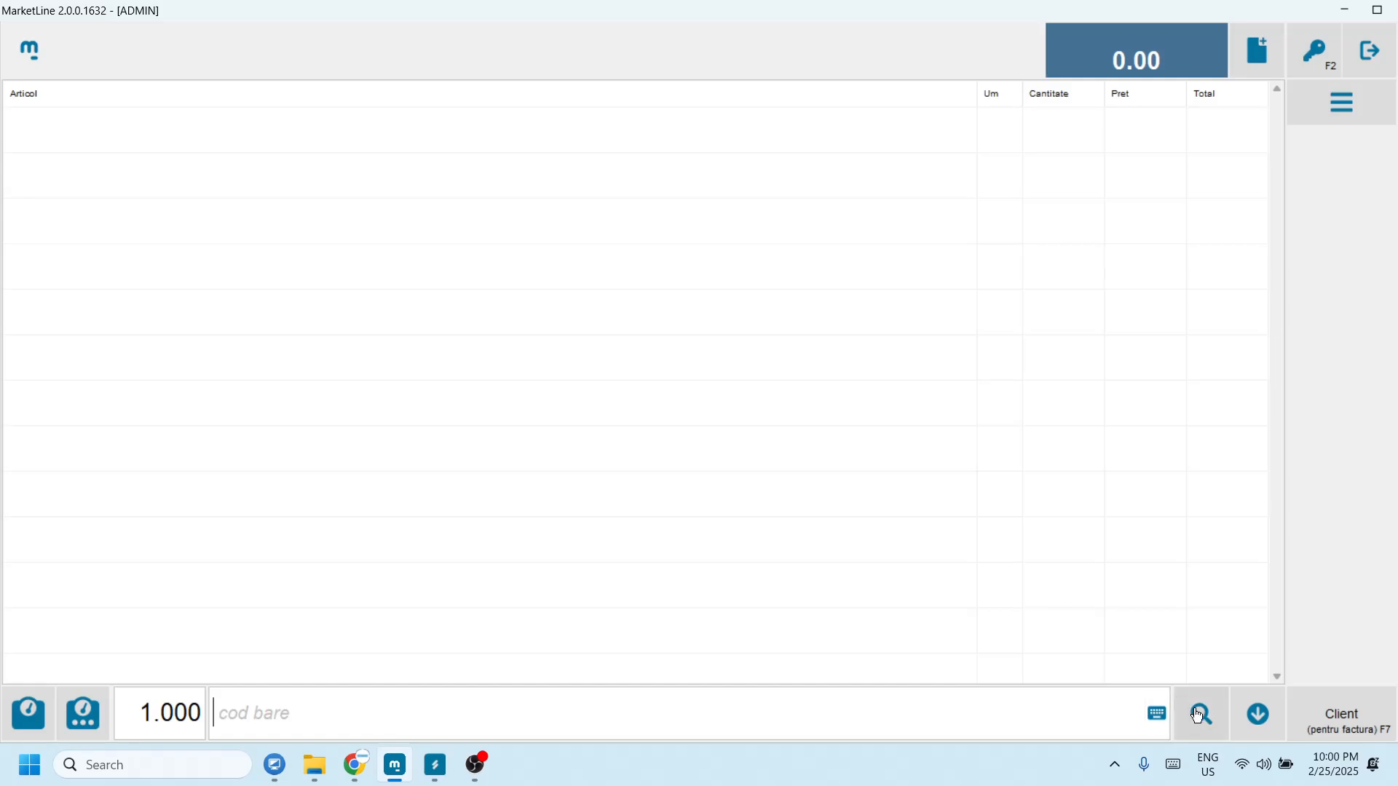
Step: Add APA, PAINE and COLA to a new sale using the product browser and name search
click(1201, 713)
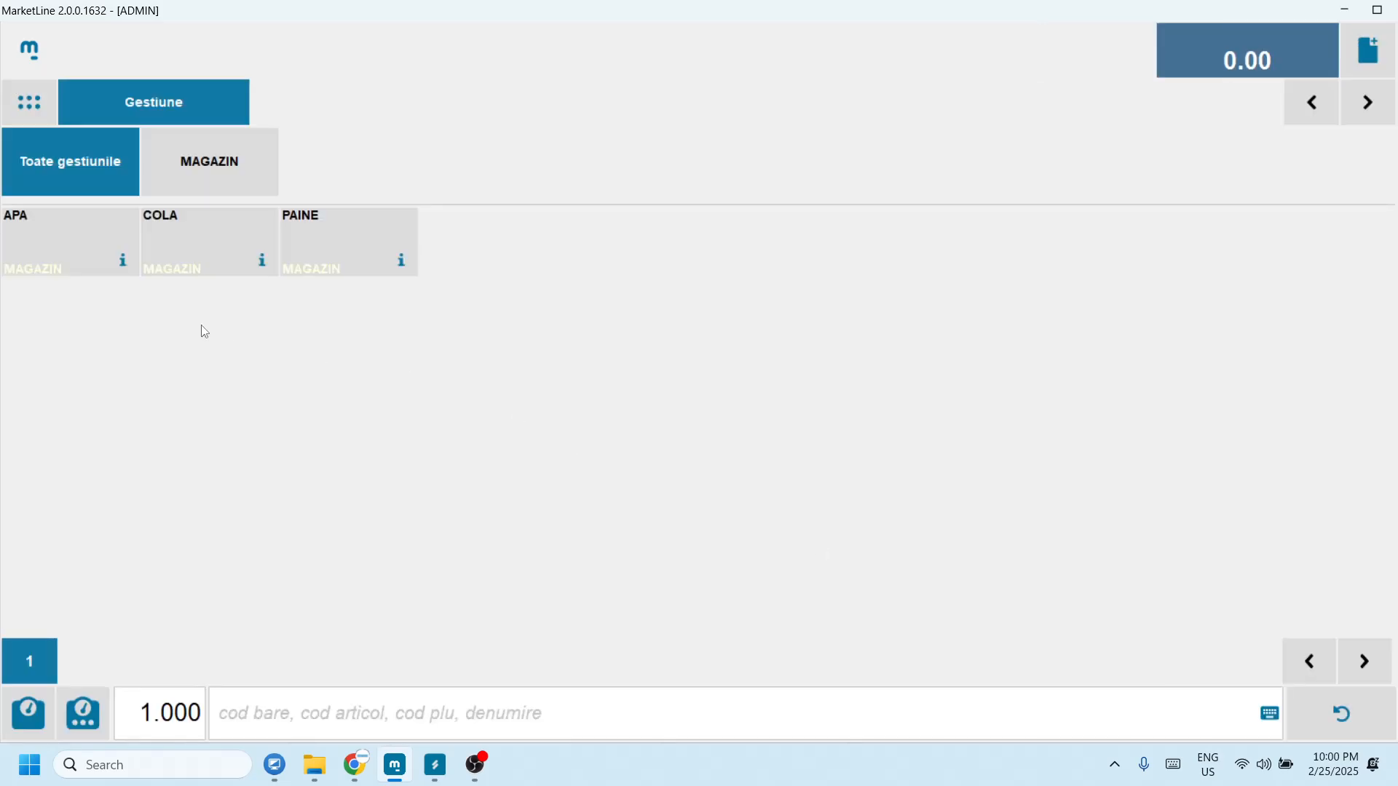
click(72, 268)
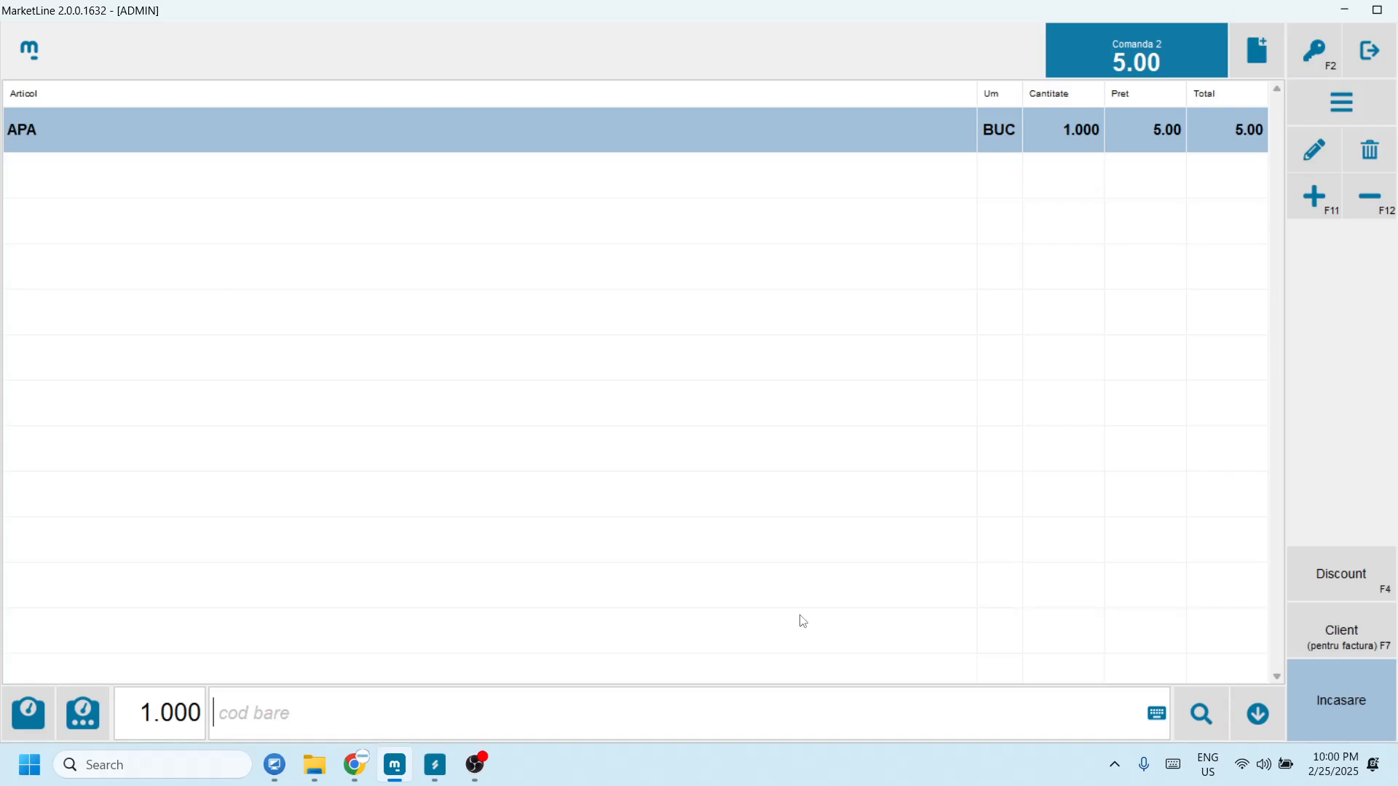
text(paine)
key(Return)
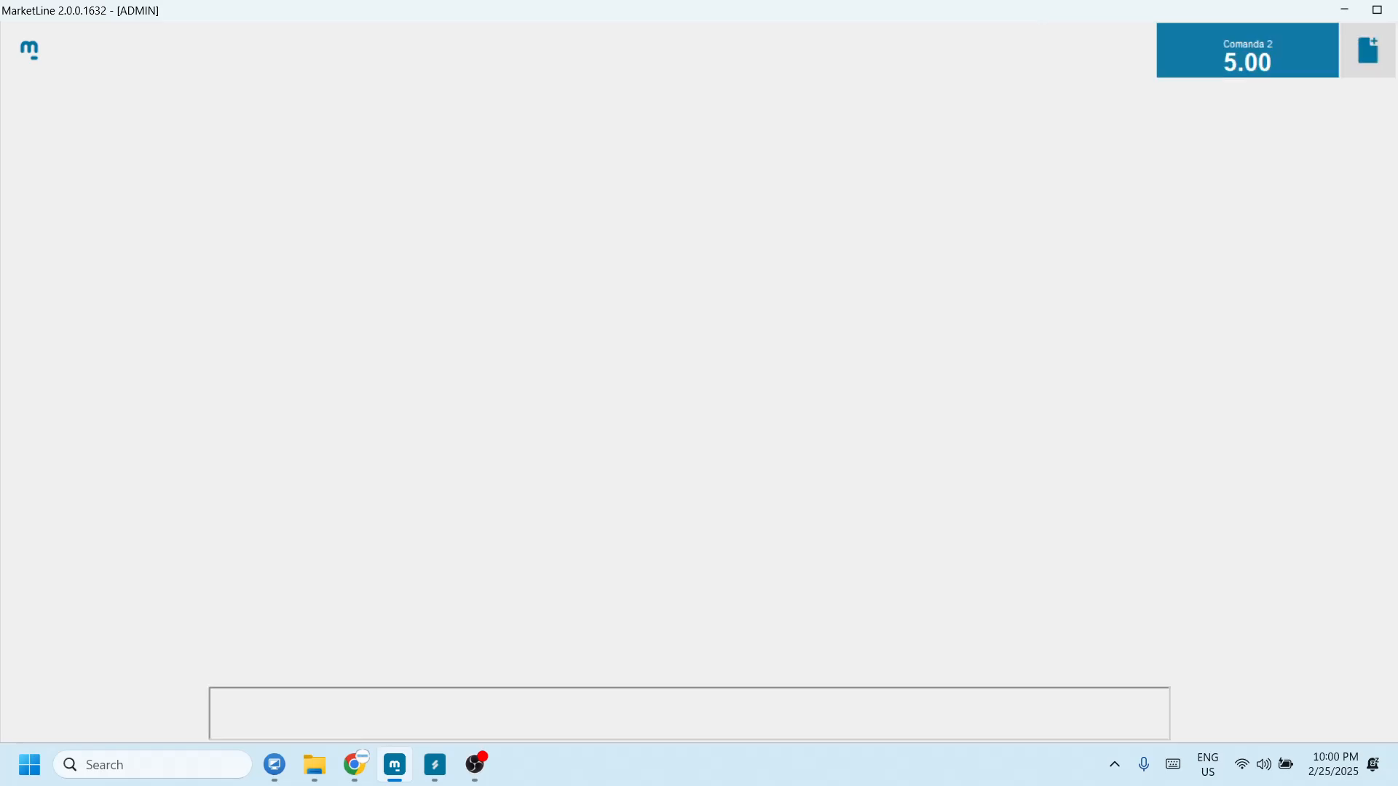
click(41, 270)
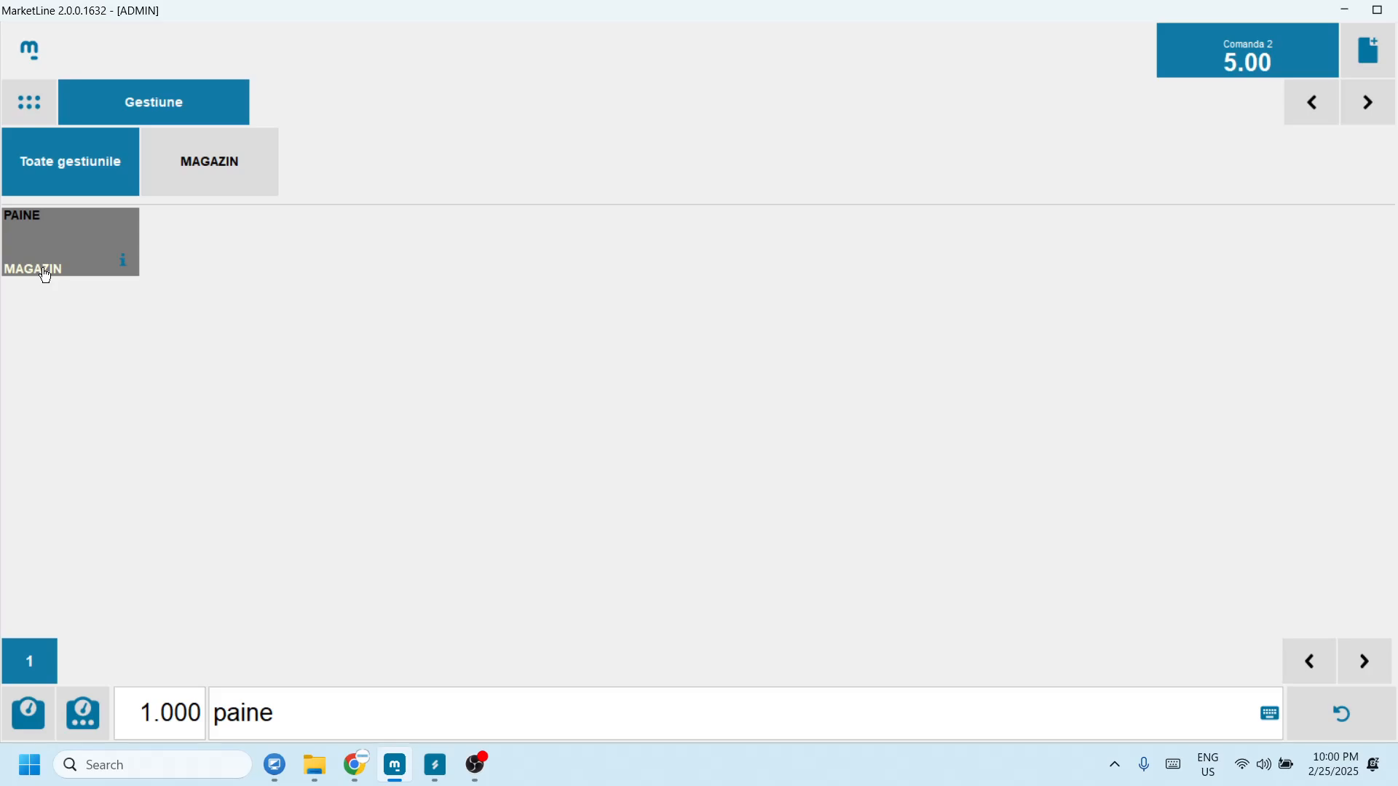
text(cola)
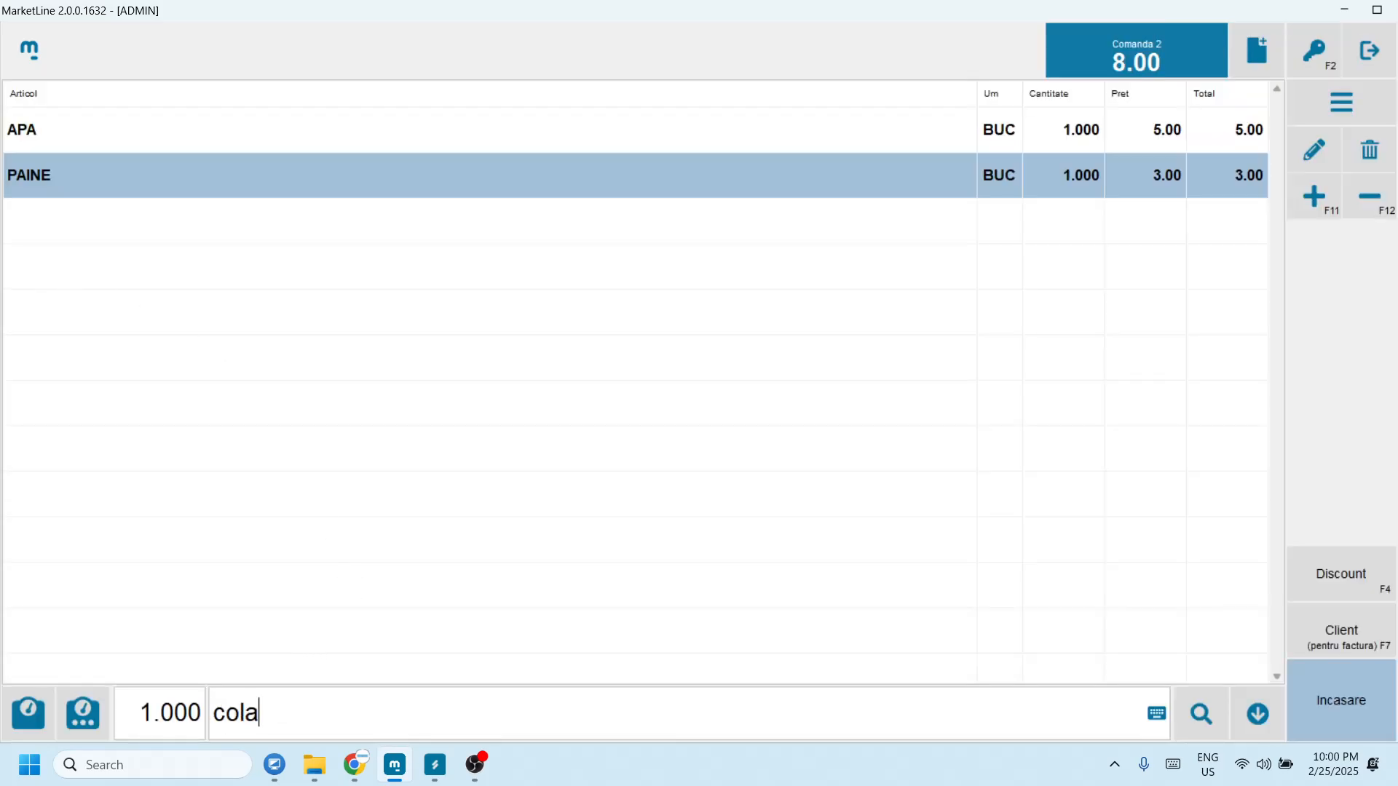
key(Return)
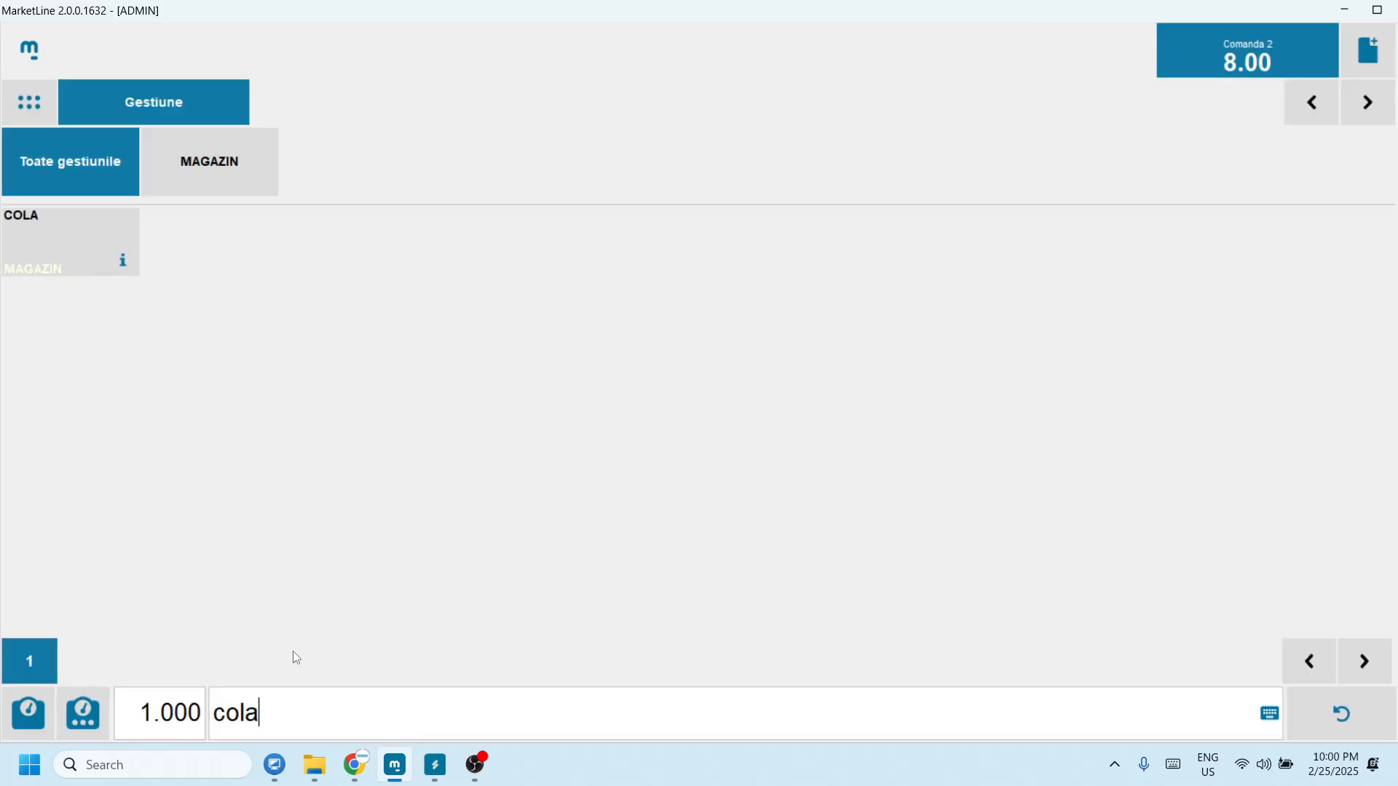
click(68, 255)
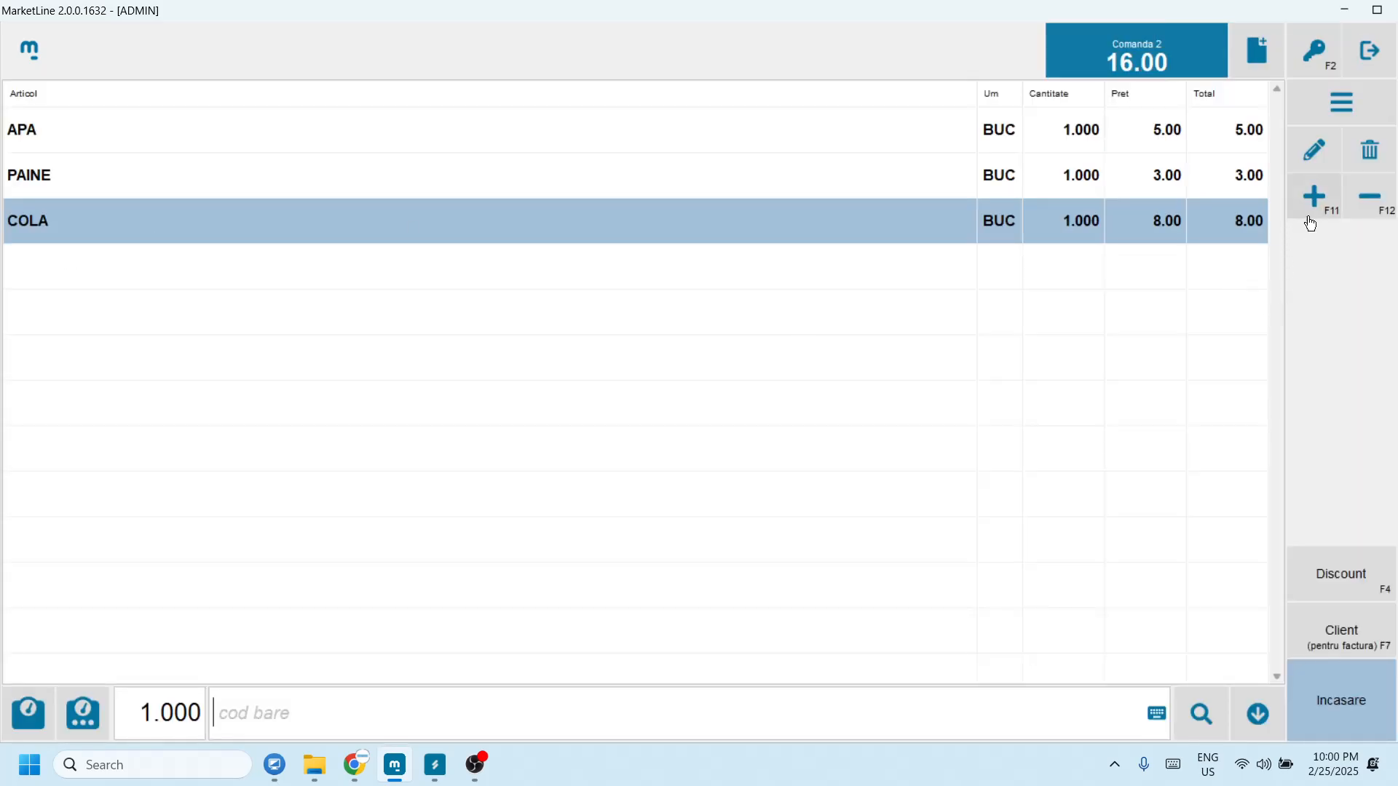
Step: Raise COLA to three and PAINE to two, then collect the 35.00 lei in cash
click(1314, 197)
click(1315, 196)
click(1234, 183)
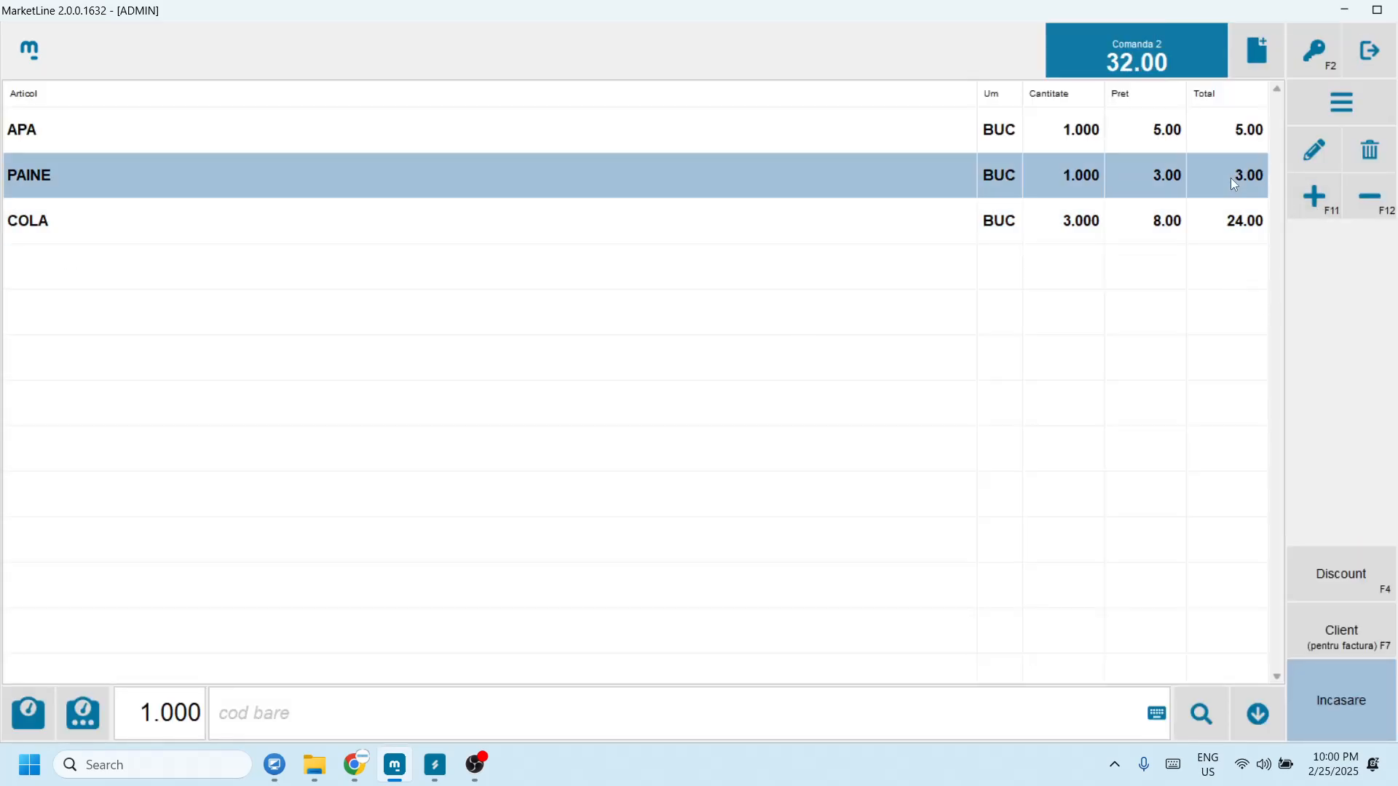
click(1317, 198)
click(1342, 688)
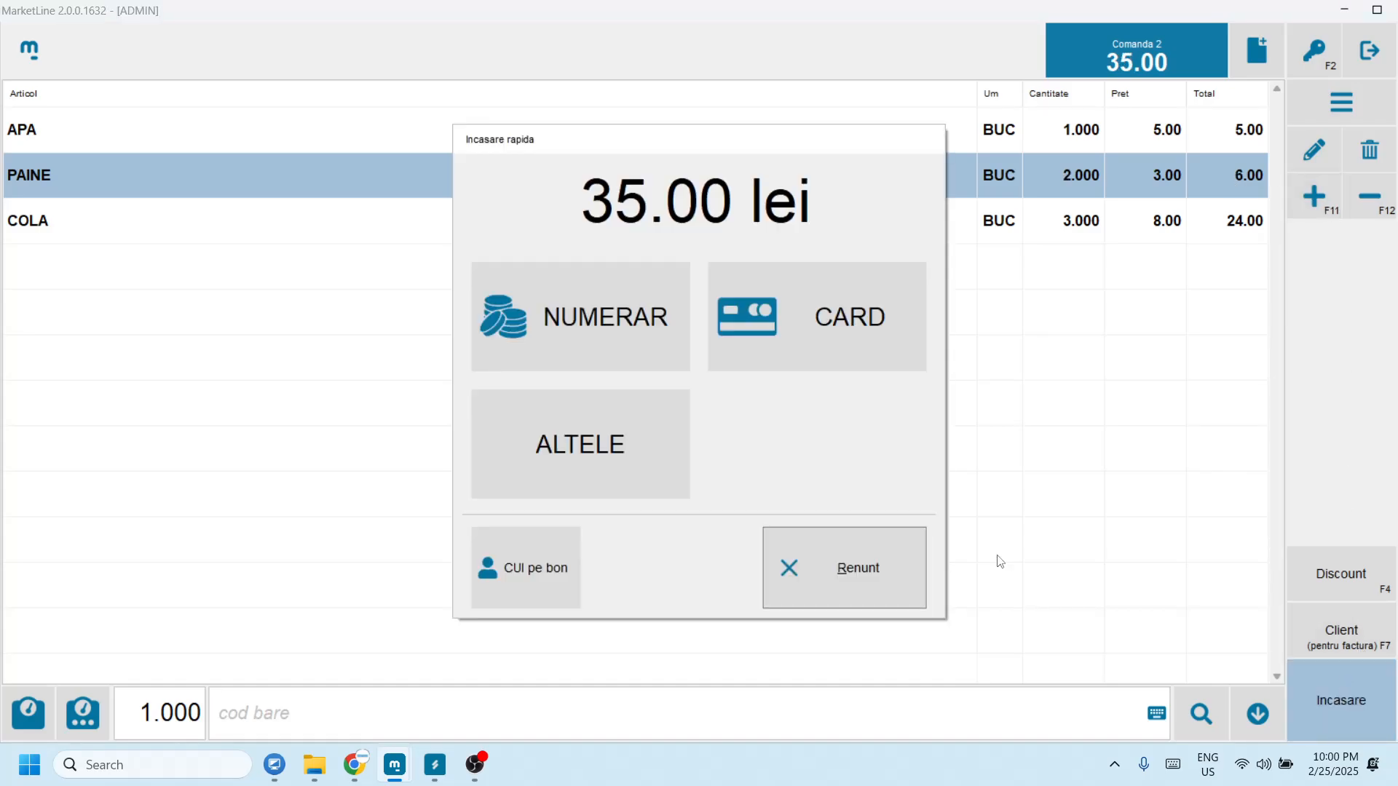
click(622, 327)
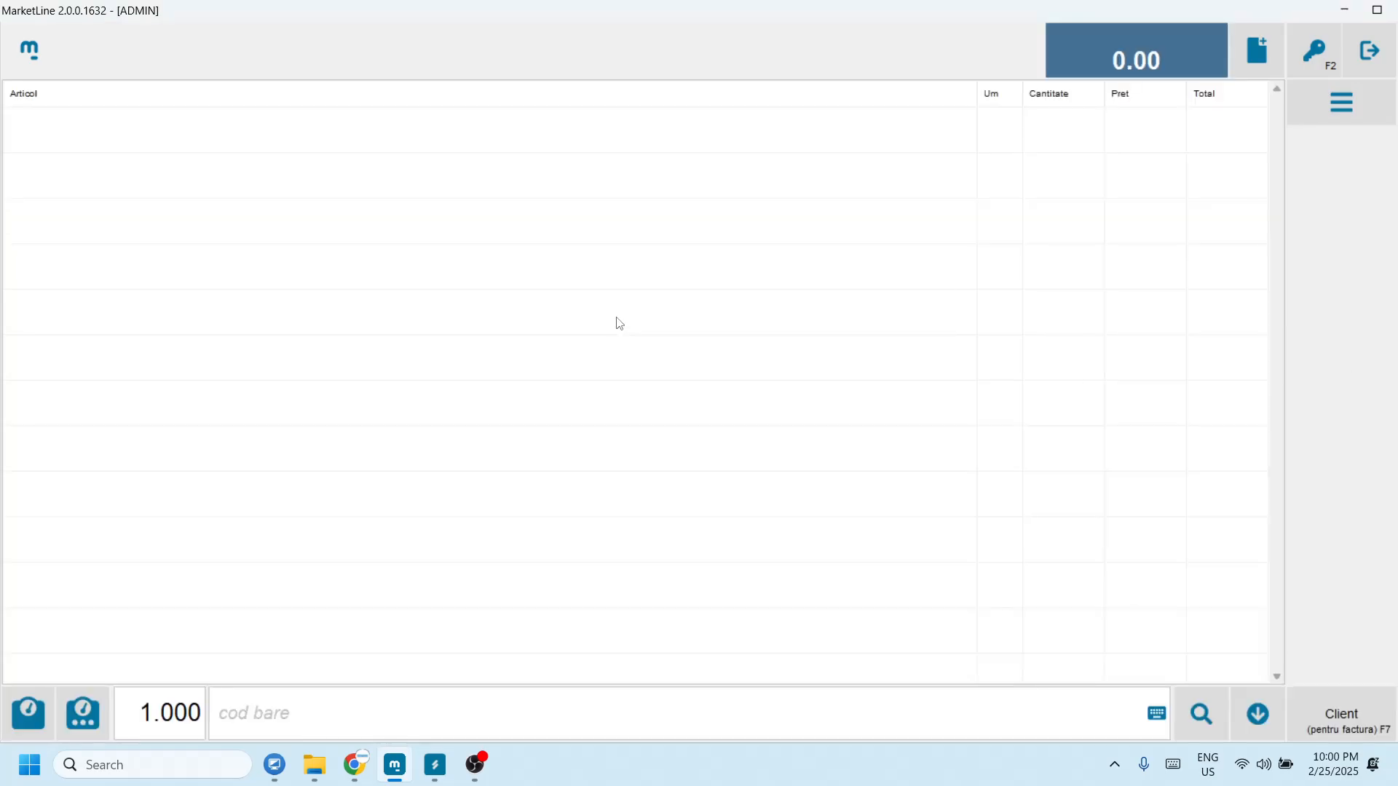
Step: Ring up four COLA and one PAINE for 35.00 lei and bring up the payment dialog
click(1191, 723)
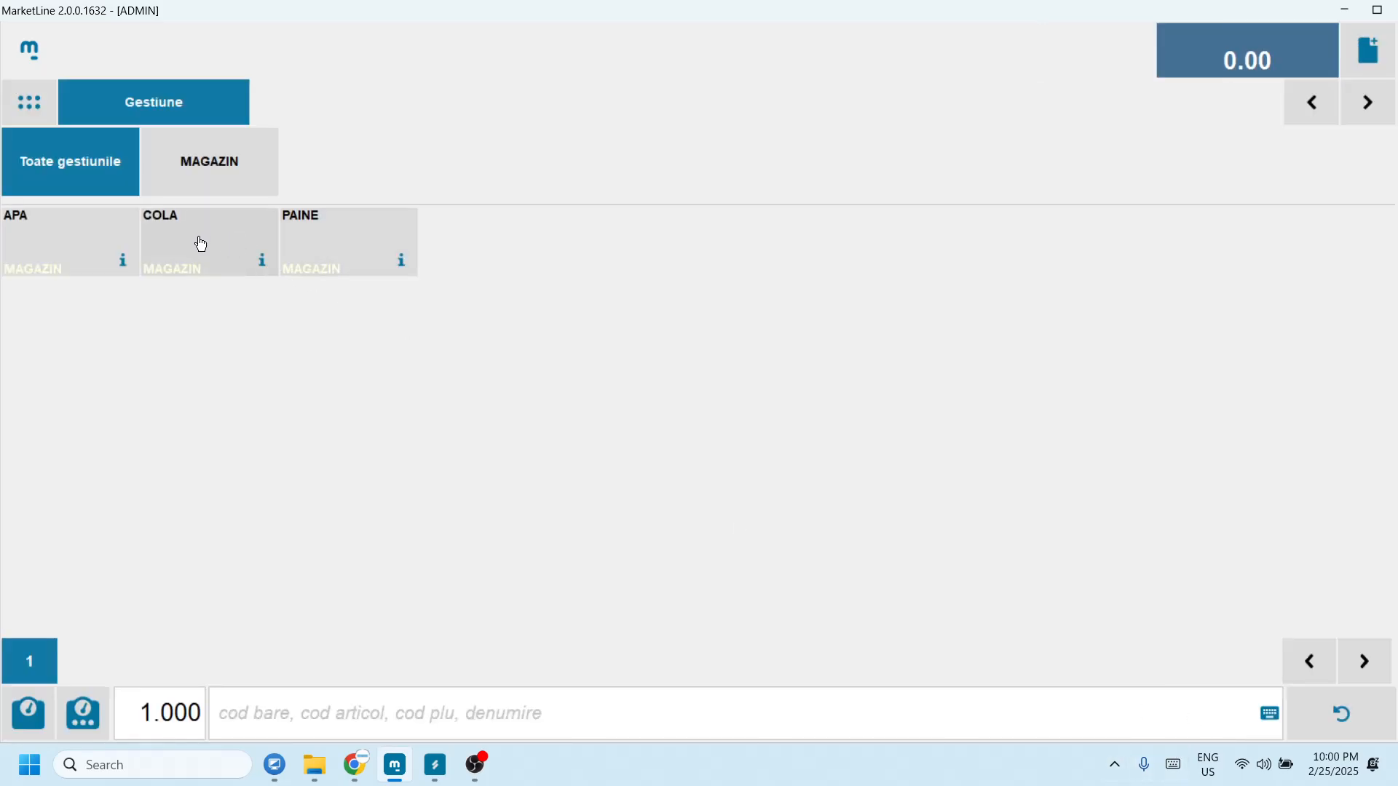
click(201, 241)
click(1312, 207)
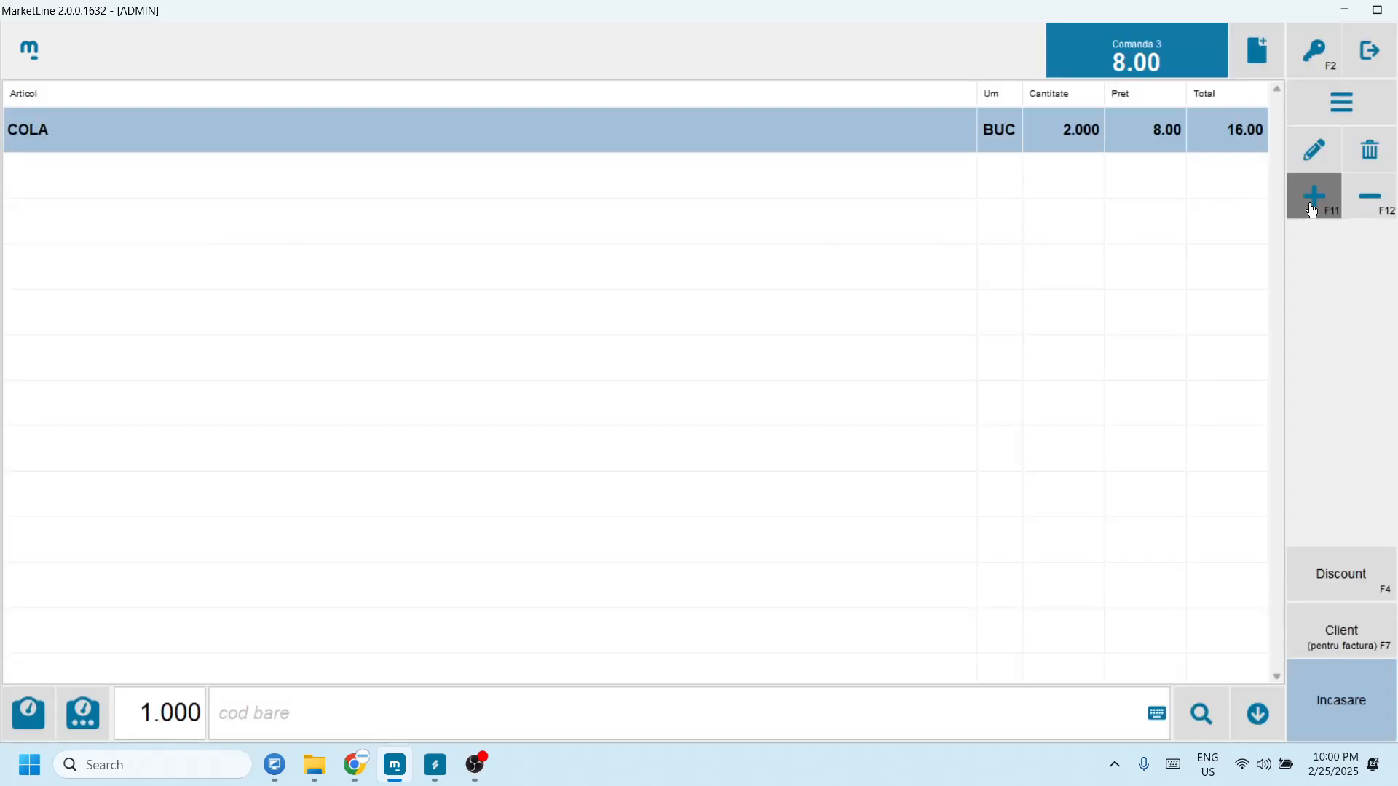
click(1313, 210)
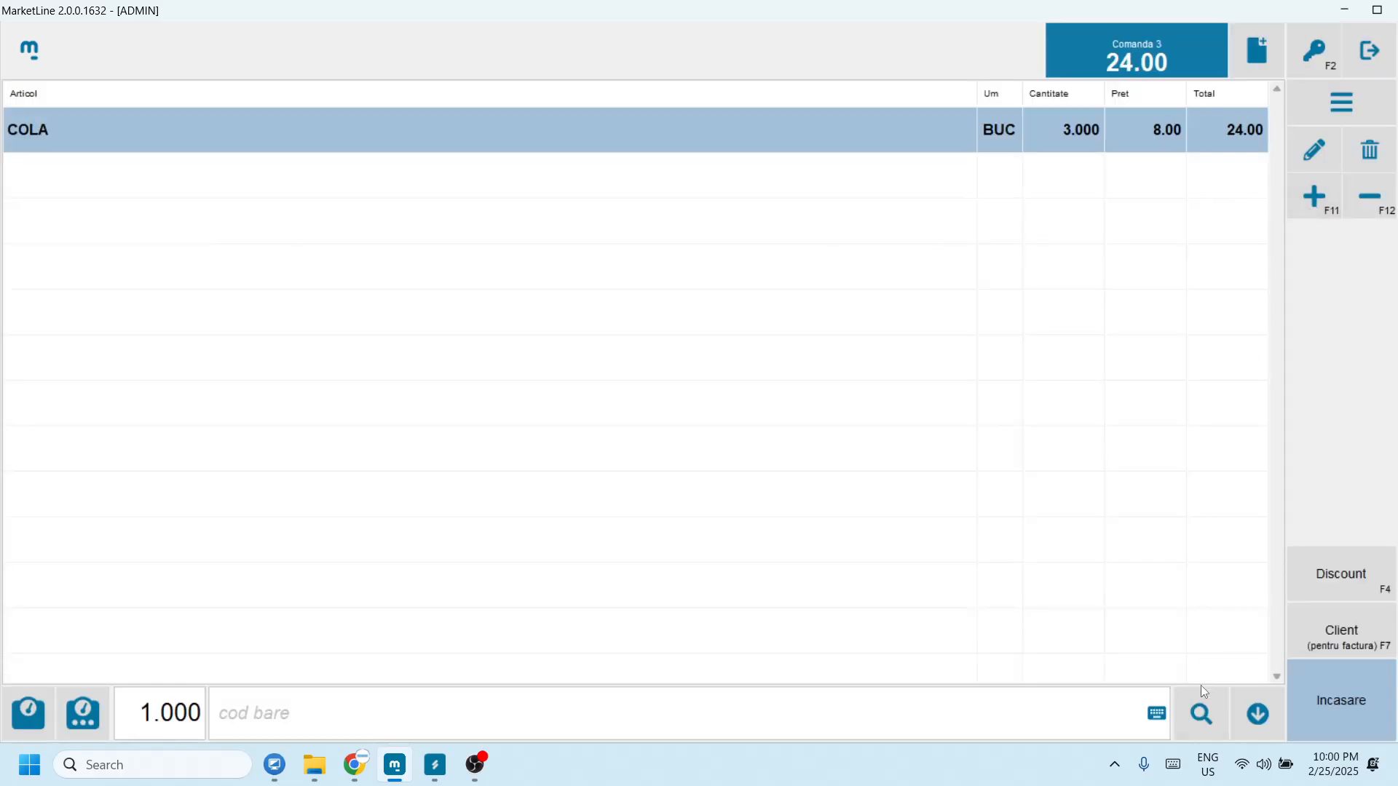
click(1201, 715)
click(271, 223)
click(1201, 715)
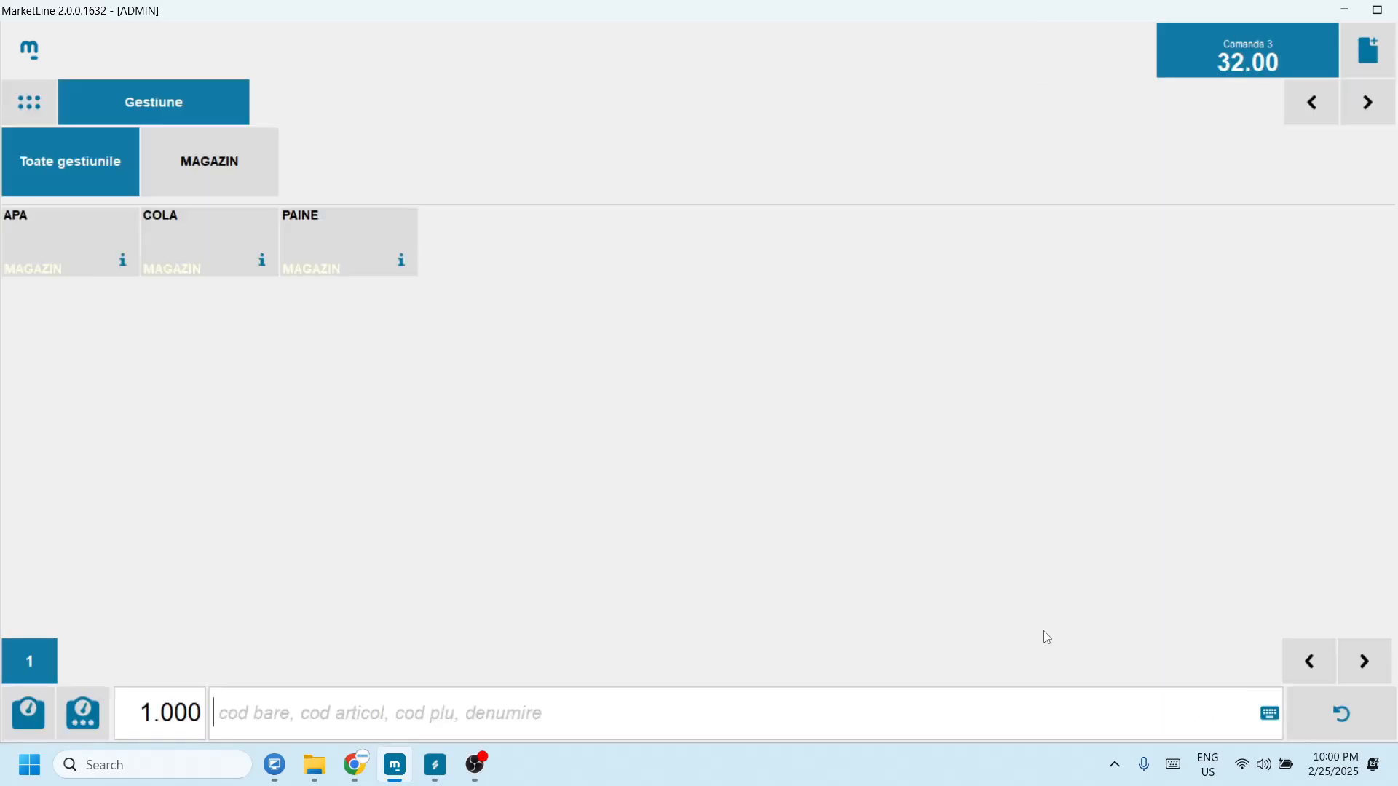
click(364, 251)
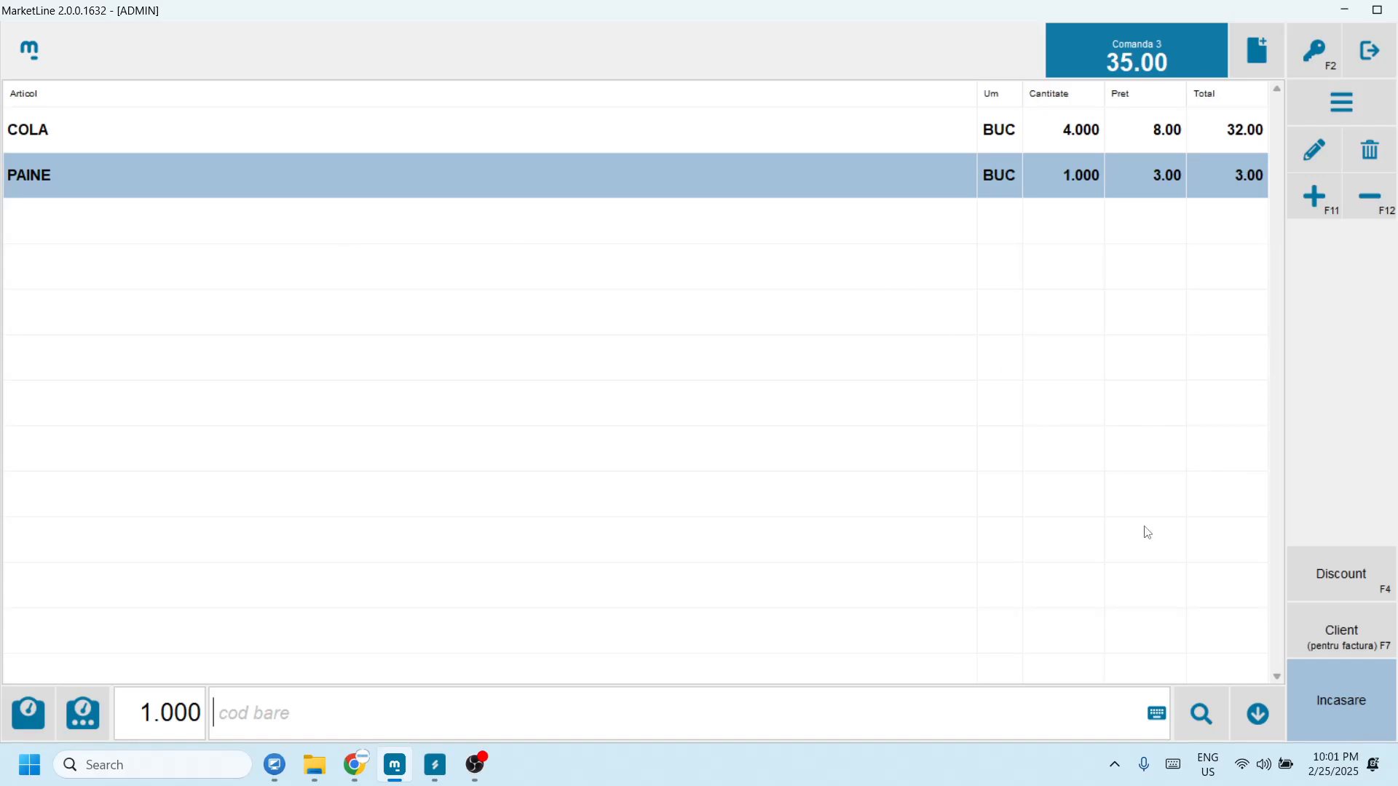
click(1308, 722)
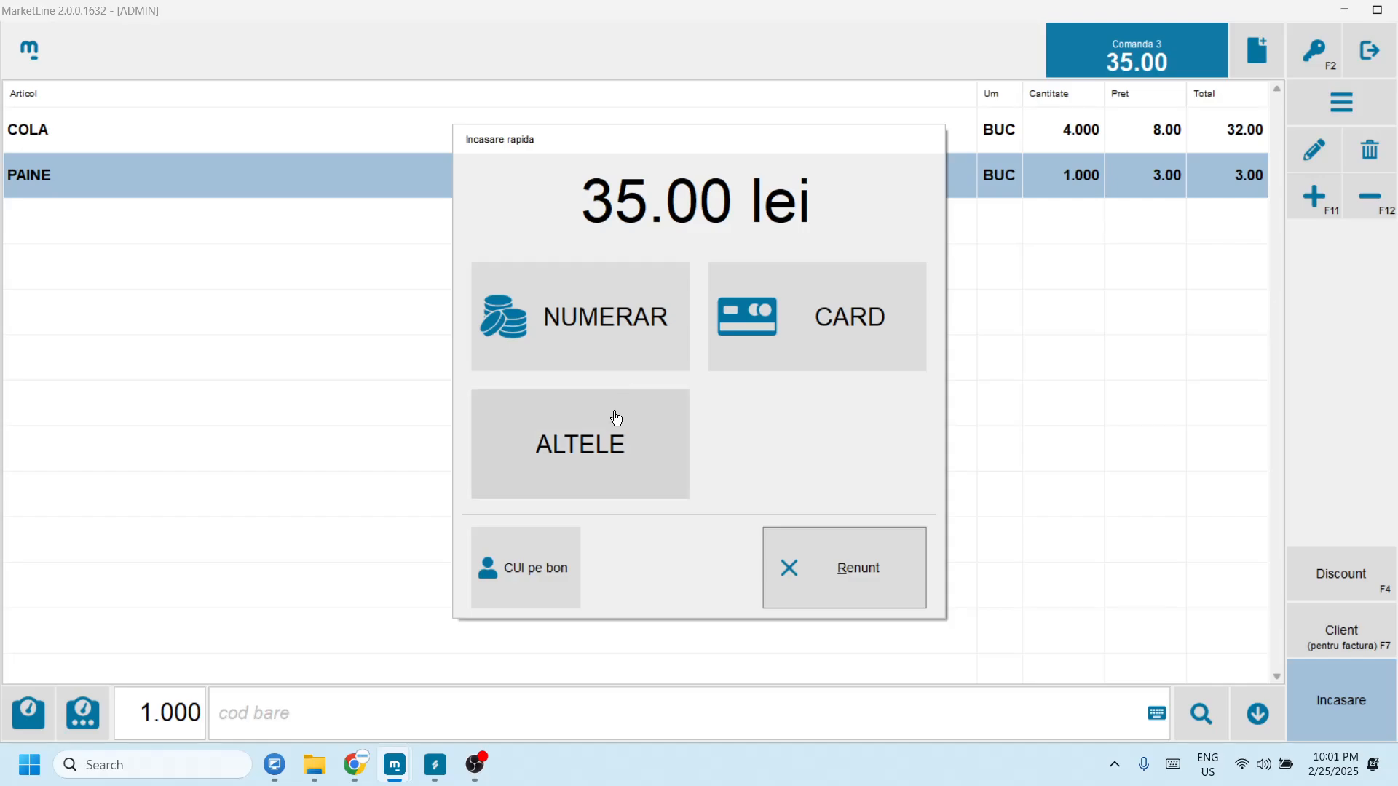
Step: Enter the customer company's tax code on the receipt, then pay the 35.00 lei in cash
click(519, 571)
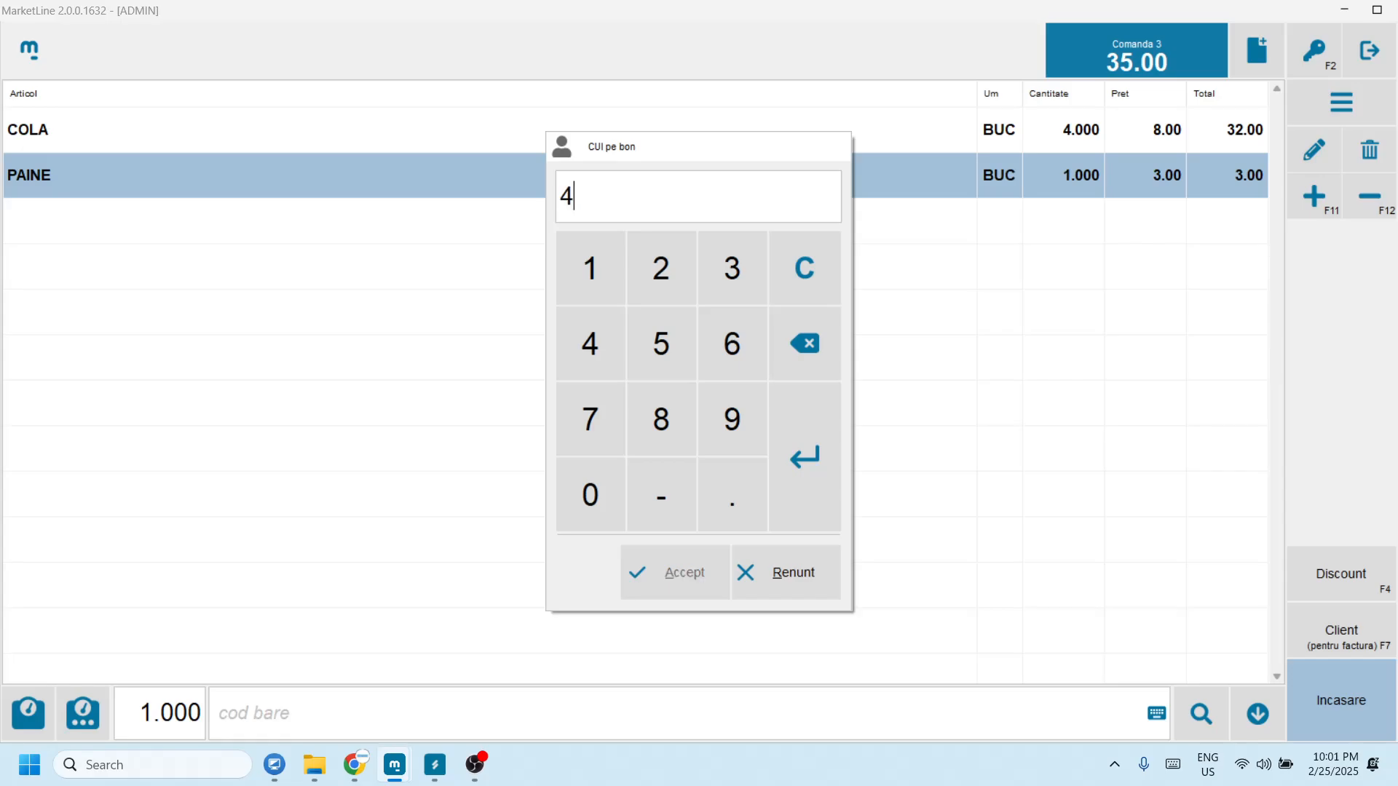
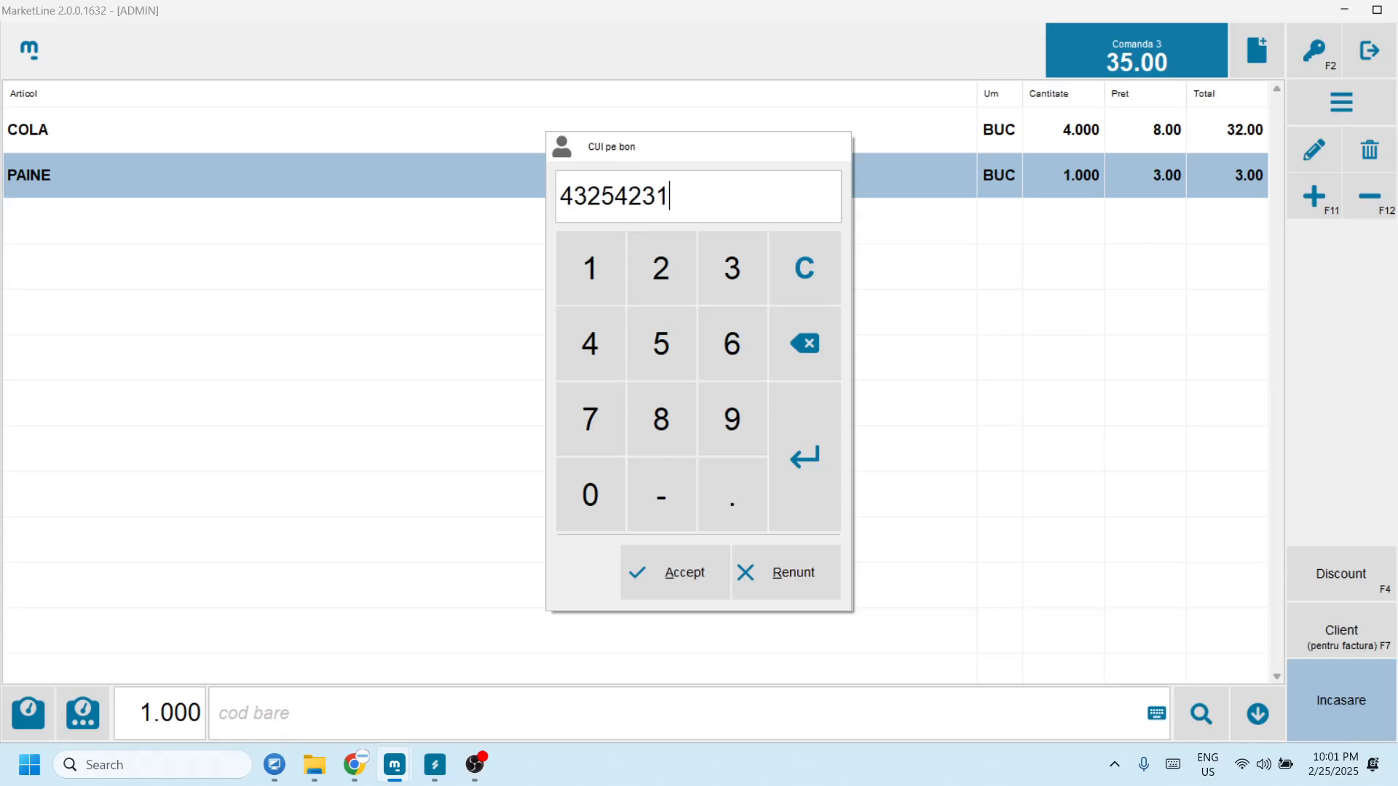
click(684, 572)
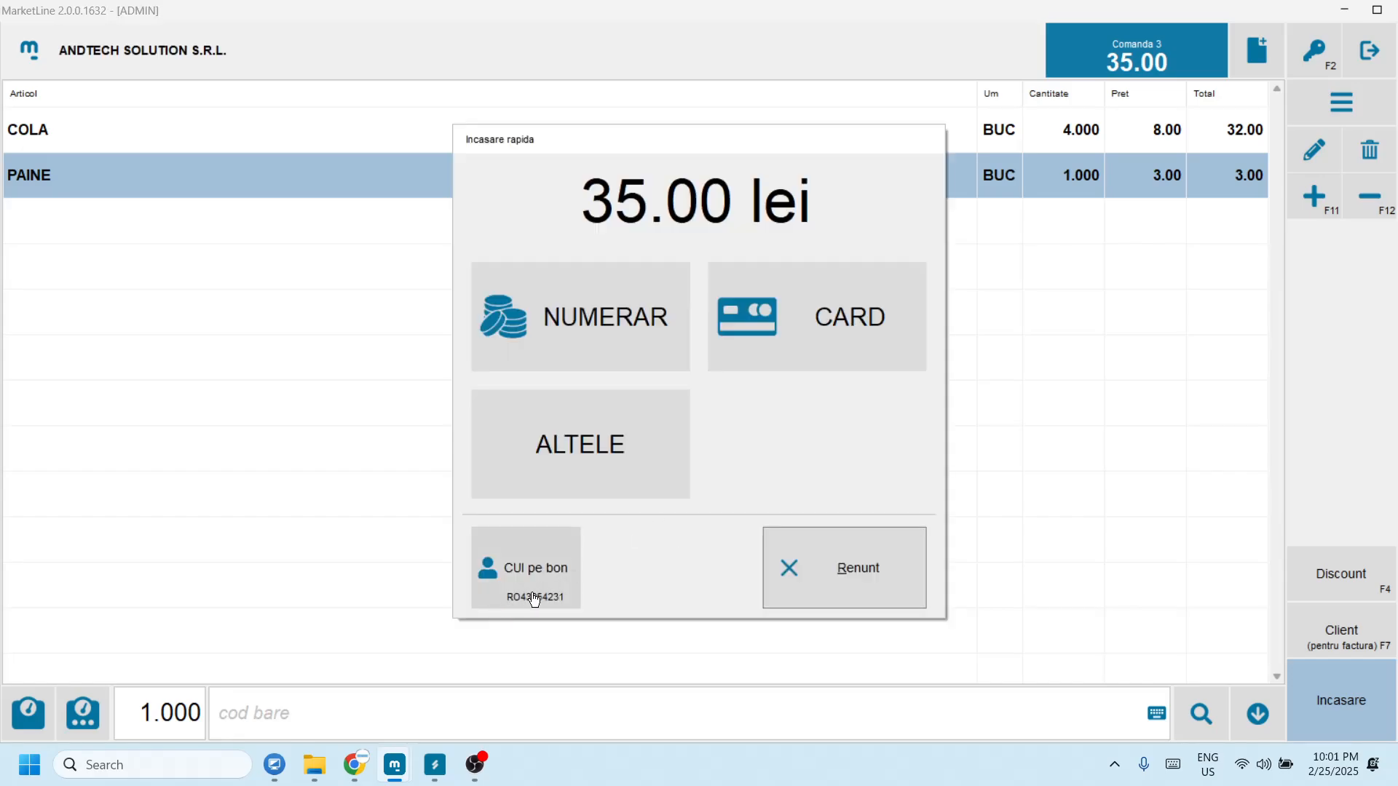
click(596, 334)
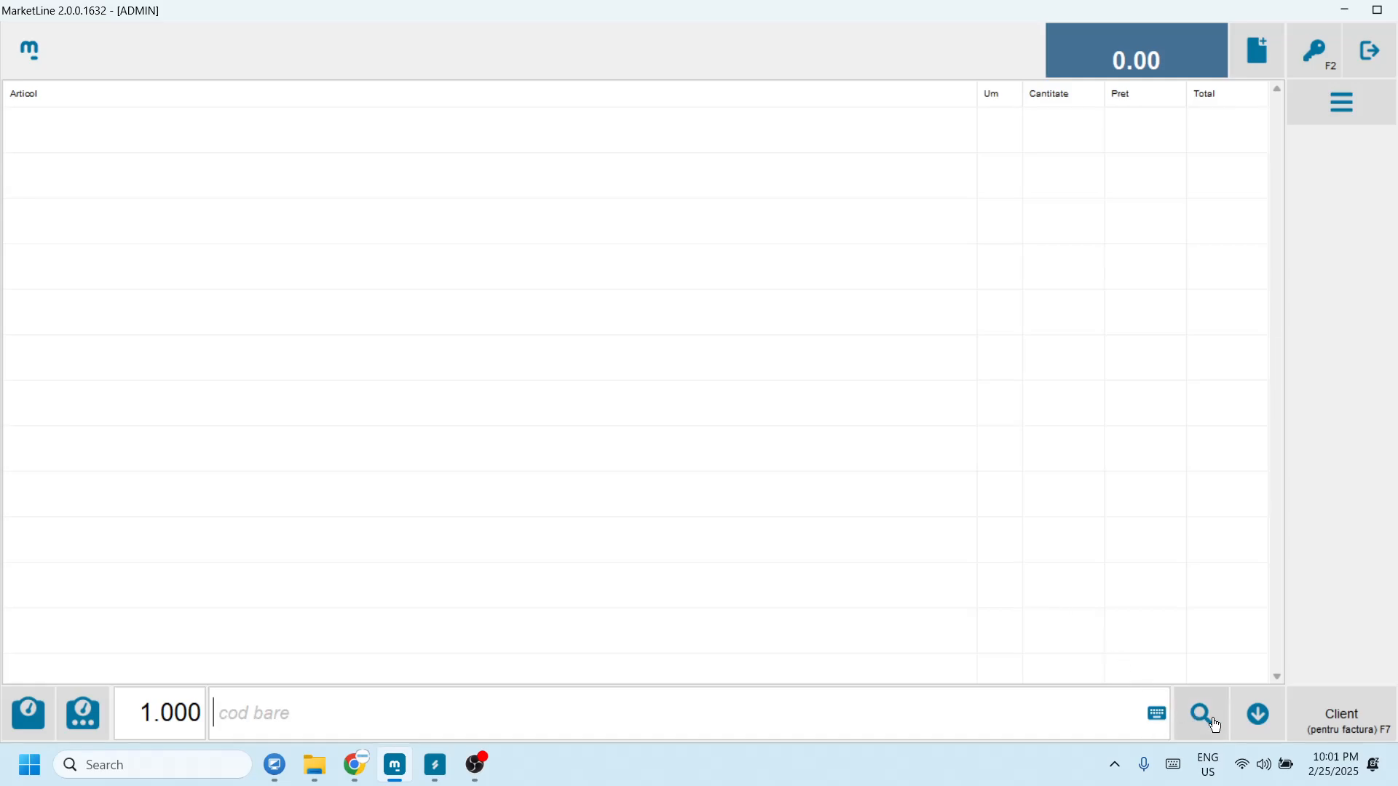
Step: Choose ANDTECH SOLUTION S.R.L. as the invoice client for the sale
click(1342, 722)
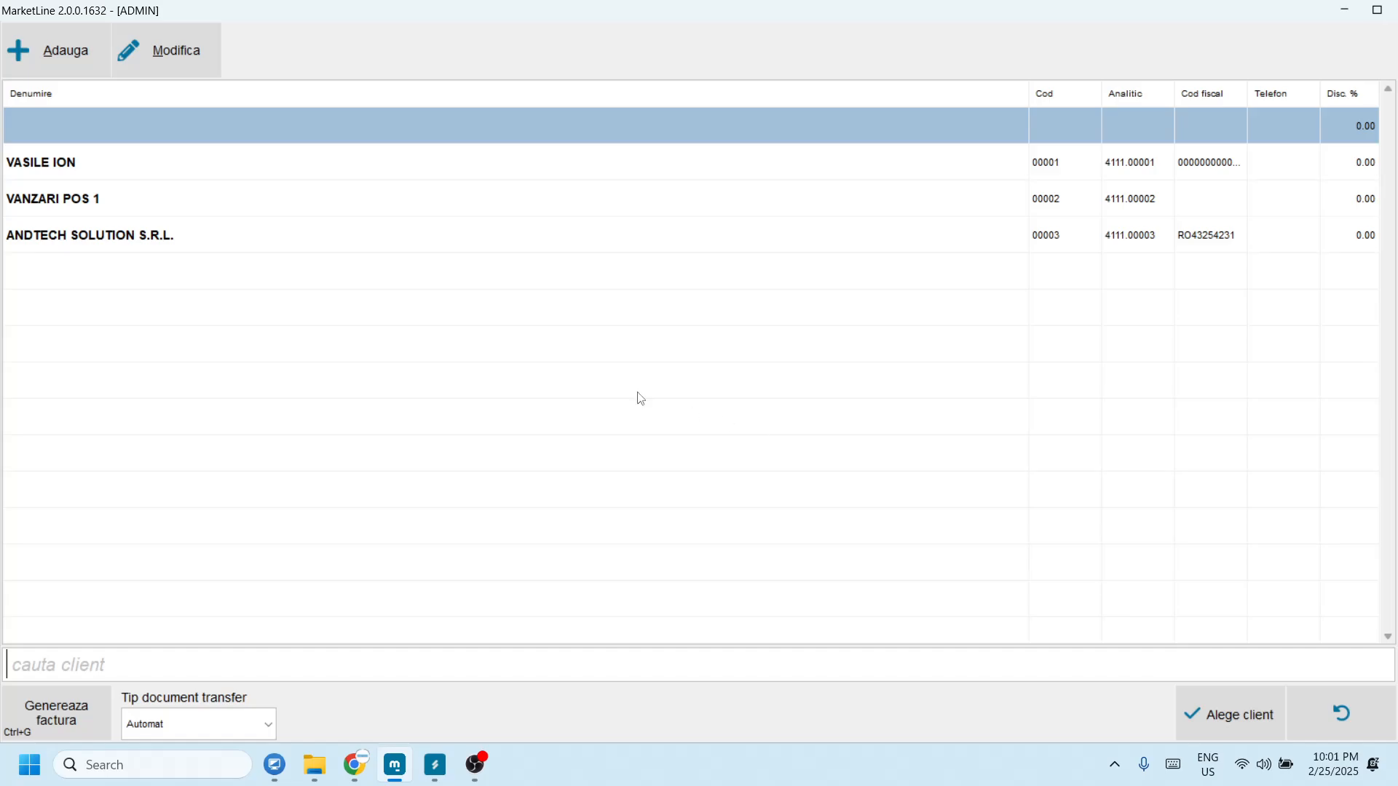
click(148, 238)
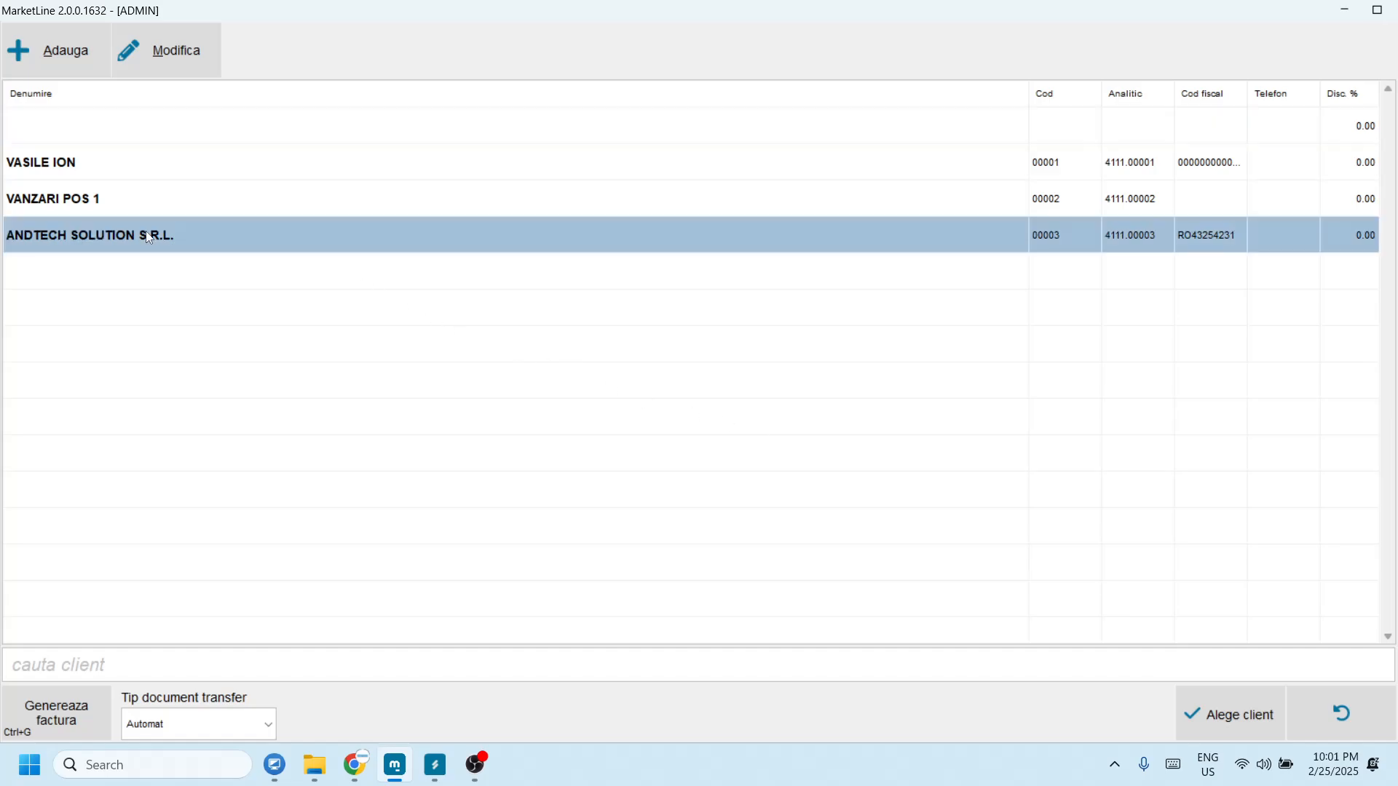
click(1212, 723)
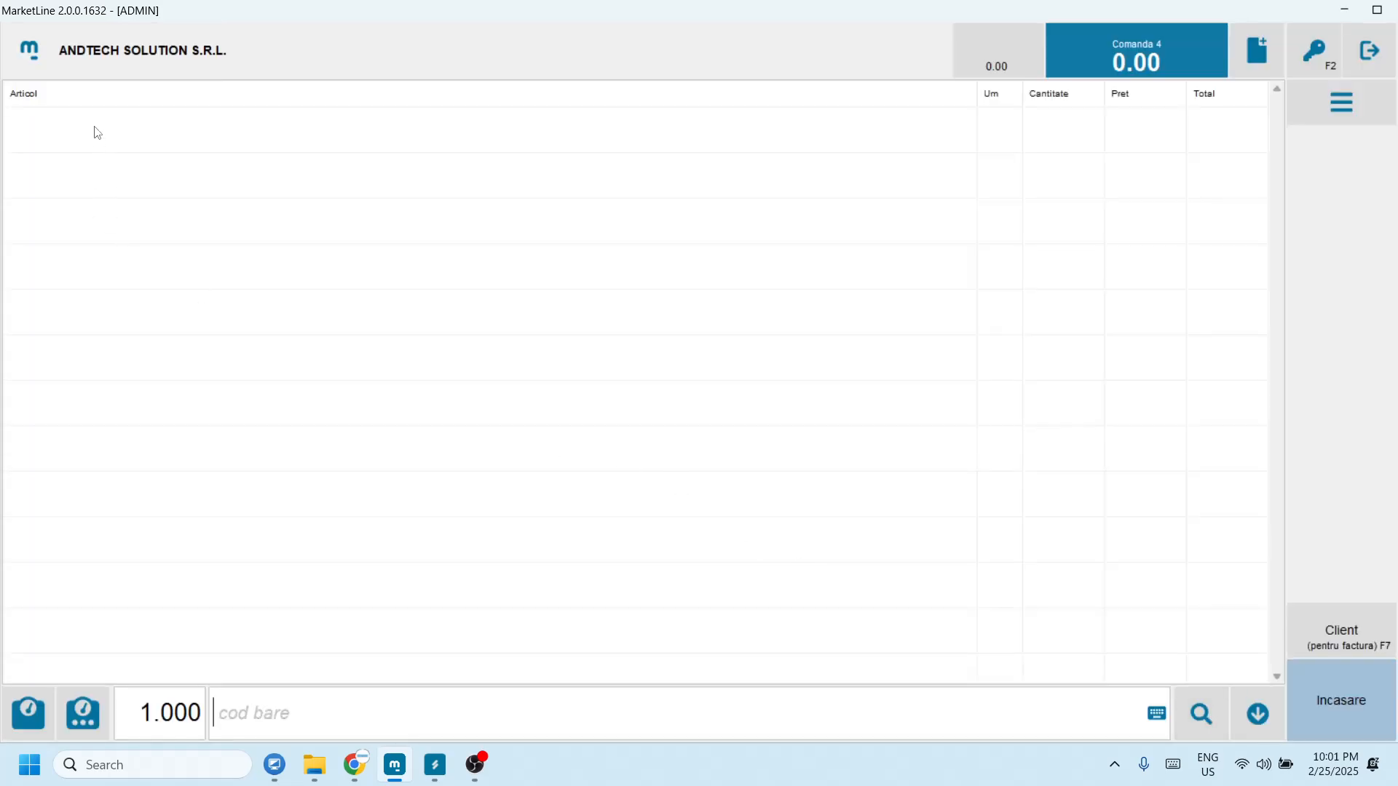
Step: Add one COLA and collect the 8.00 lei in cash
click(1201, 713)
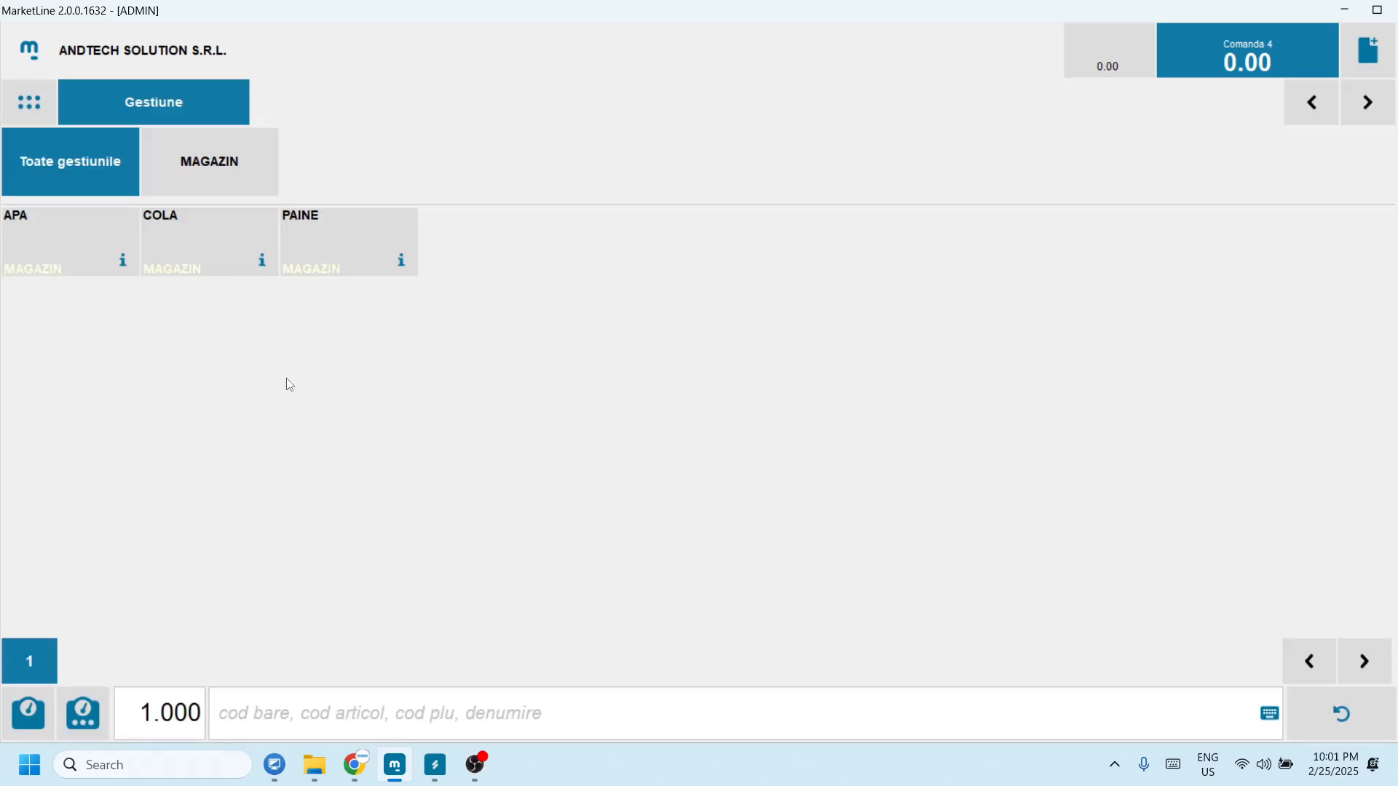
click(175, 248)
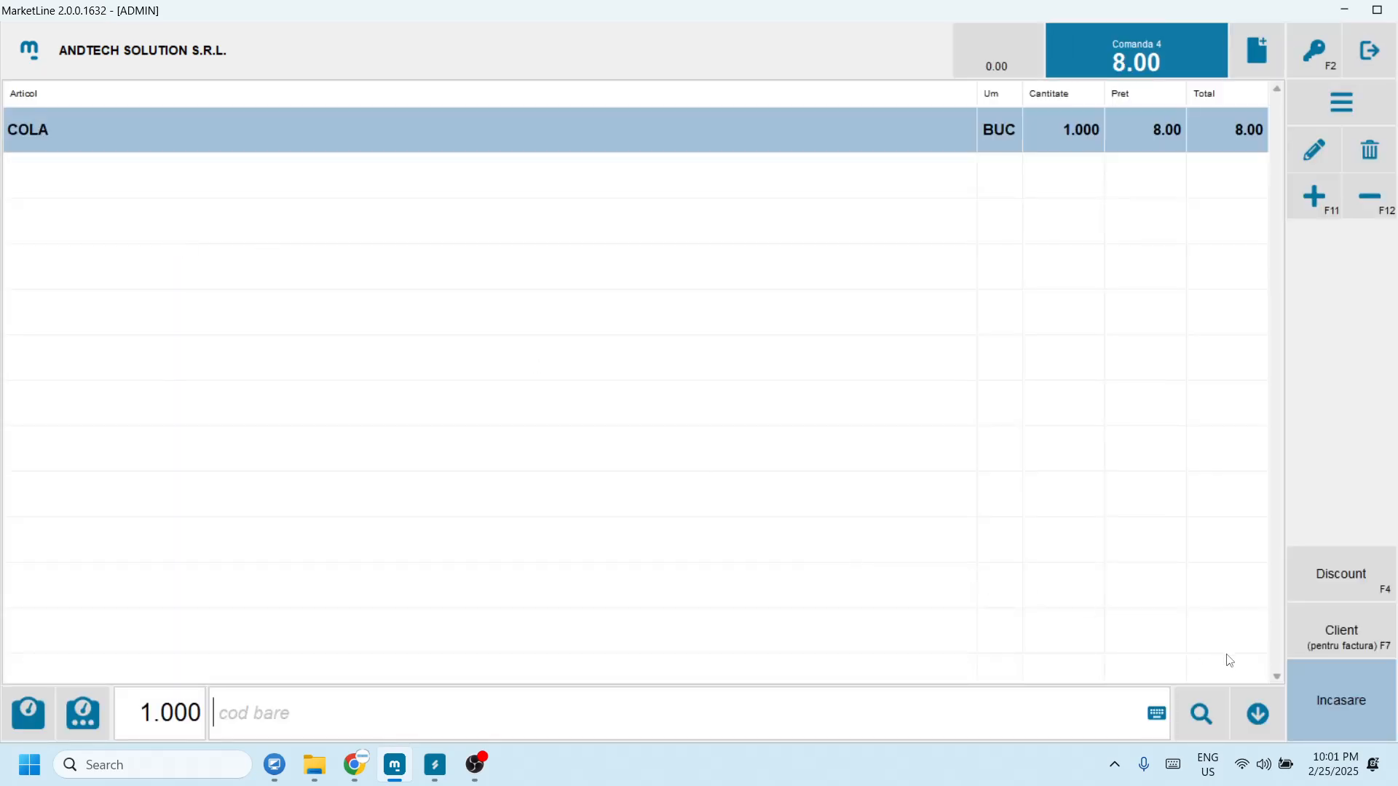
click(1332, 697)
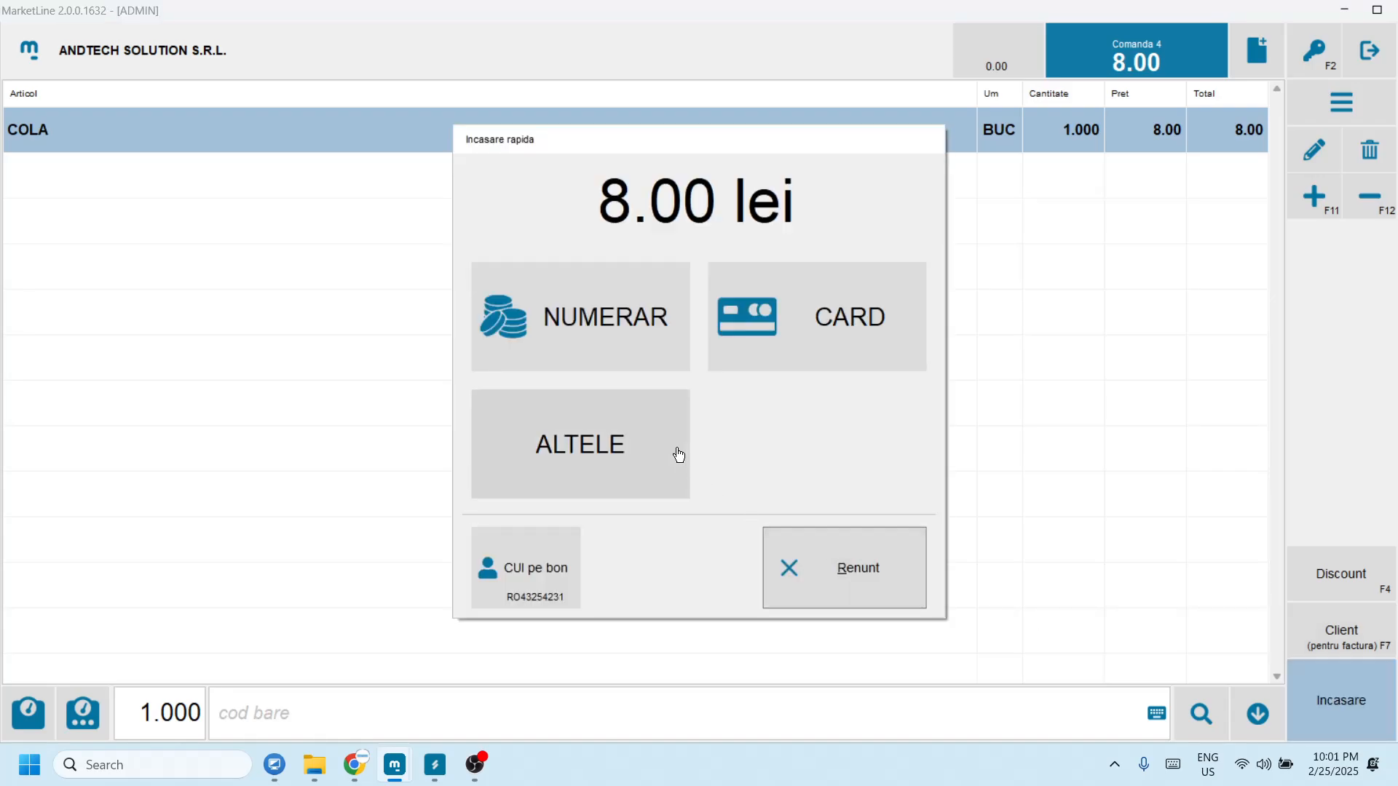
click(589, 334)
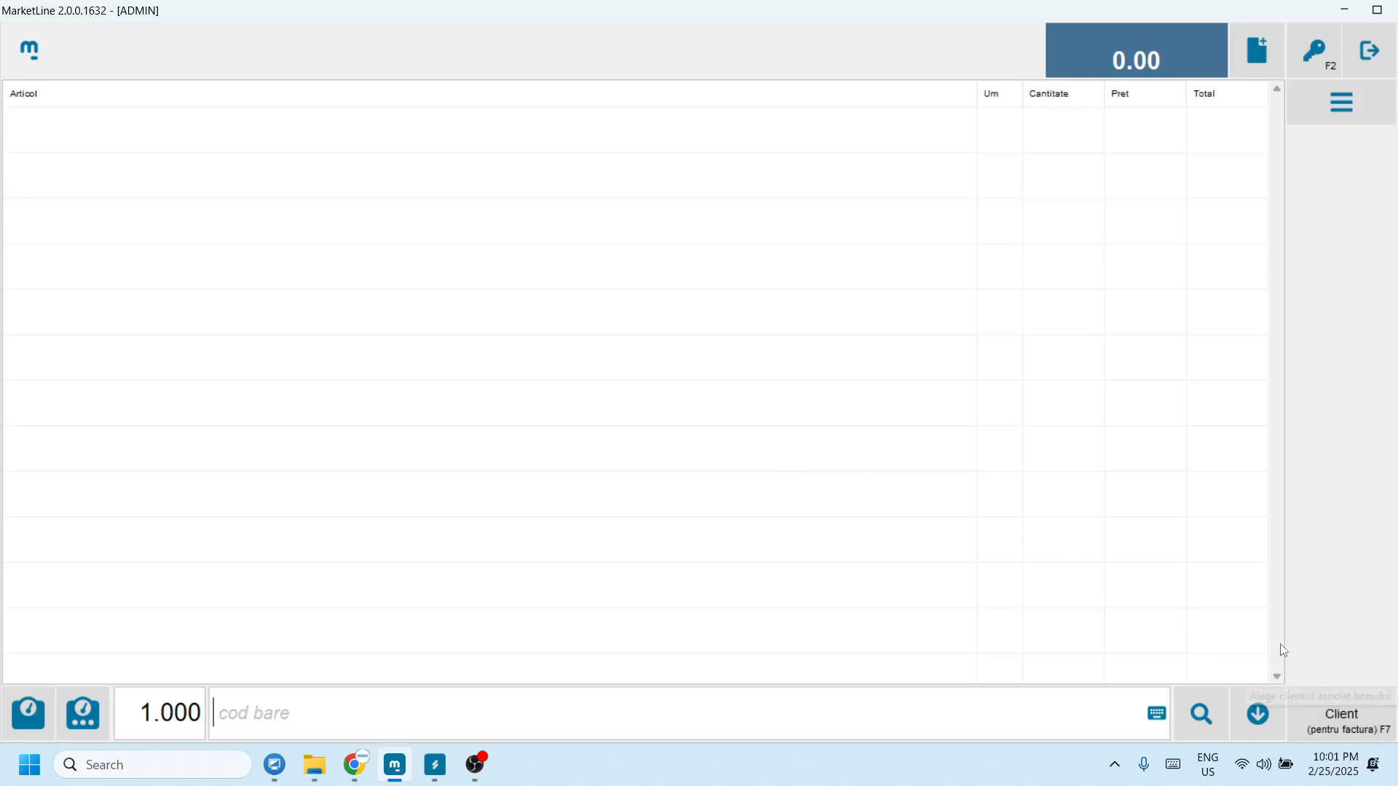
Step: Review receipts 3 and 4 in the Vanzari register, then list sales pending transfer to SAGA
click(1365, 52)
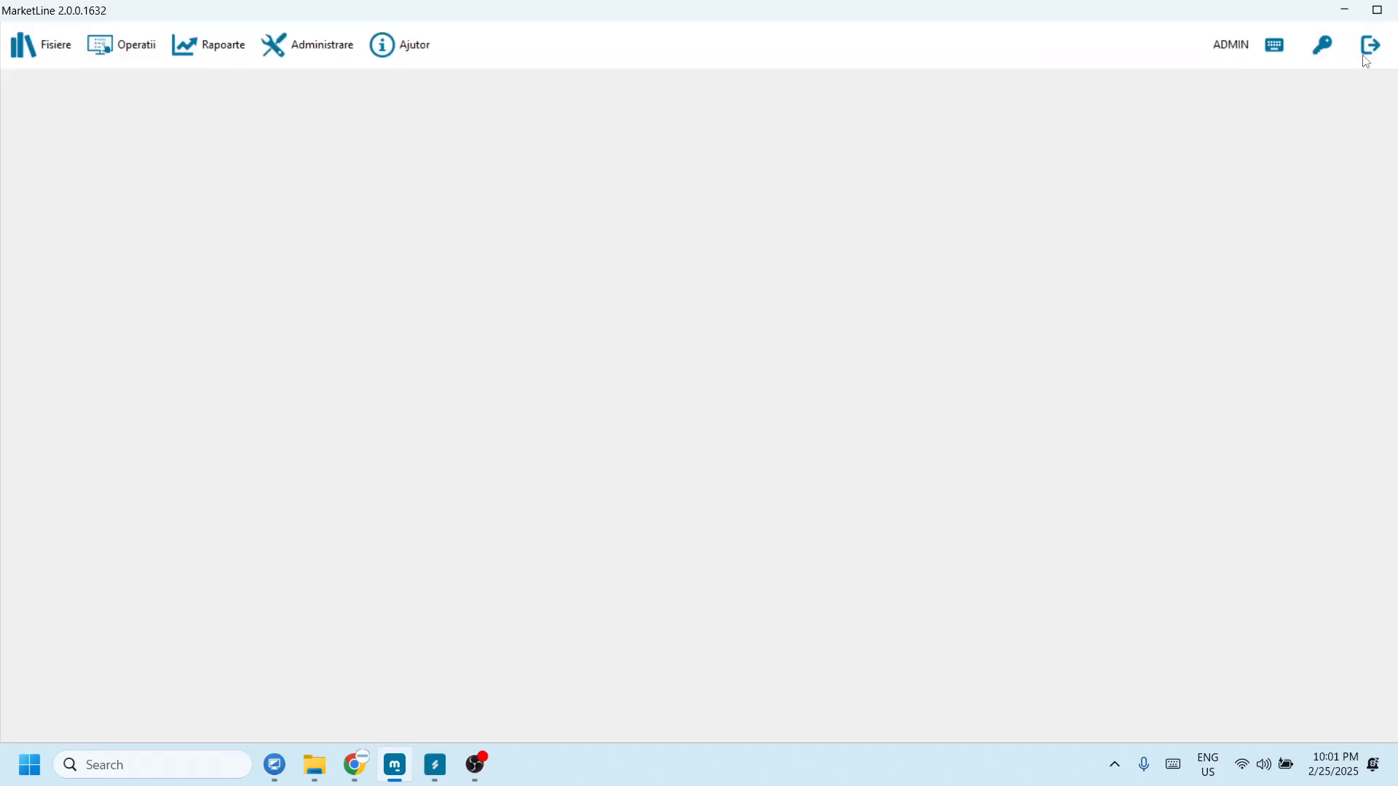
click(121, 45)
click(139, 85)
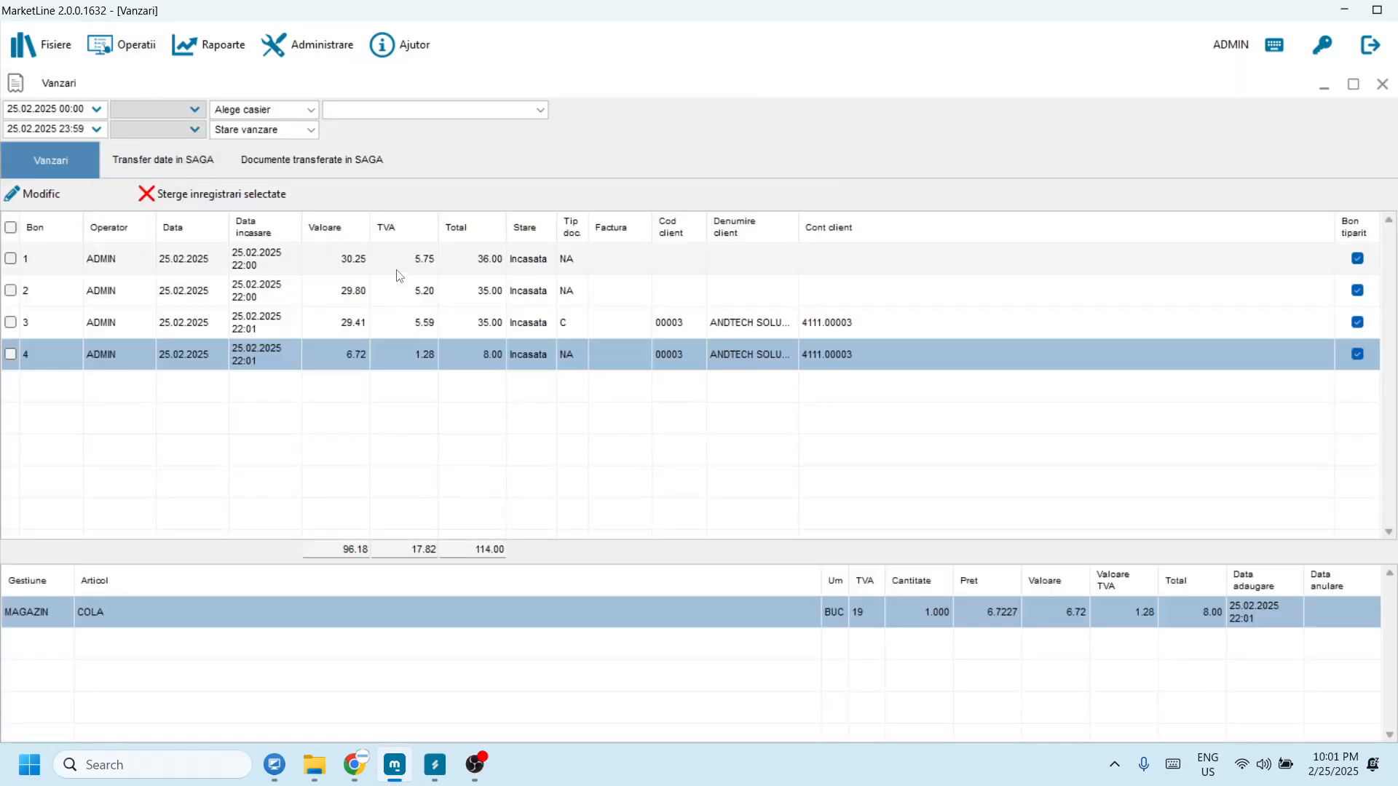
click(575, 329)
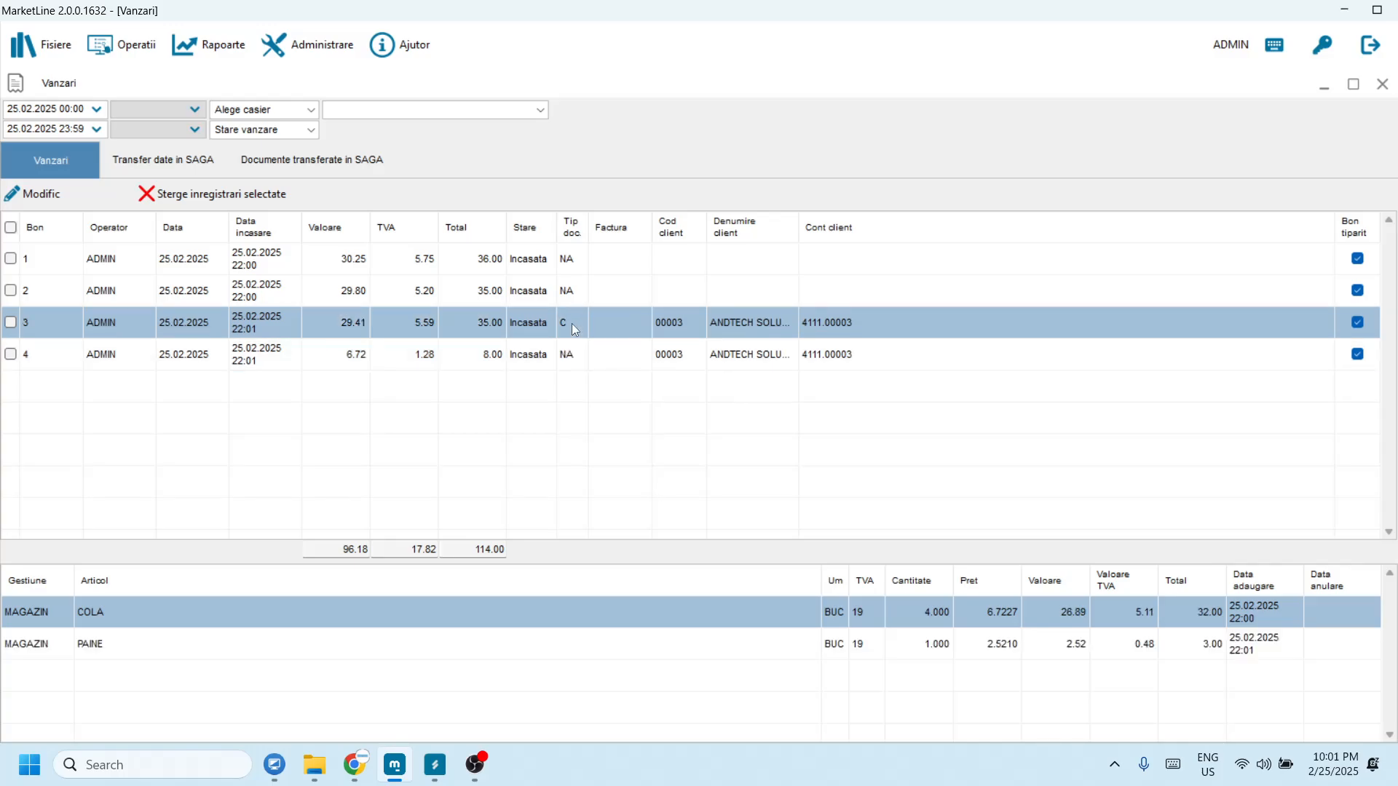
click(560, 359)
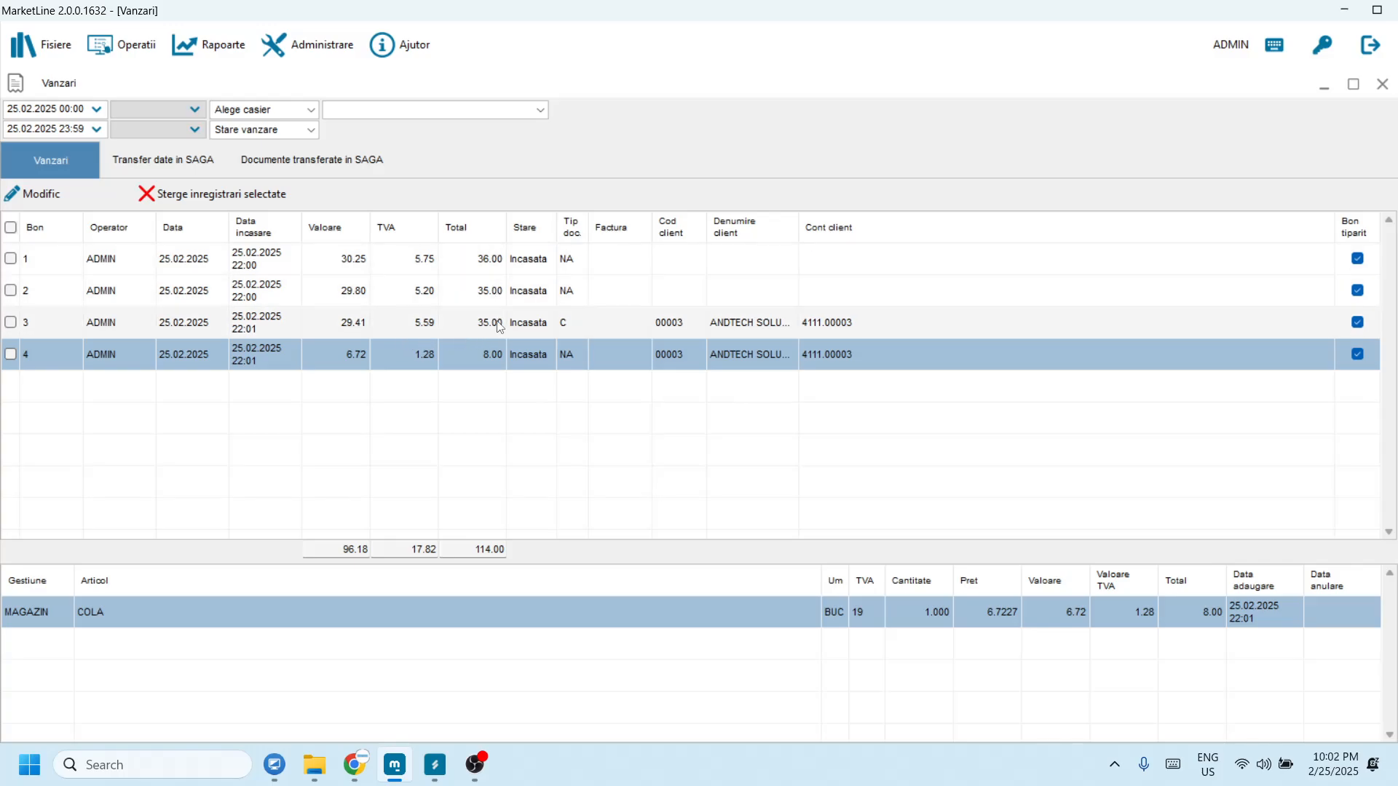
click(178, 167)
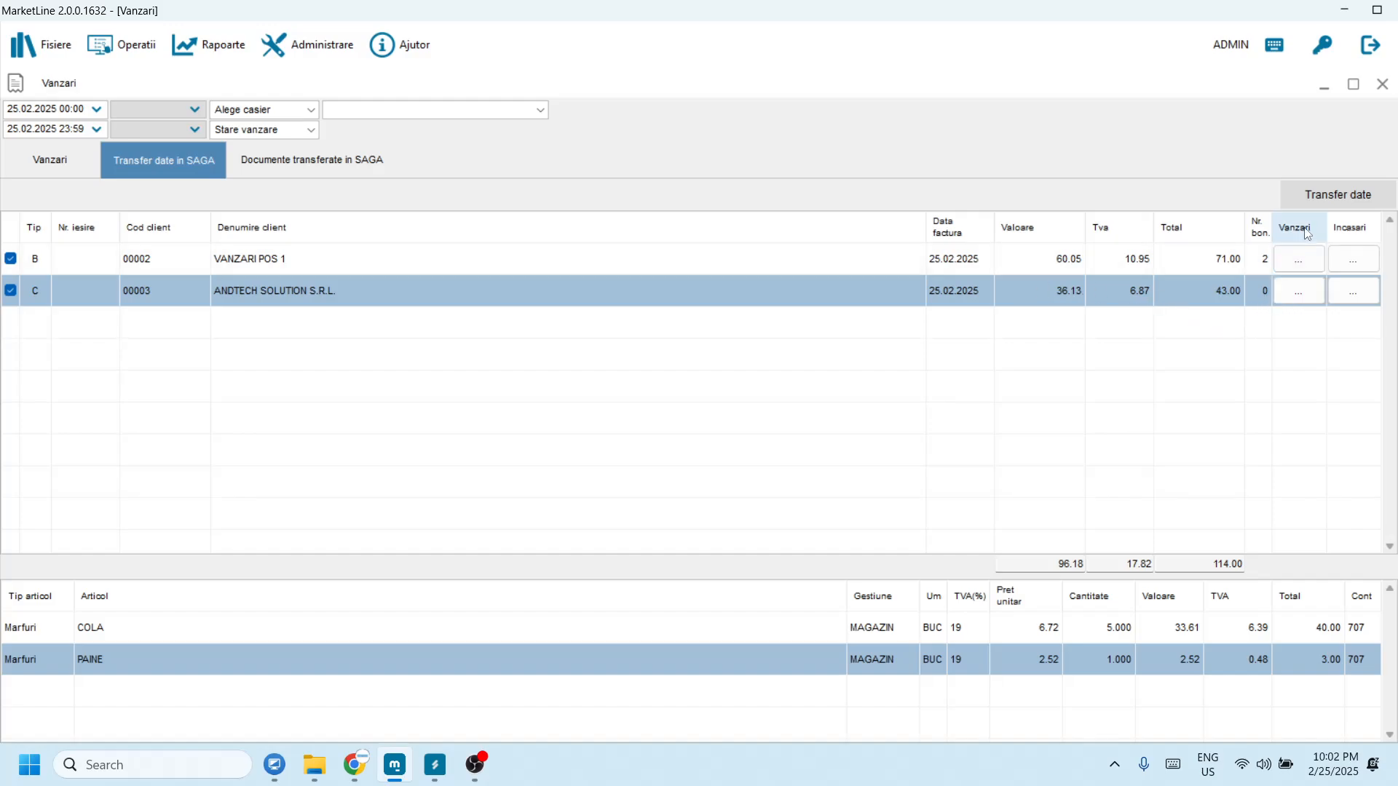
Step: Run the SAGA transfer and confirm the VANZARI POS 1 row reports Succes
click(1327, 198)
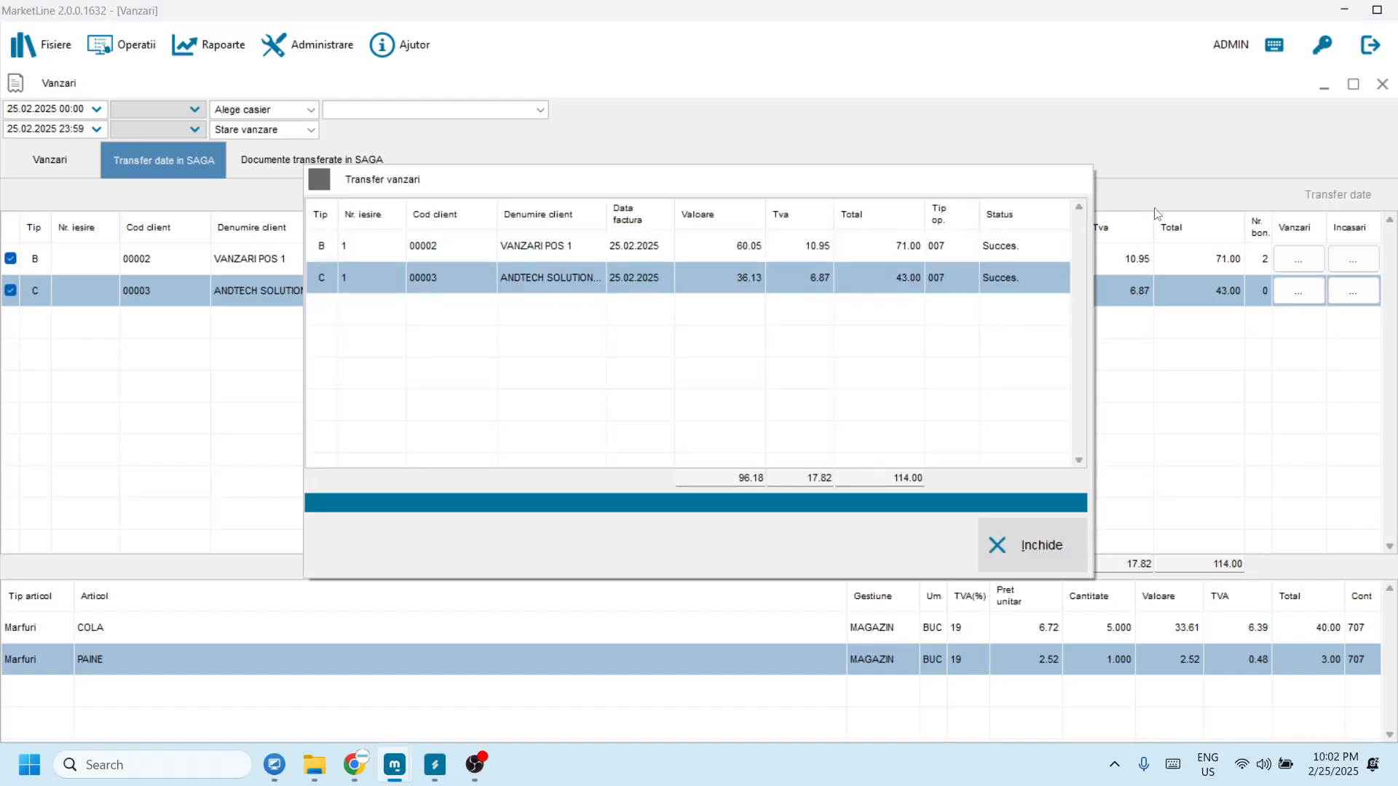
click(553, 248)
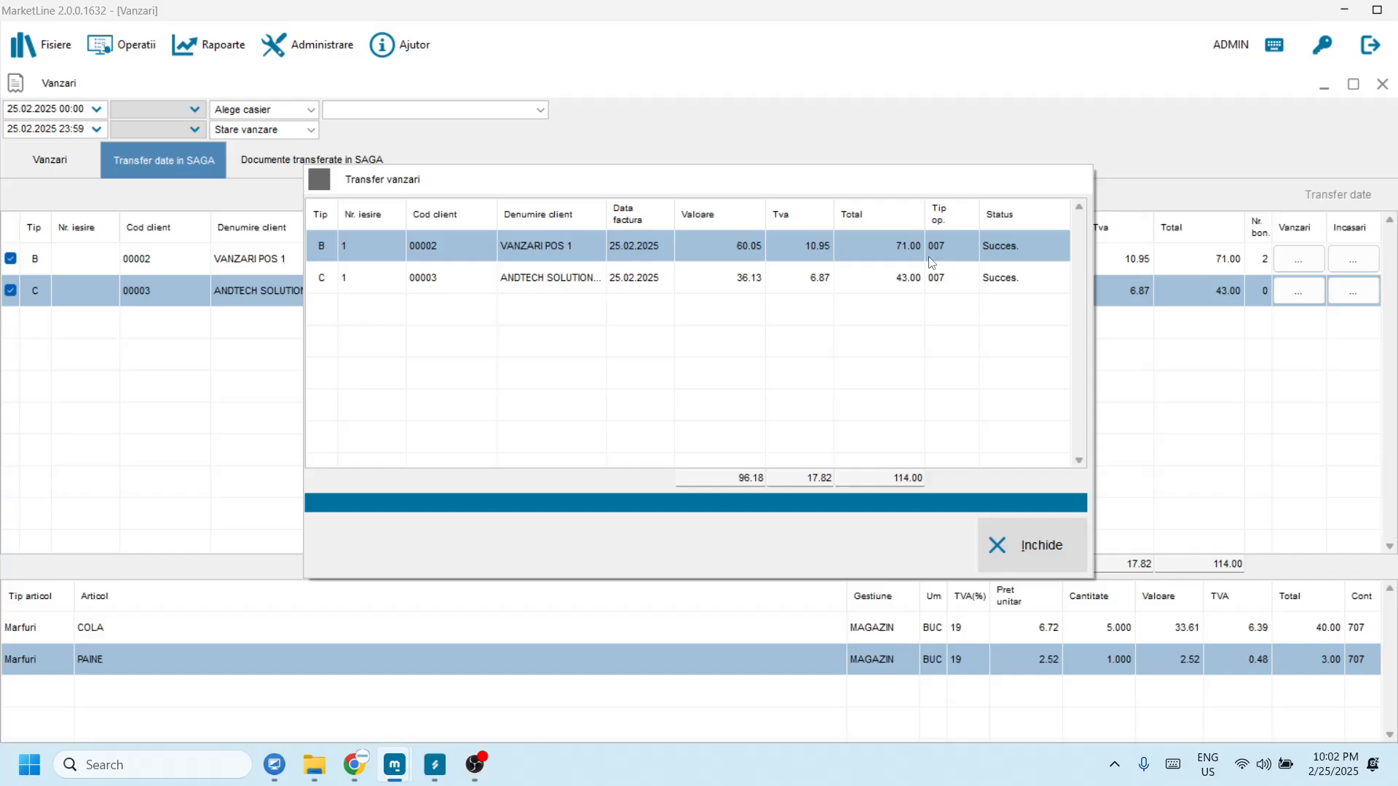
Step: Reopen SAGA's Iesiri list maximized and select the 71.00 VANZARI POS 1 document
click(434, 764)
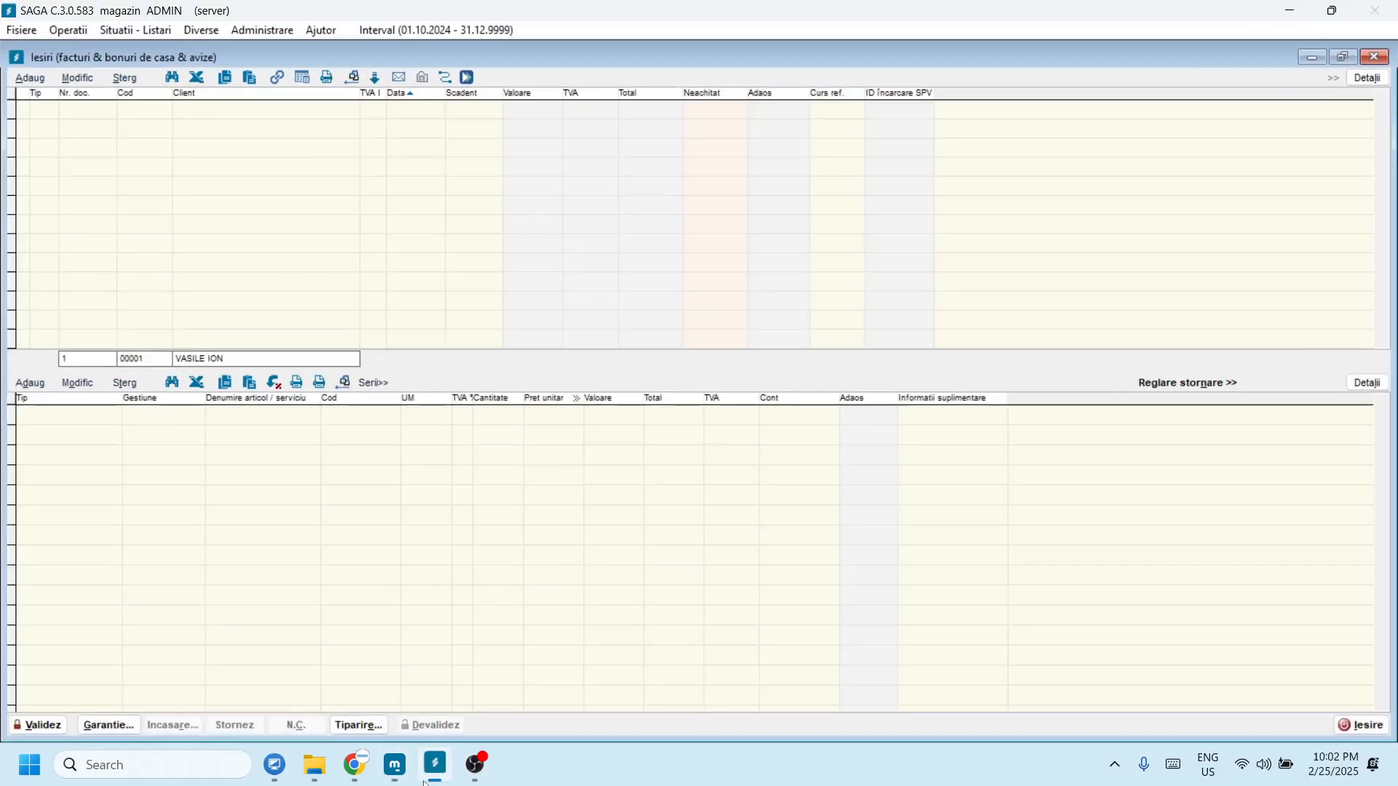
click(1379, 58)
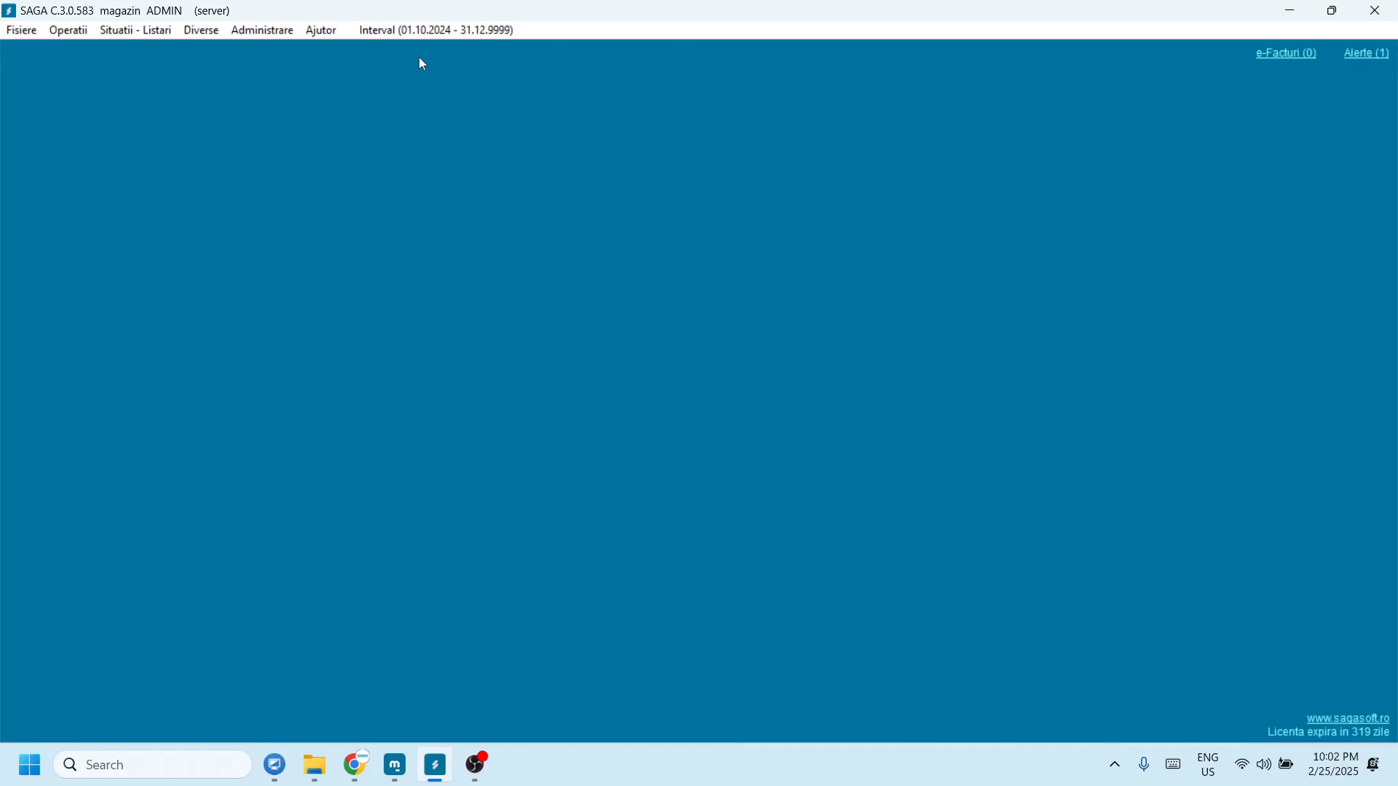
click(67, 31)
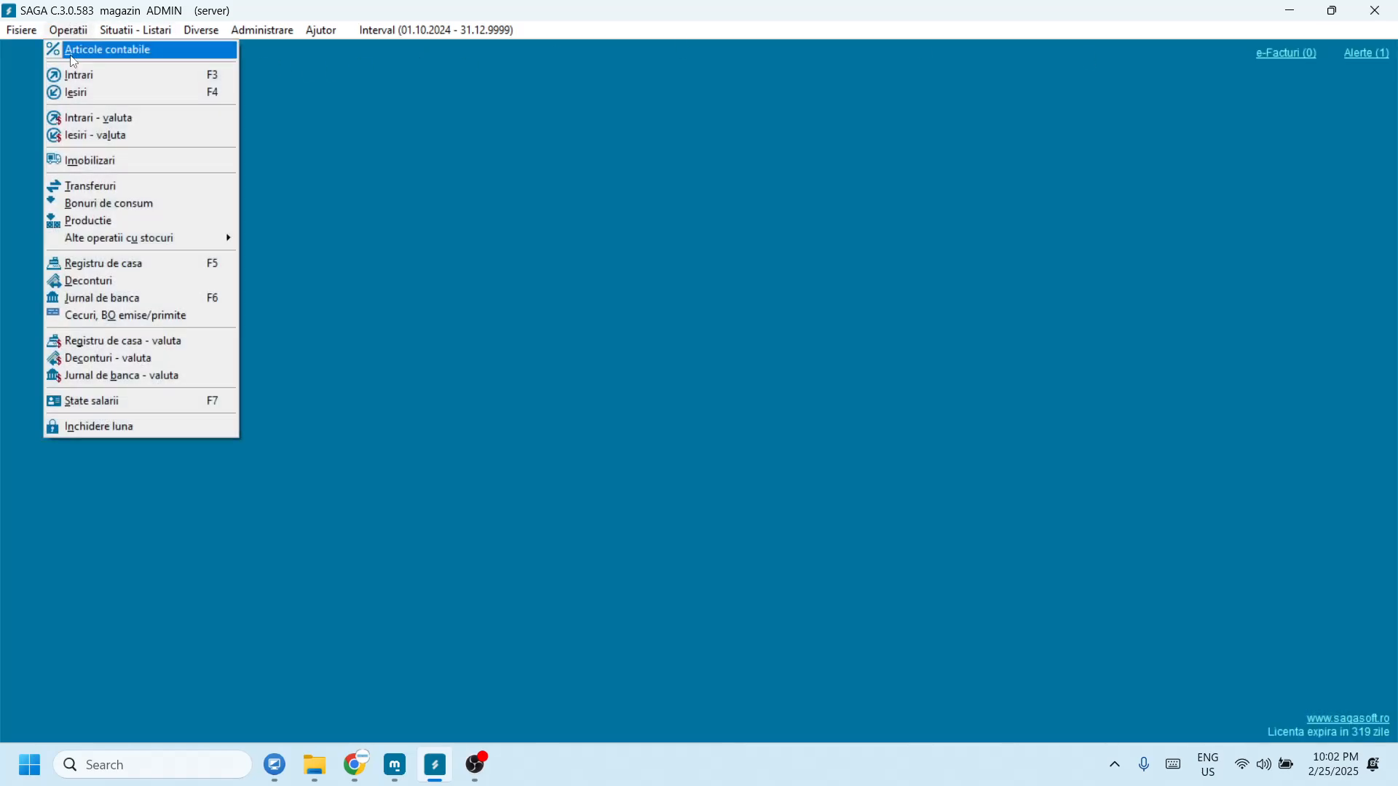
click(81, 92)
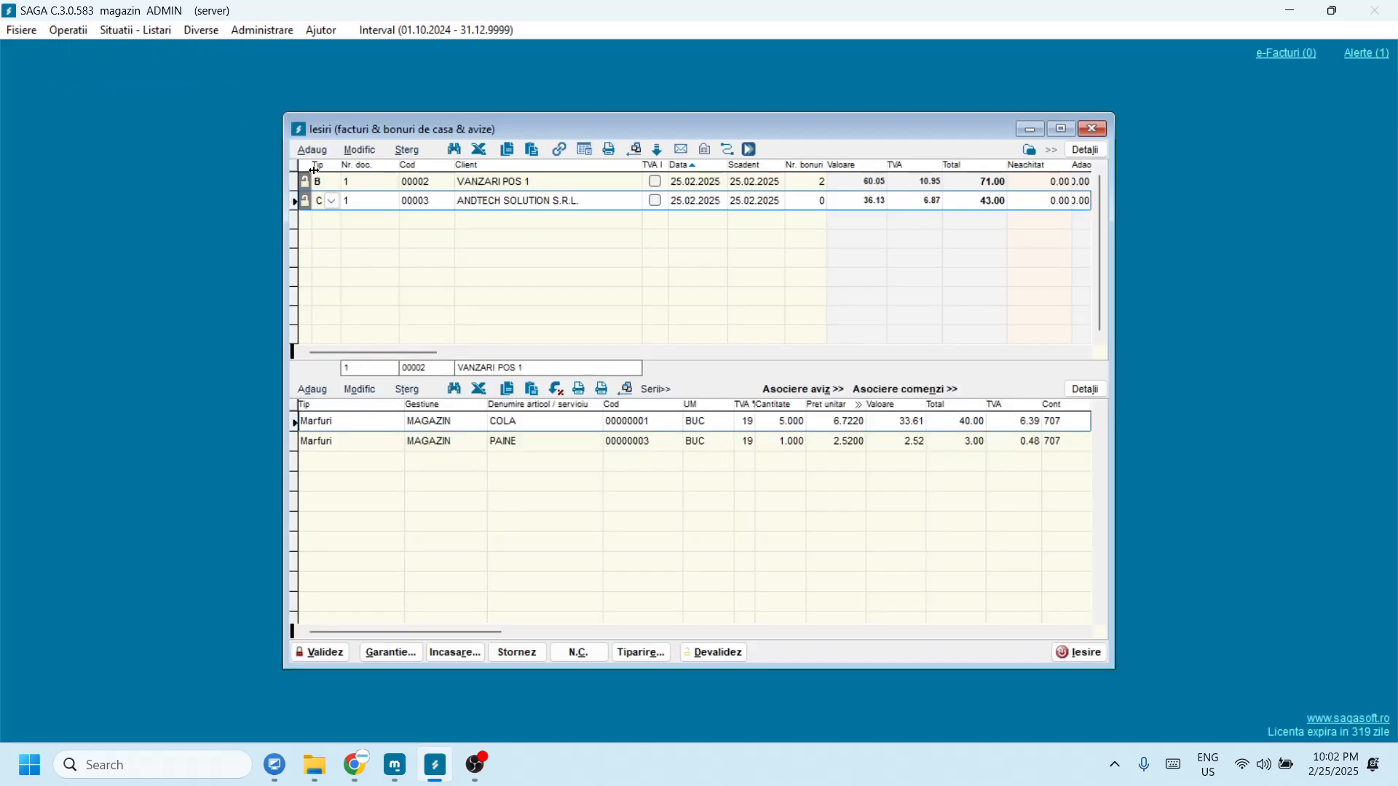
click(1061, 129)
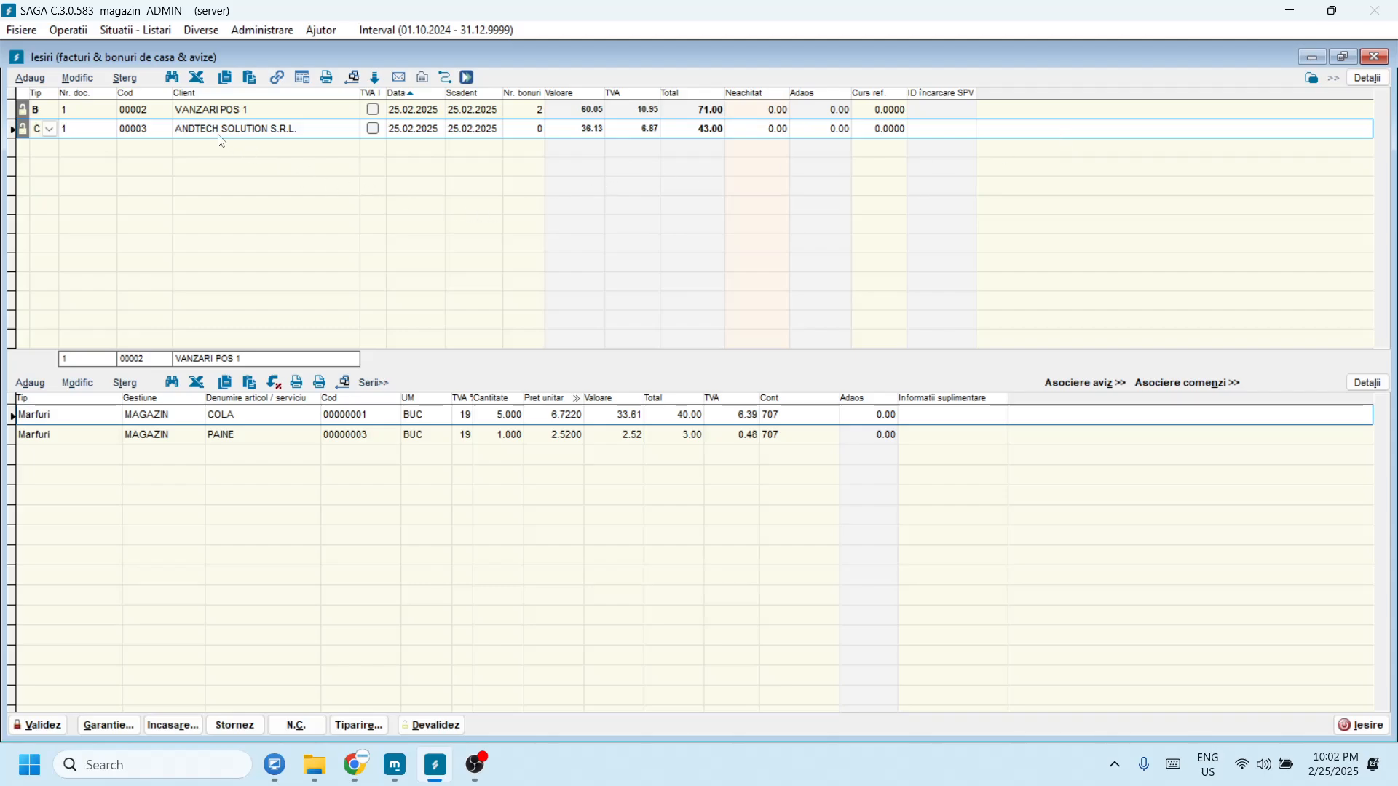
click(209, 113)
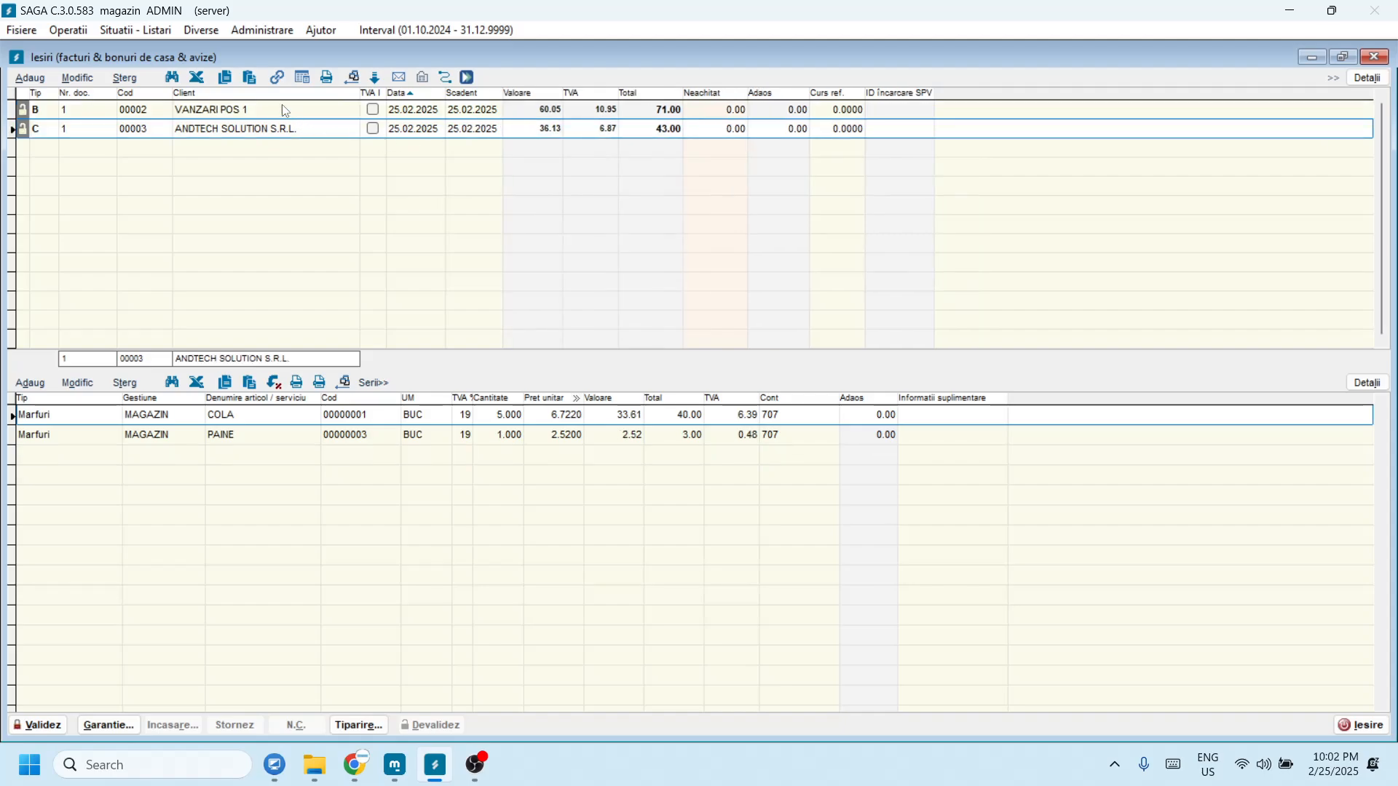
Step: Validate the VANZARI POS 1 document and the ANDTECH SOLUTION invoice
click(57, 722)
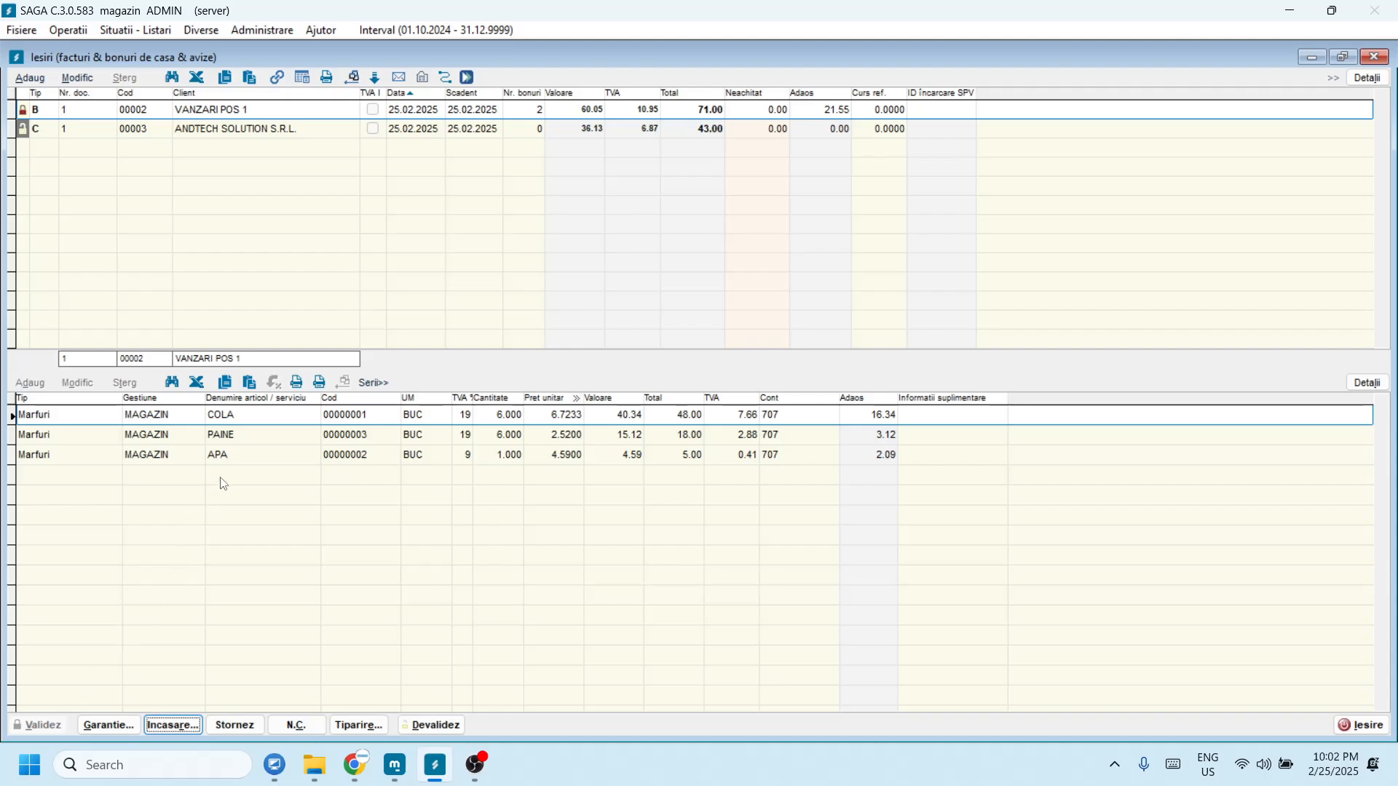
click(217, 457)
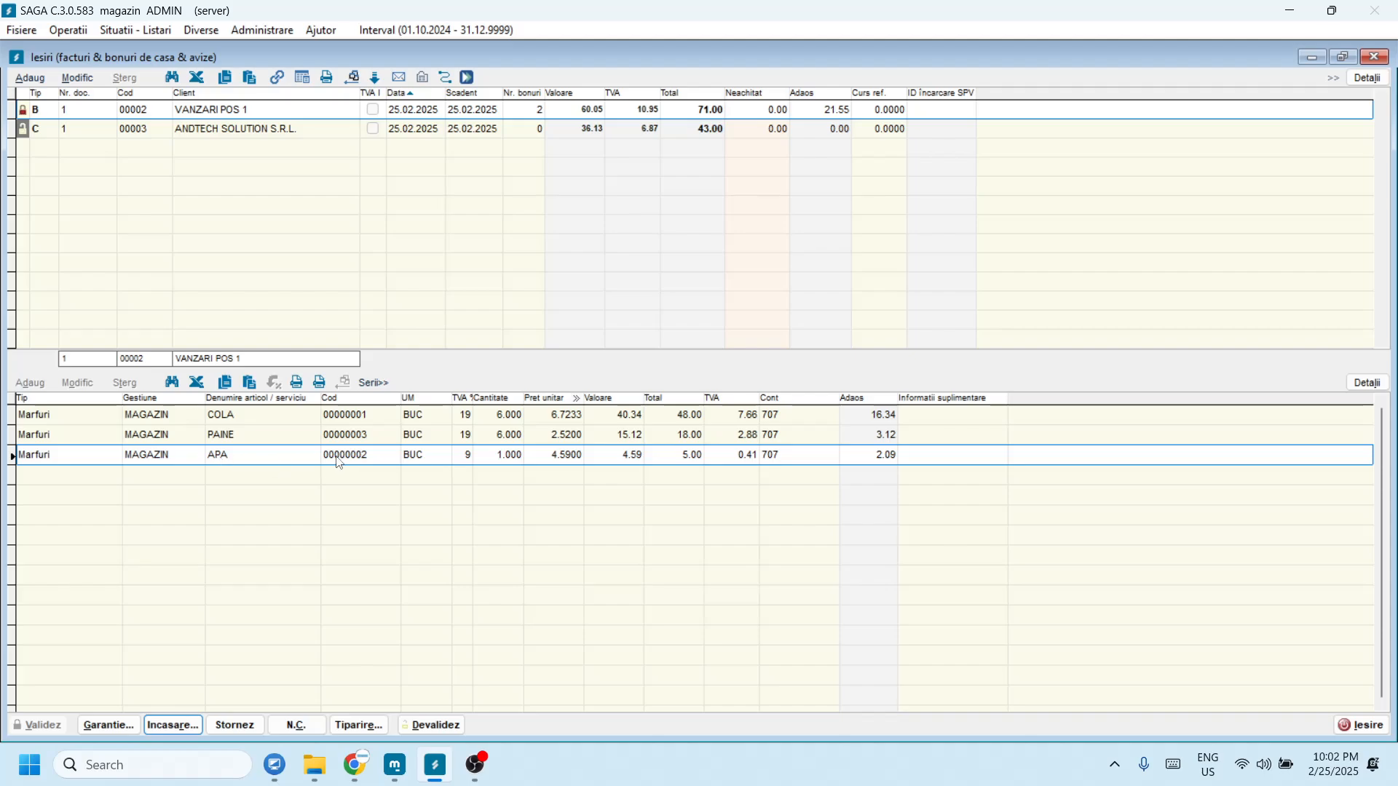
click(262, 133)
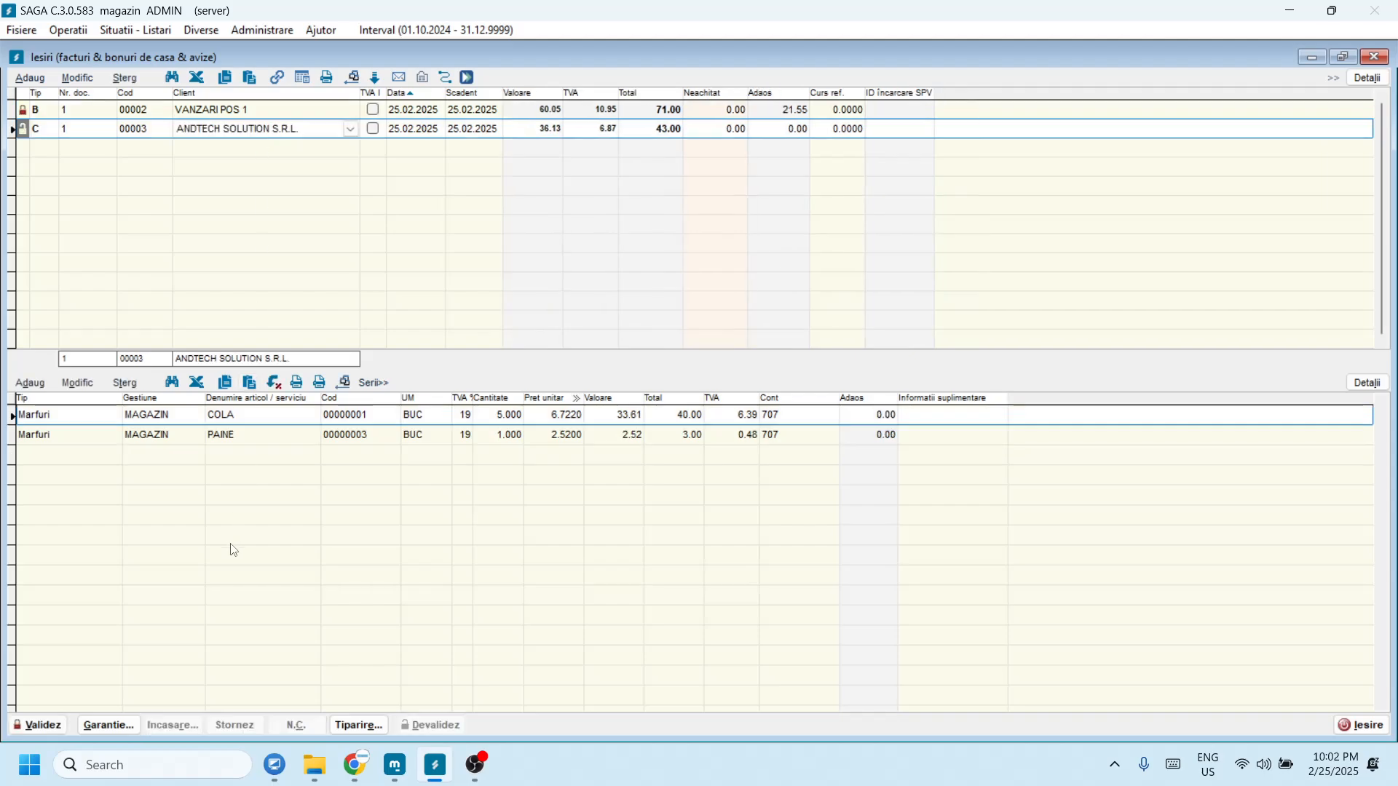
click(52, 724)
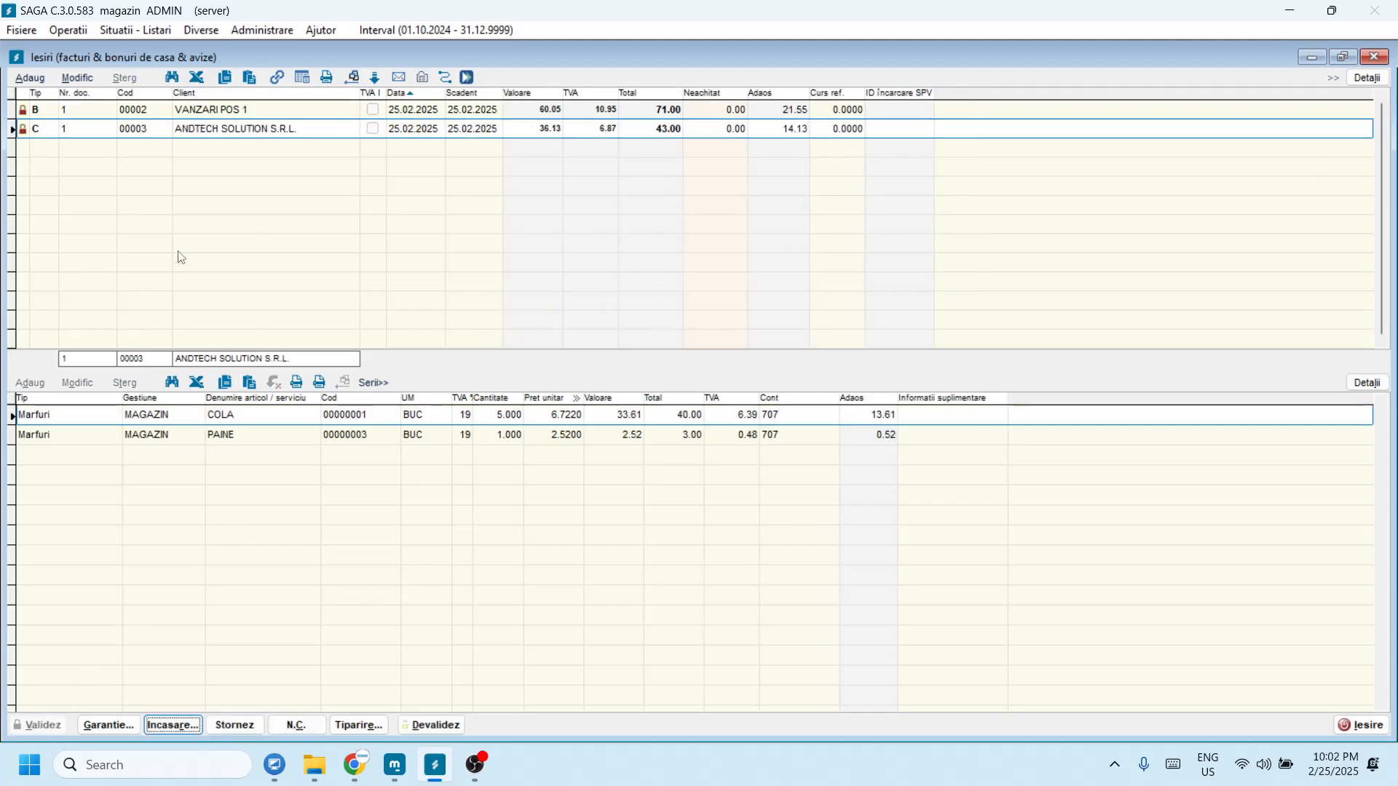
Step: Review the VANZARI POS 1 item lines, checking APA's stock and the PAINE line
click(201, 111)
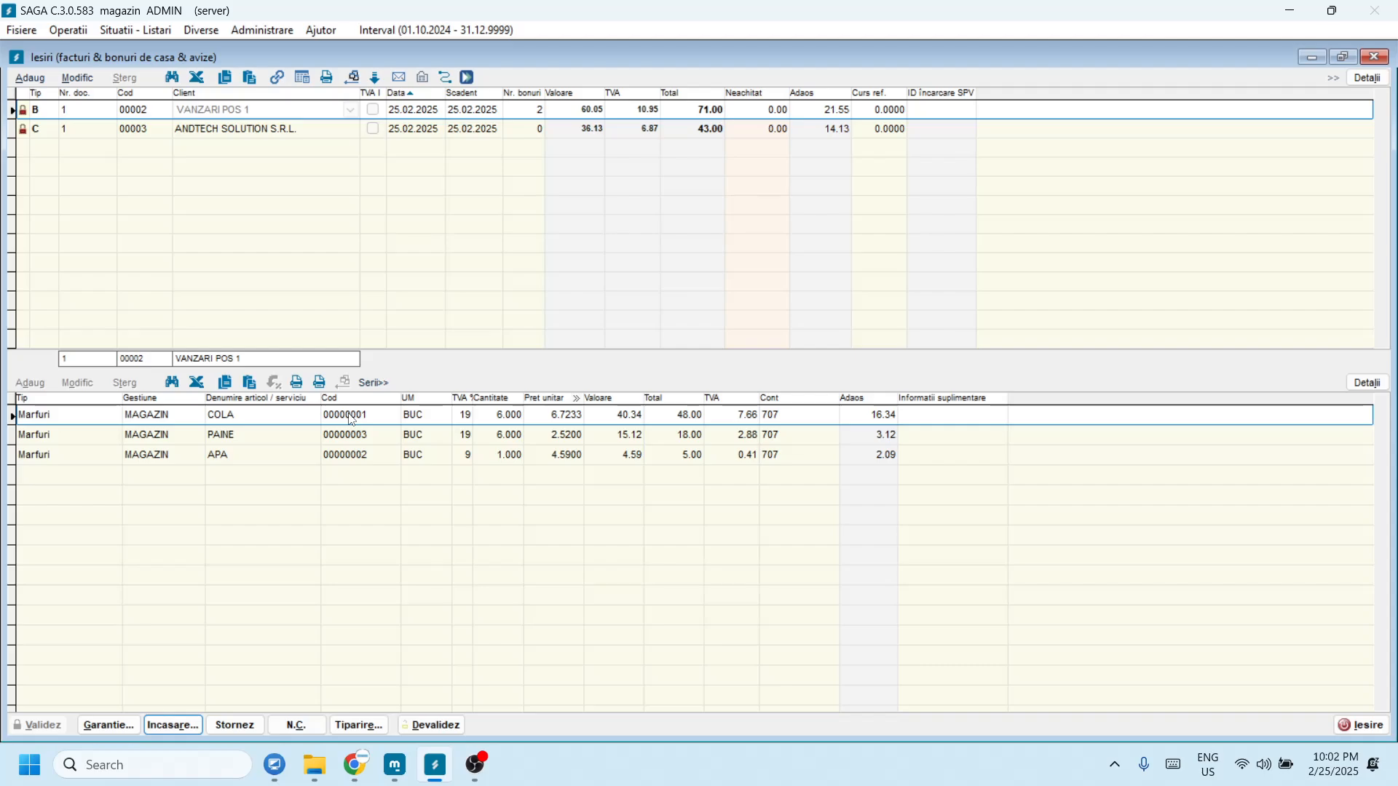
click(369, 457)
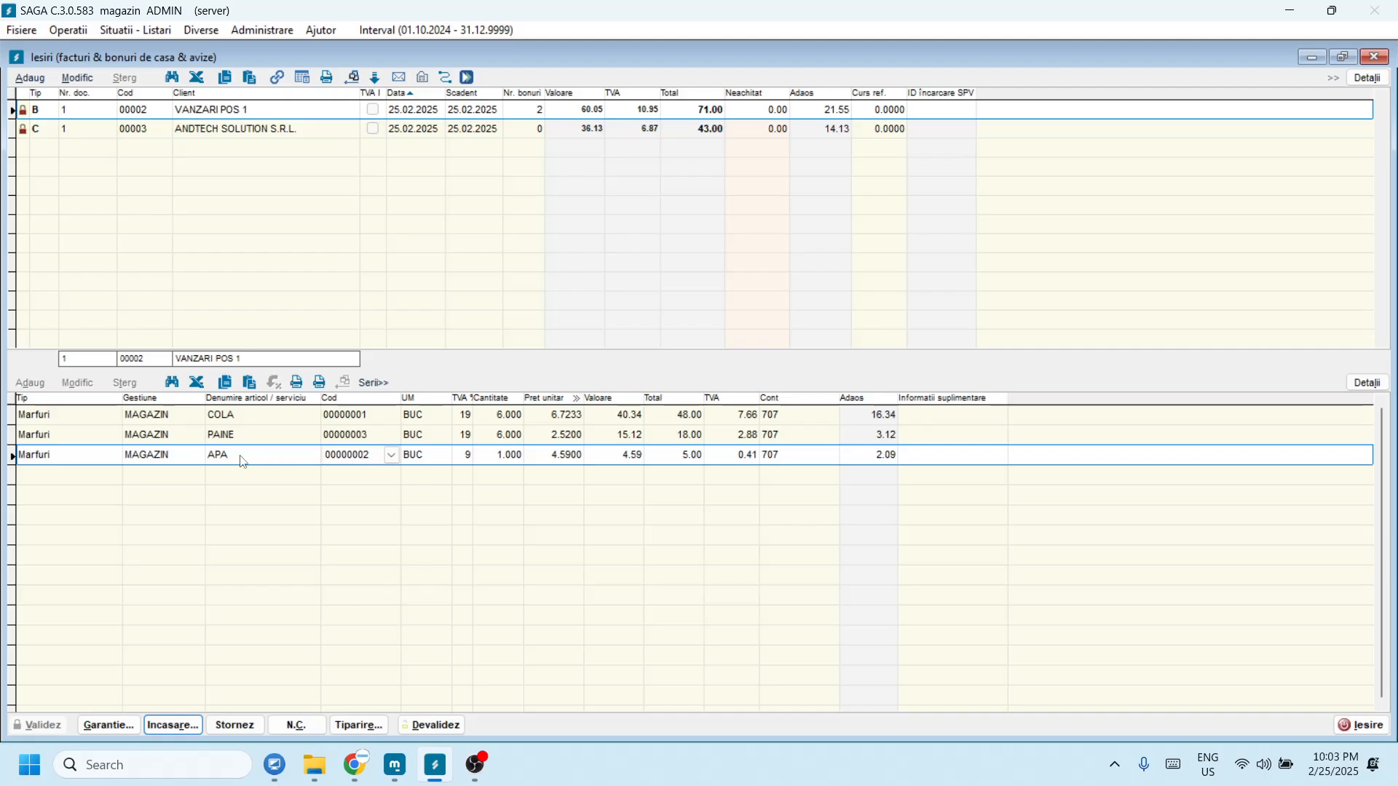
mouse_move(364, 455)
click(354, 441)
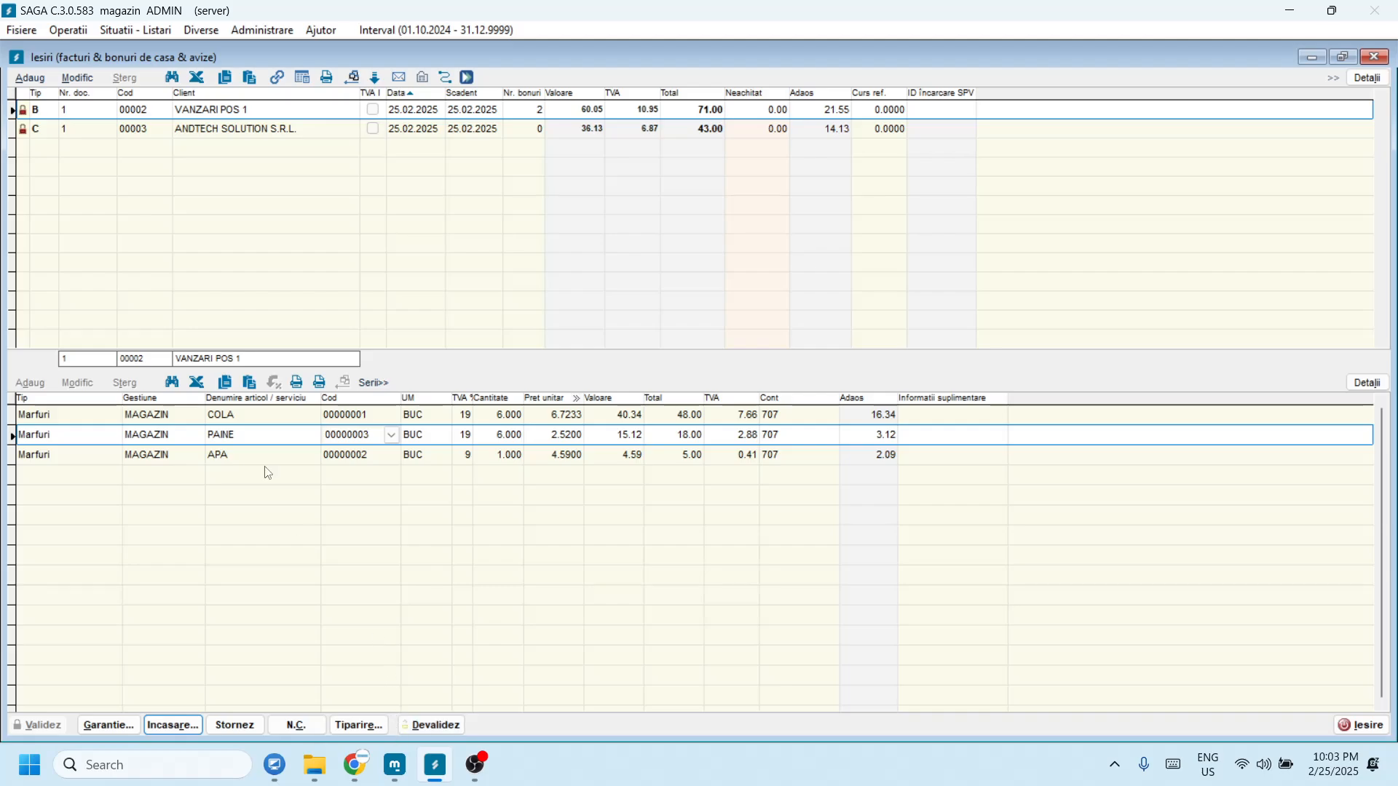
click(74, 30)
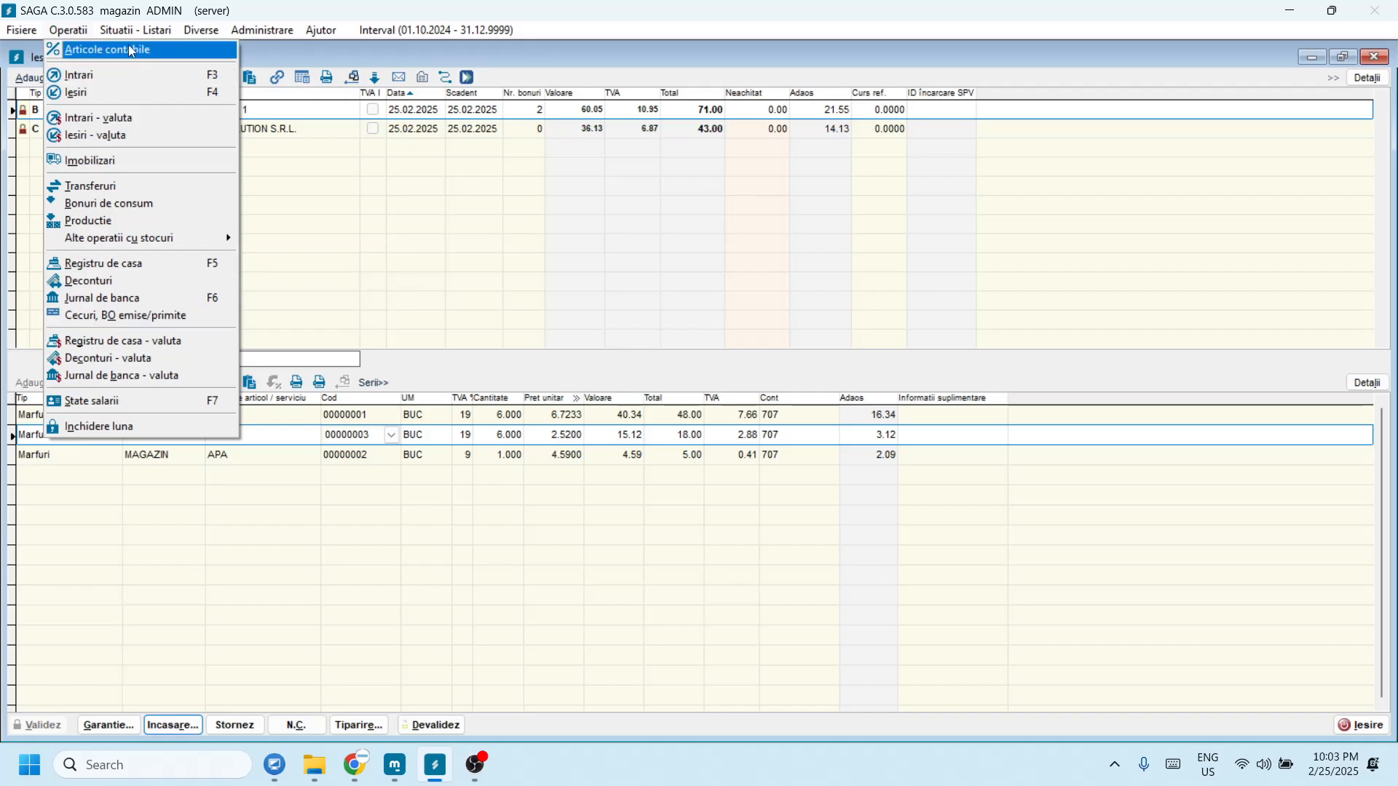
Step: Open Situatie stocuri and check final stock: 39 COLA, 33 APA, 43 PAINE
mouse_move(136, 30)
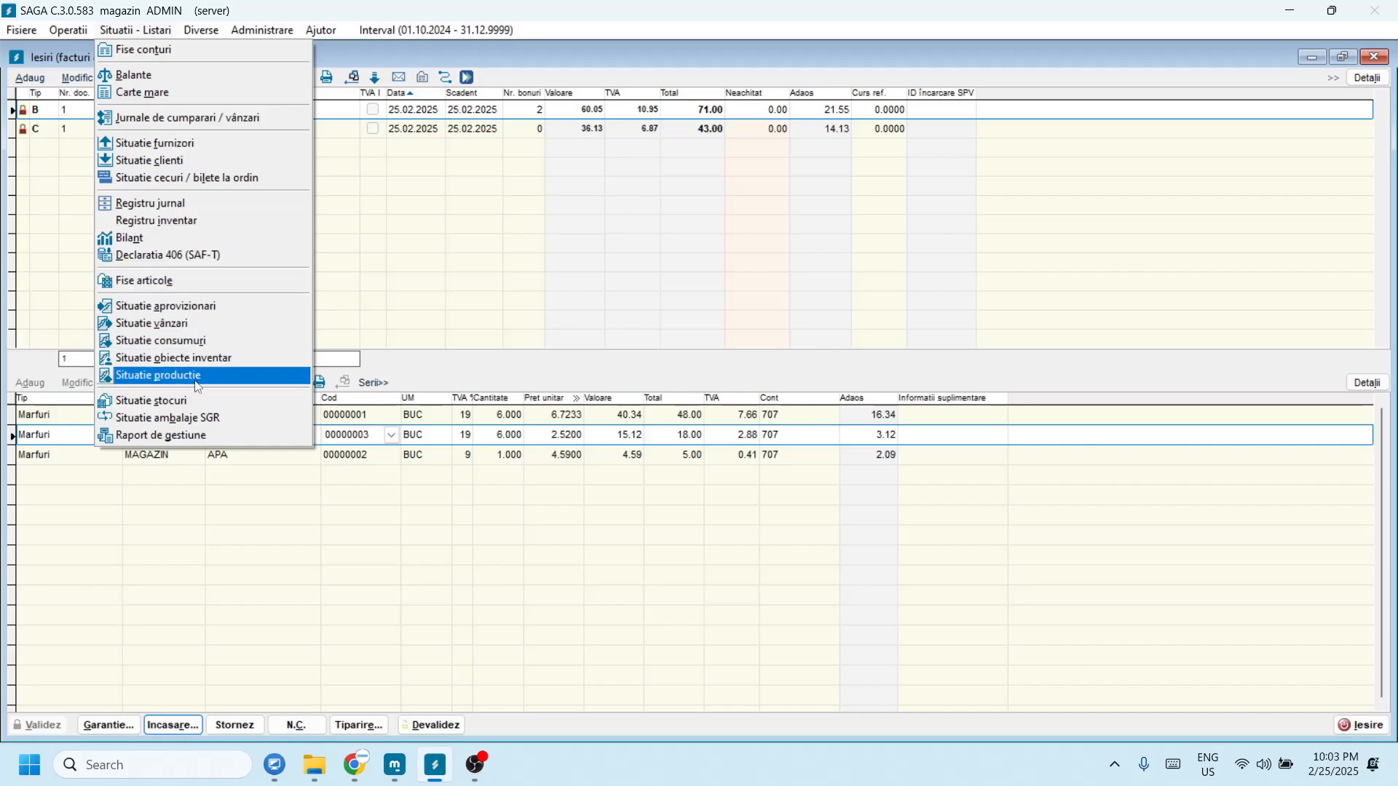
click(195, 404)
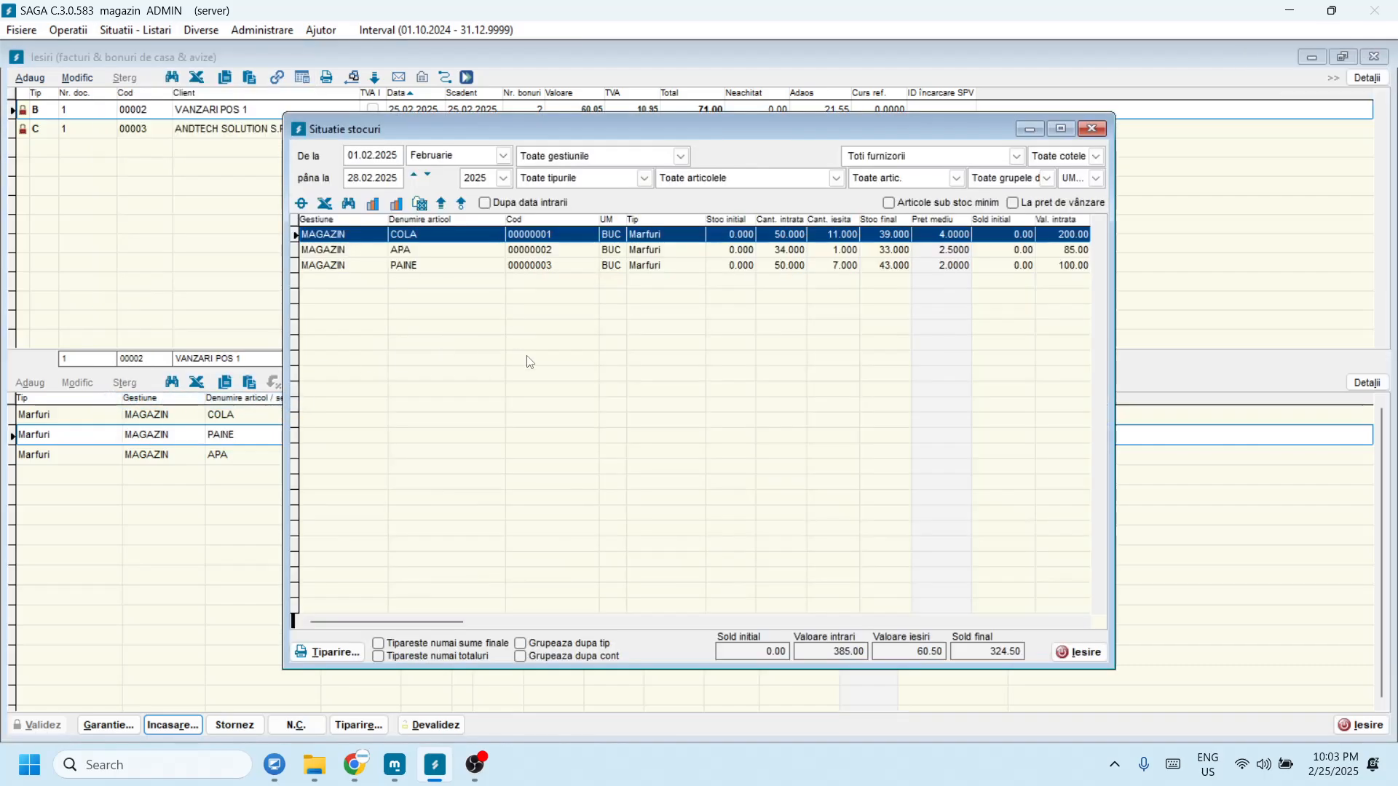
click(892, 248)
click(890, 265)
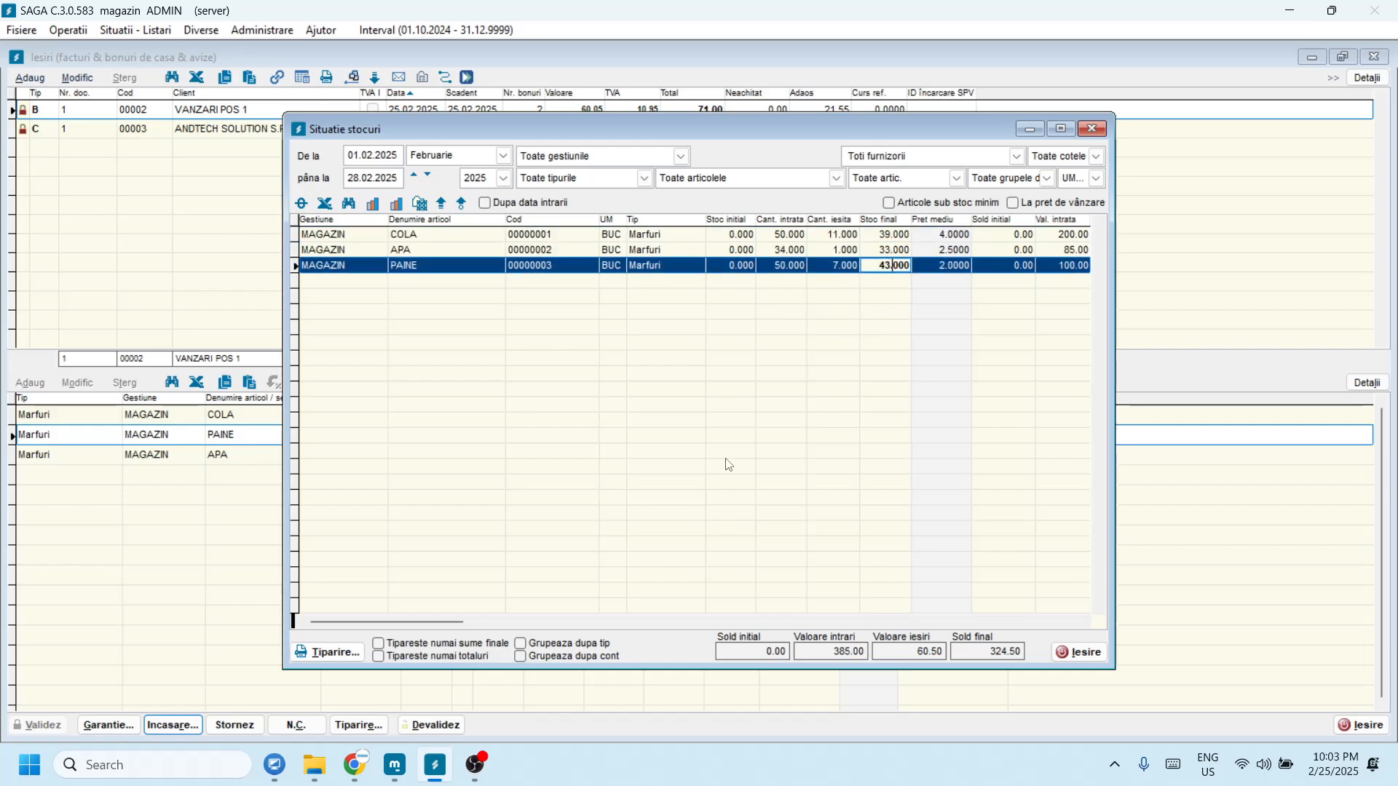
click(388, 750)
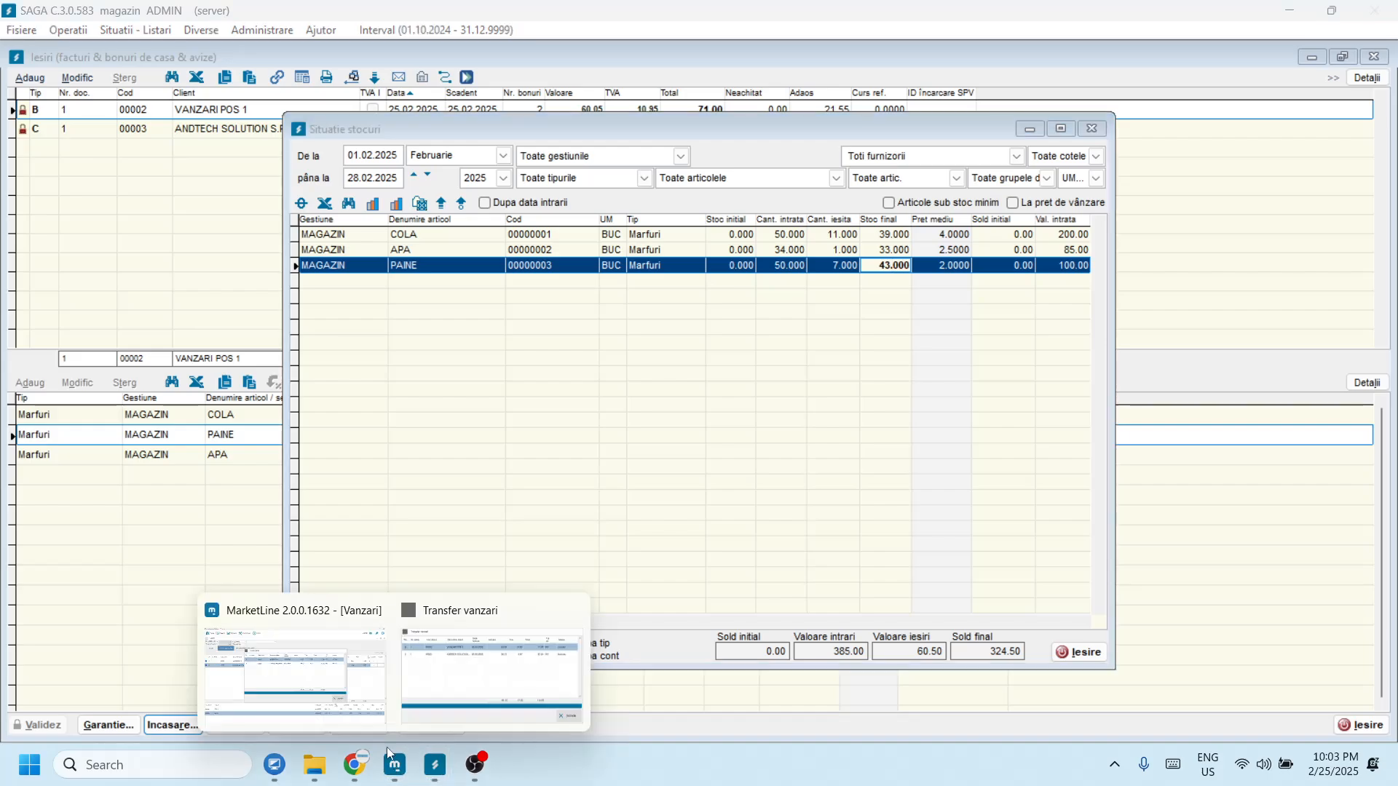
Step: Close MarketLine's transfer results and open the product browser in shop cashier mode
click(322, 654)
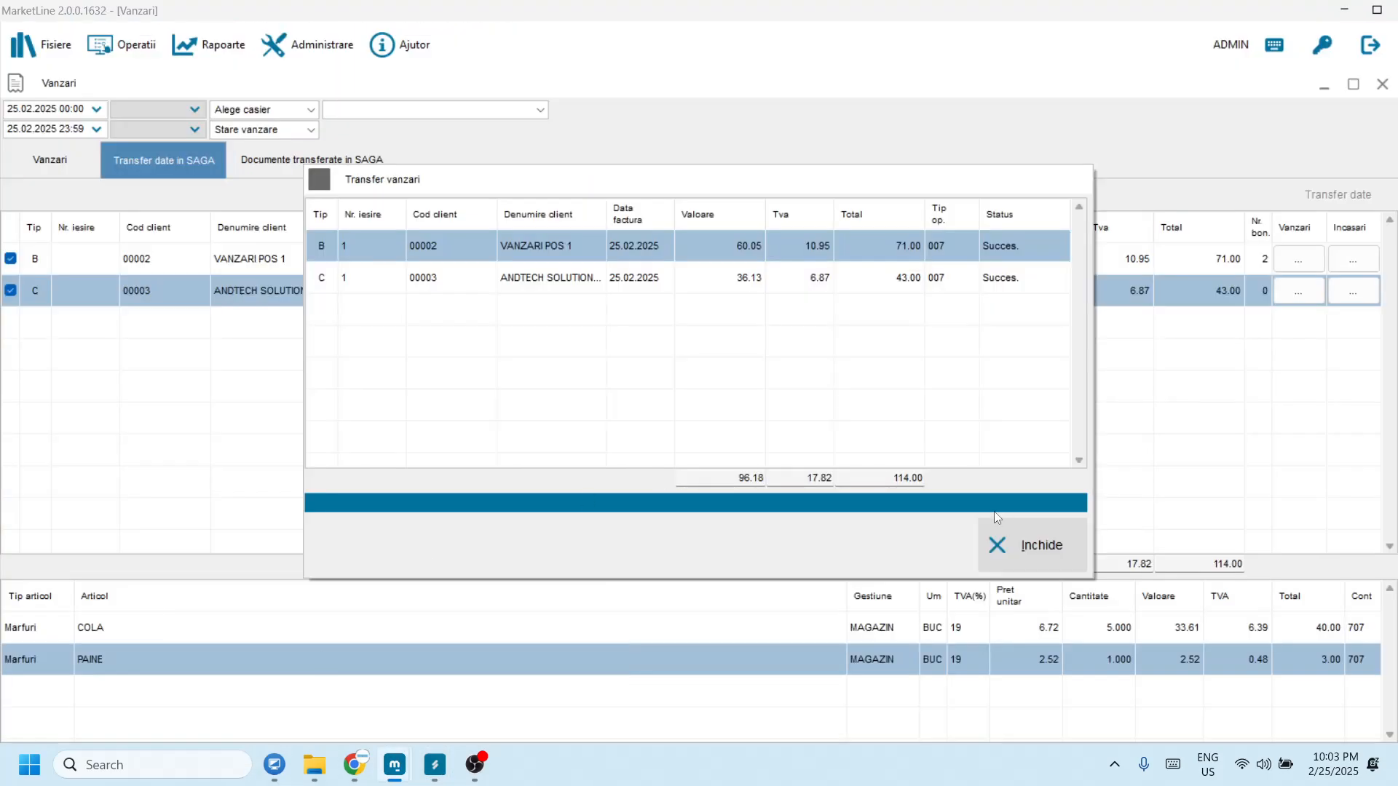
click(1036, 538)
click(150, 57)
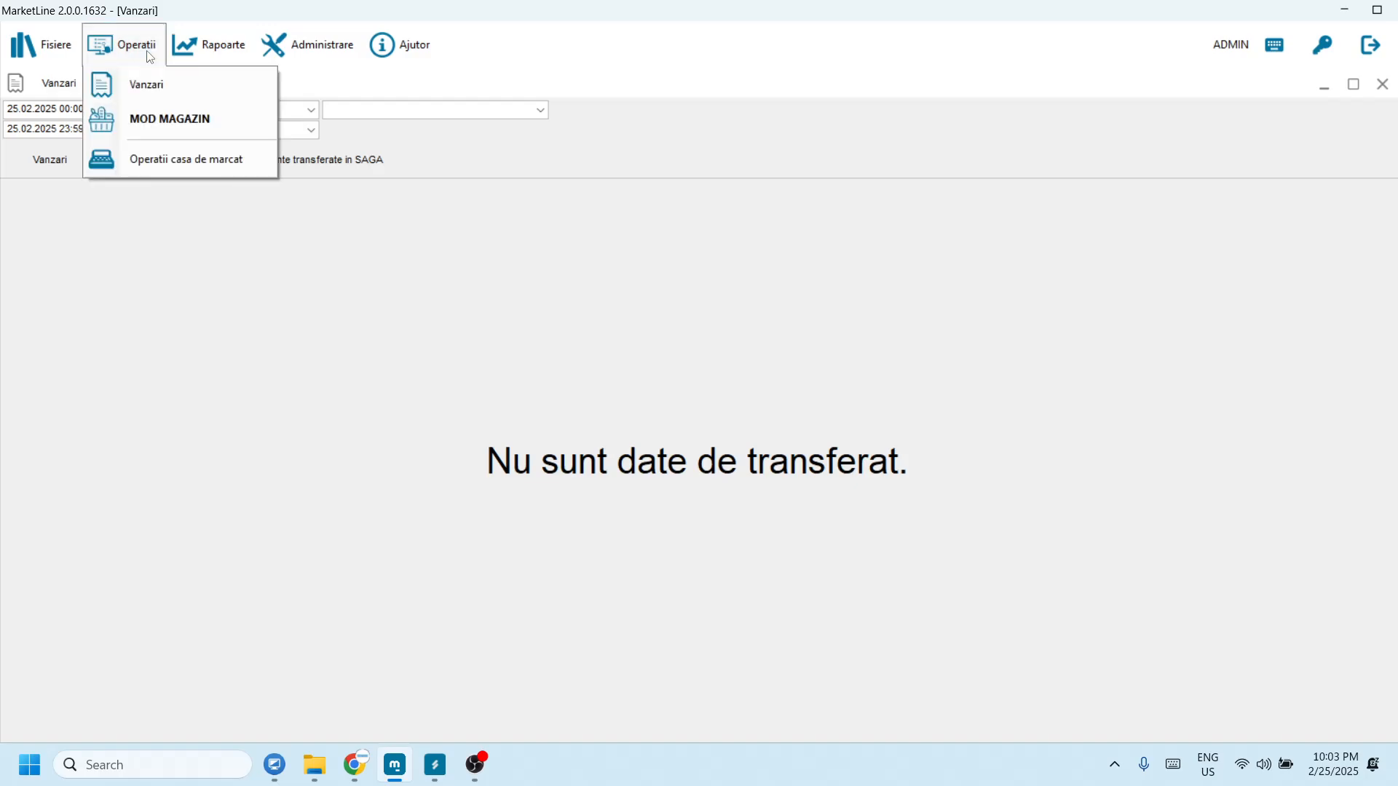
click(166, 117)
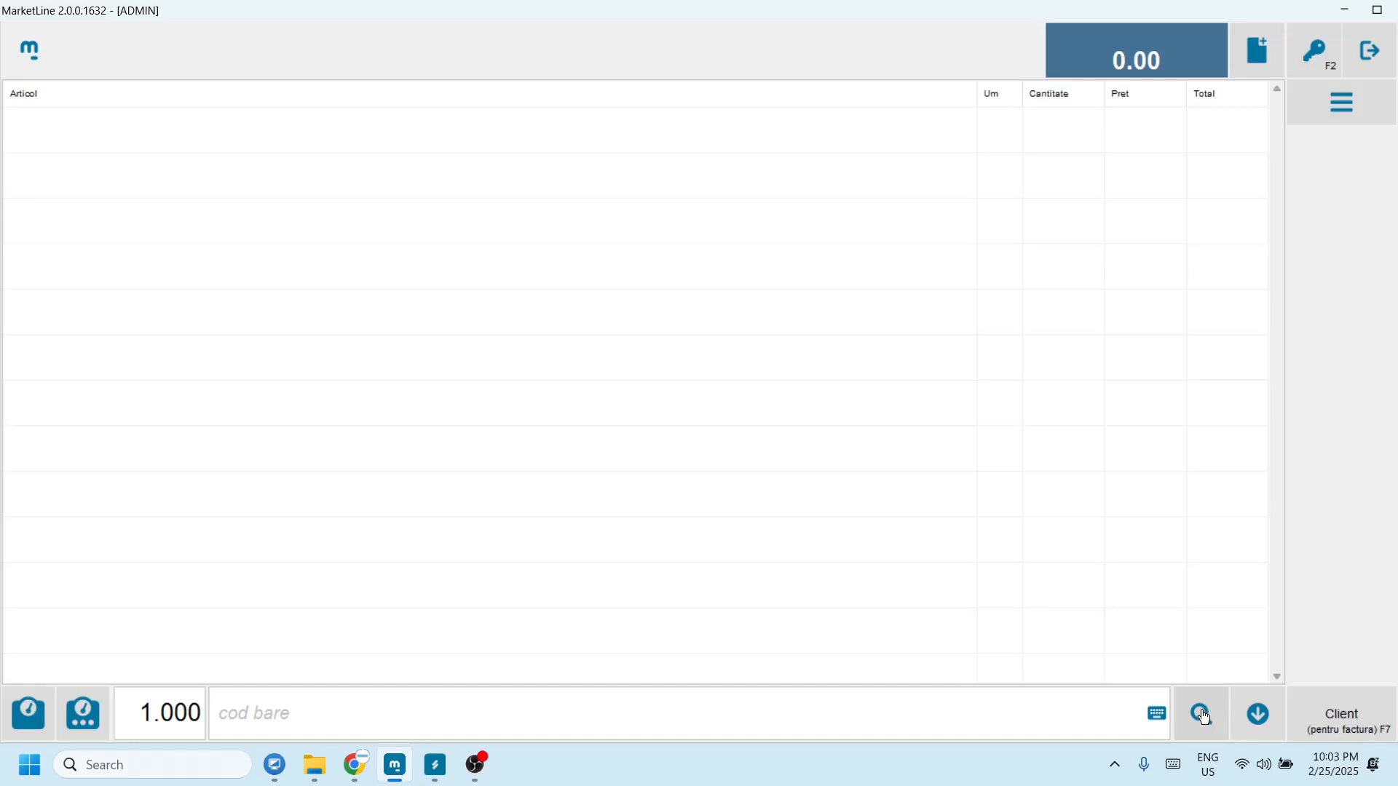
click(1201, 717)
Step: Check the item stock details of PAINE, COLA and APA, then quit MarketLine after an error
click(401, 261)
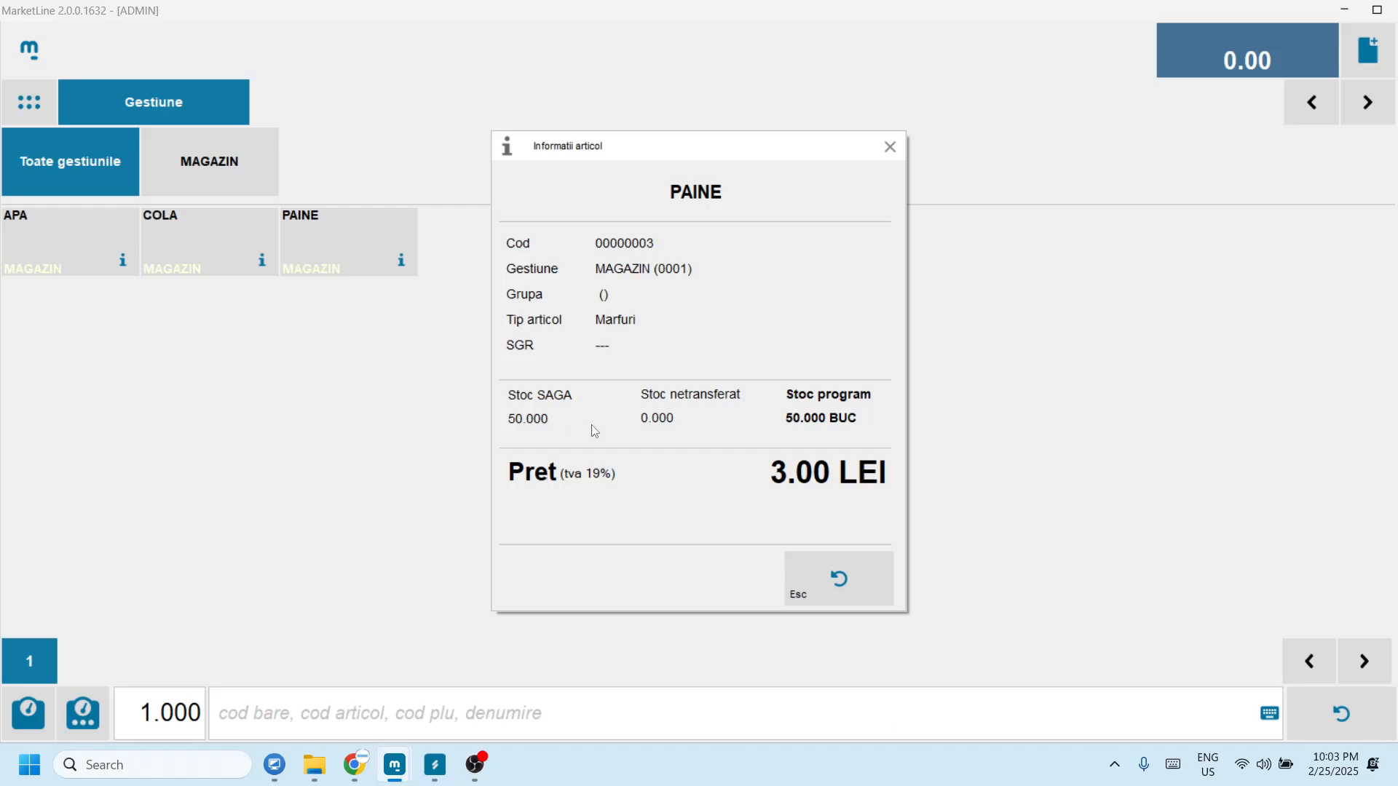
click(850, 580)
click(260, 263)
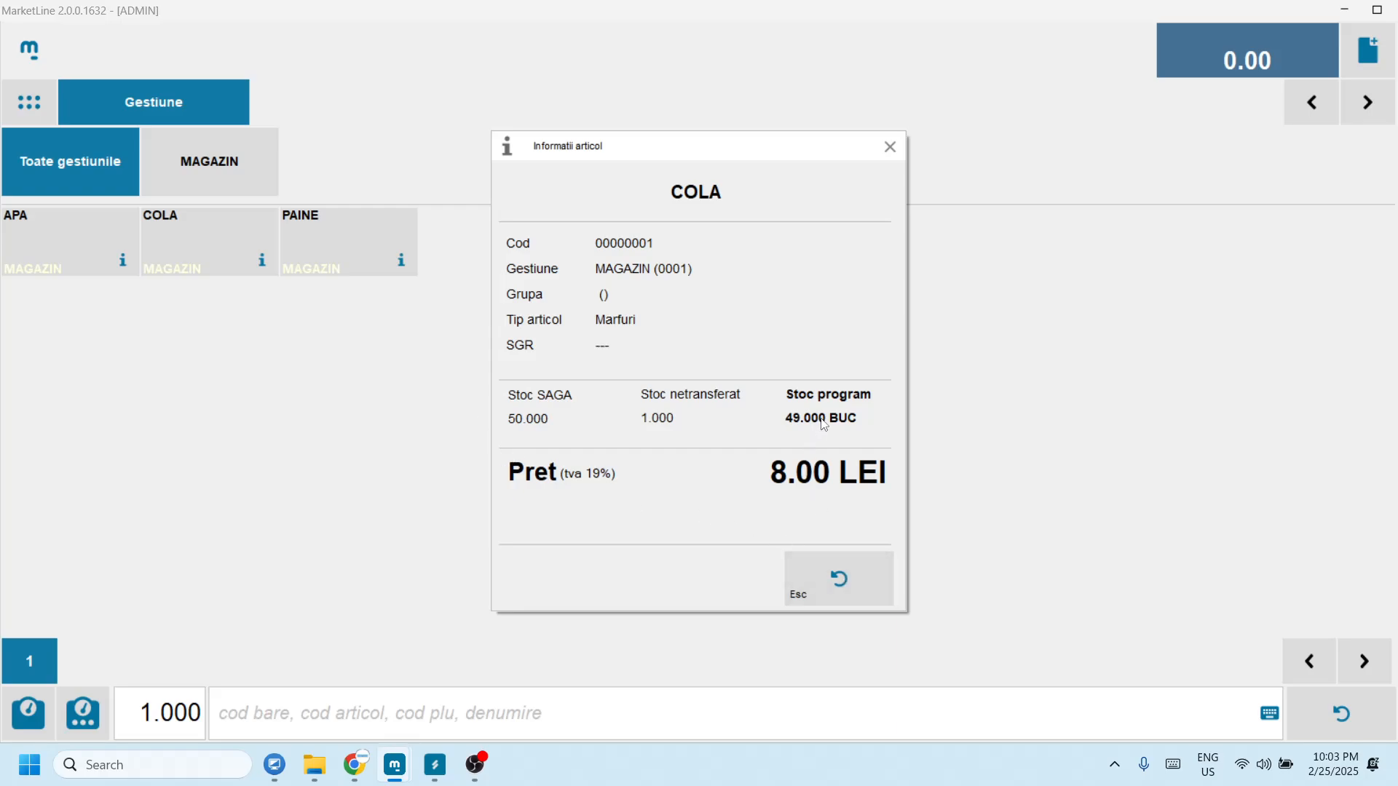
click(836, 574)
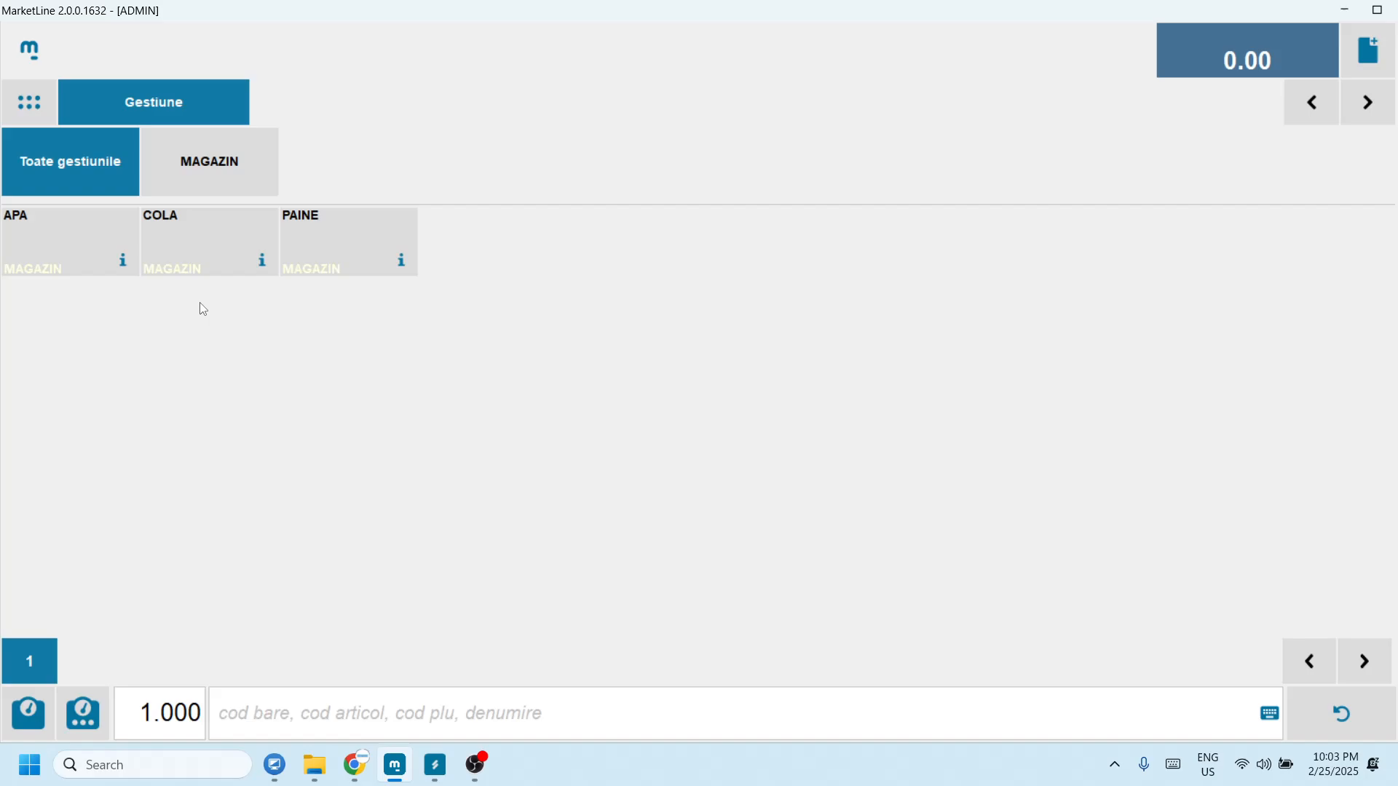
click(122, 264)
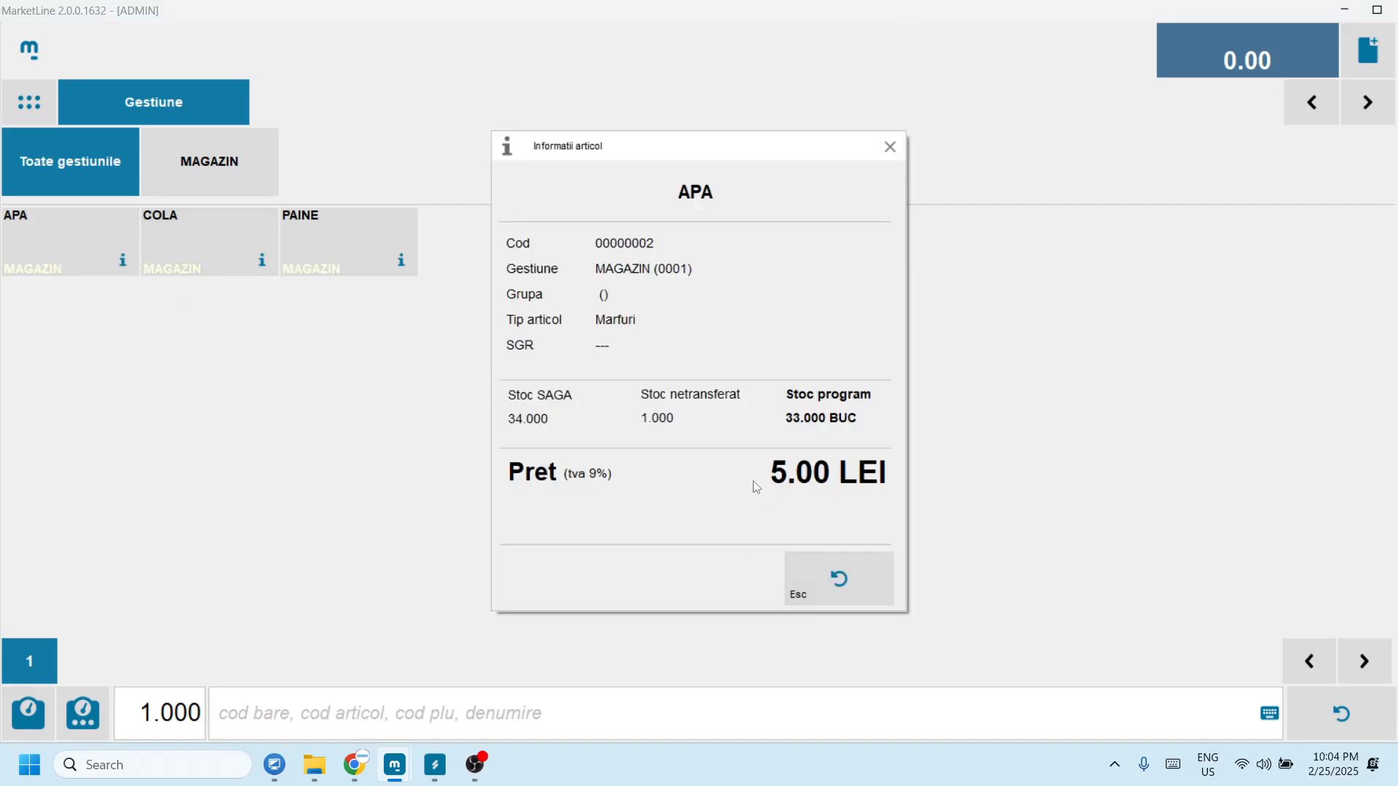
click(838, 578)
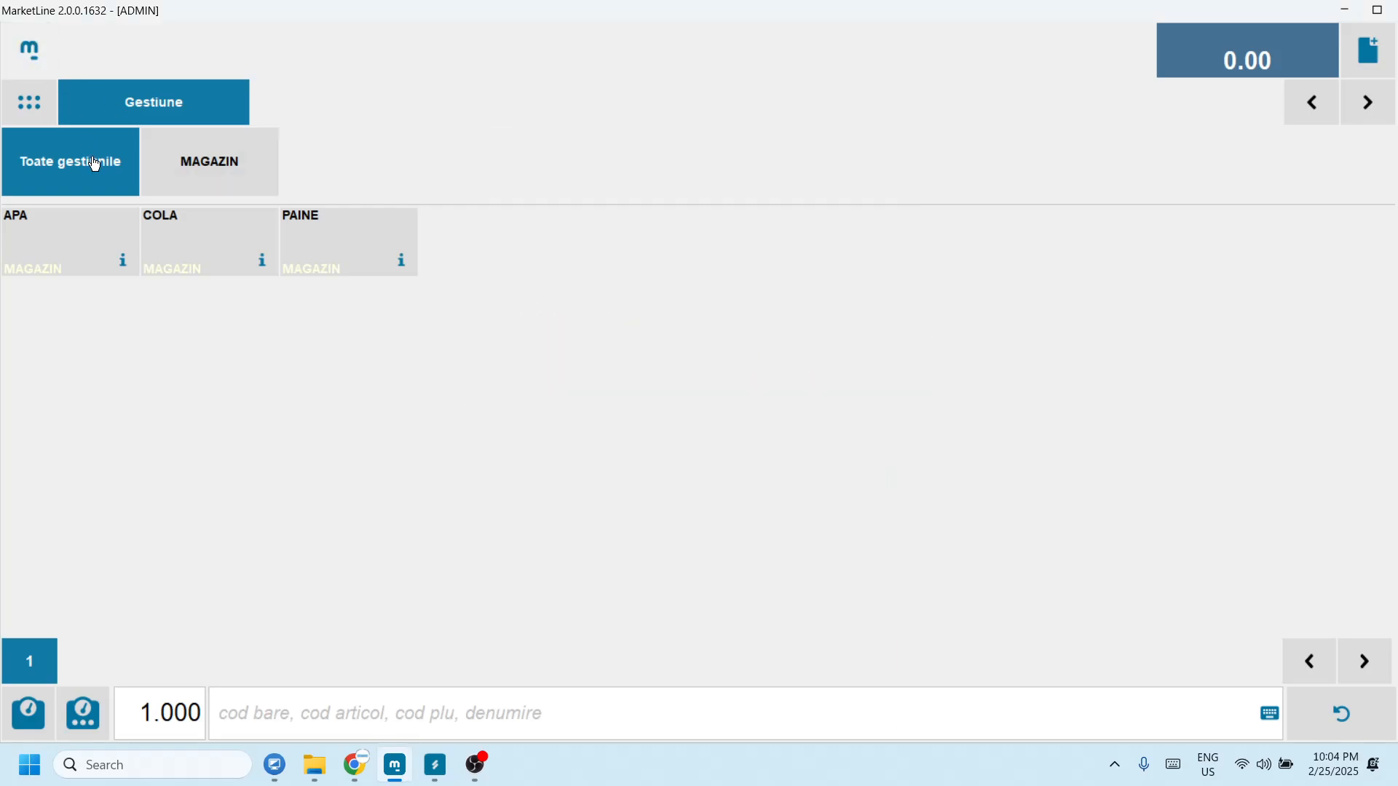
click(123, 268)
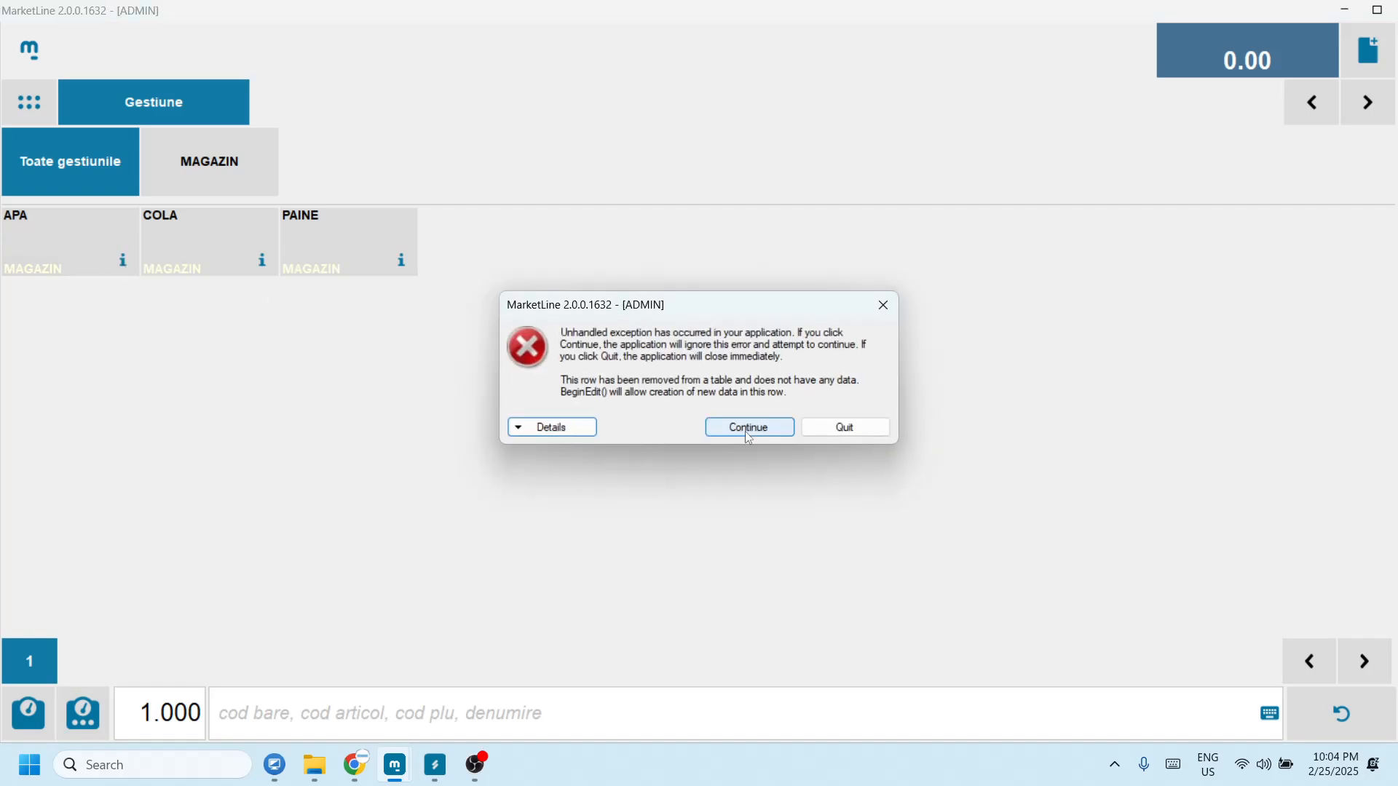
click(824, 427)
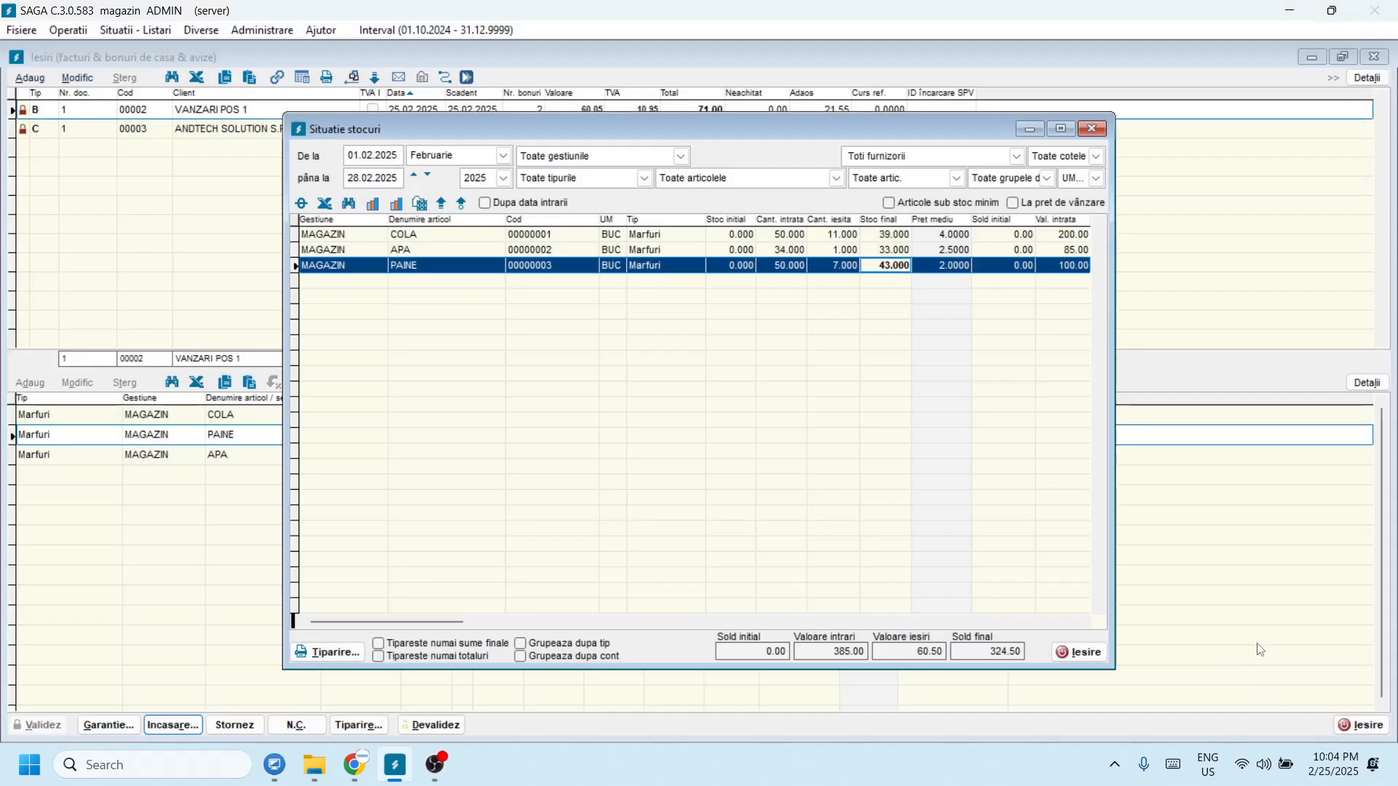
Step: Relaunch MarketLine, log in with the administrator password, and switch to Mod Magazin
click(394, 764)
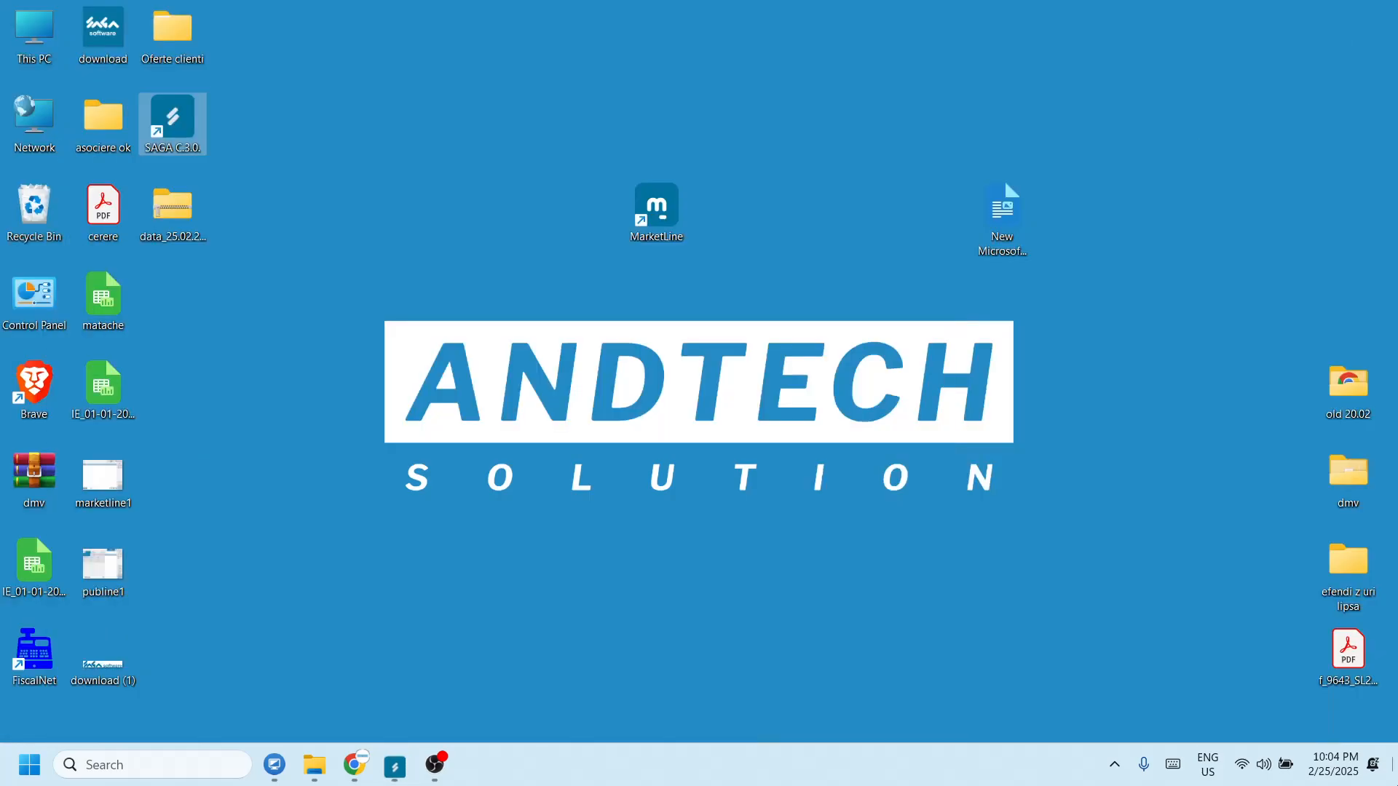
double_click(691, 233)
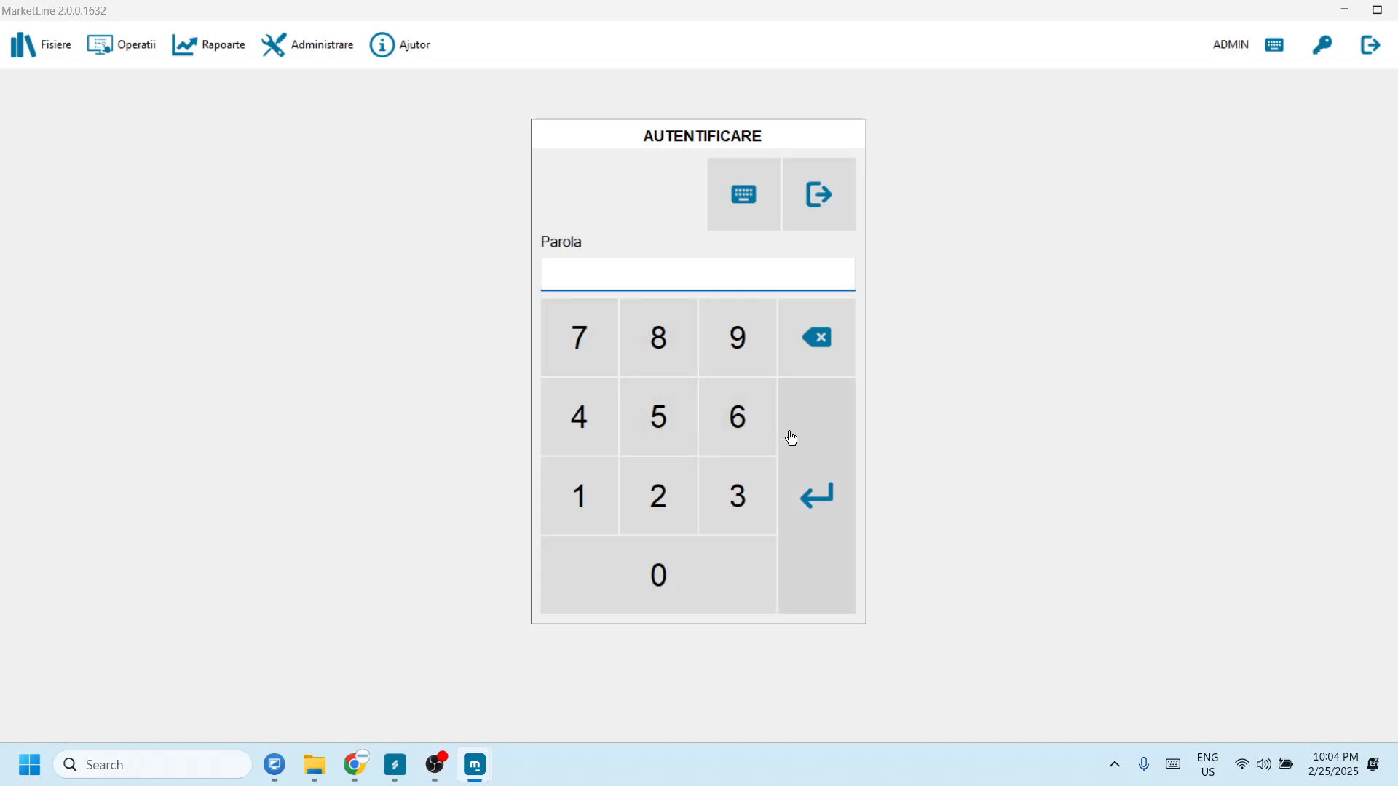
click(612, 362)
text(**)
key(Return)
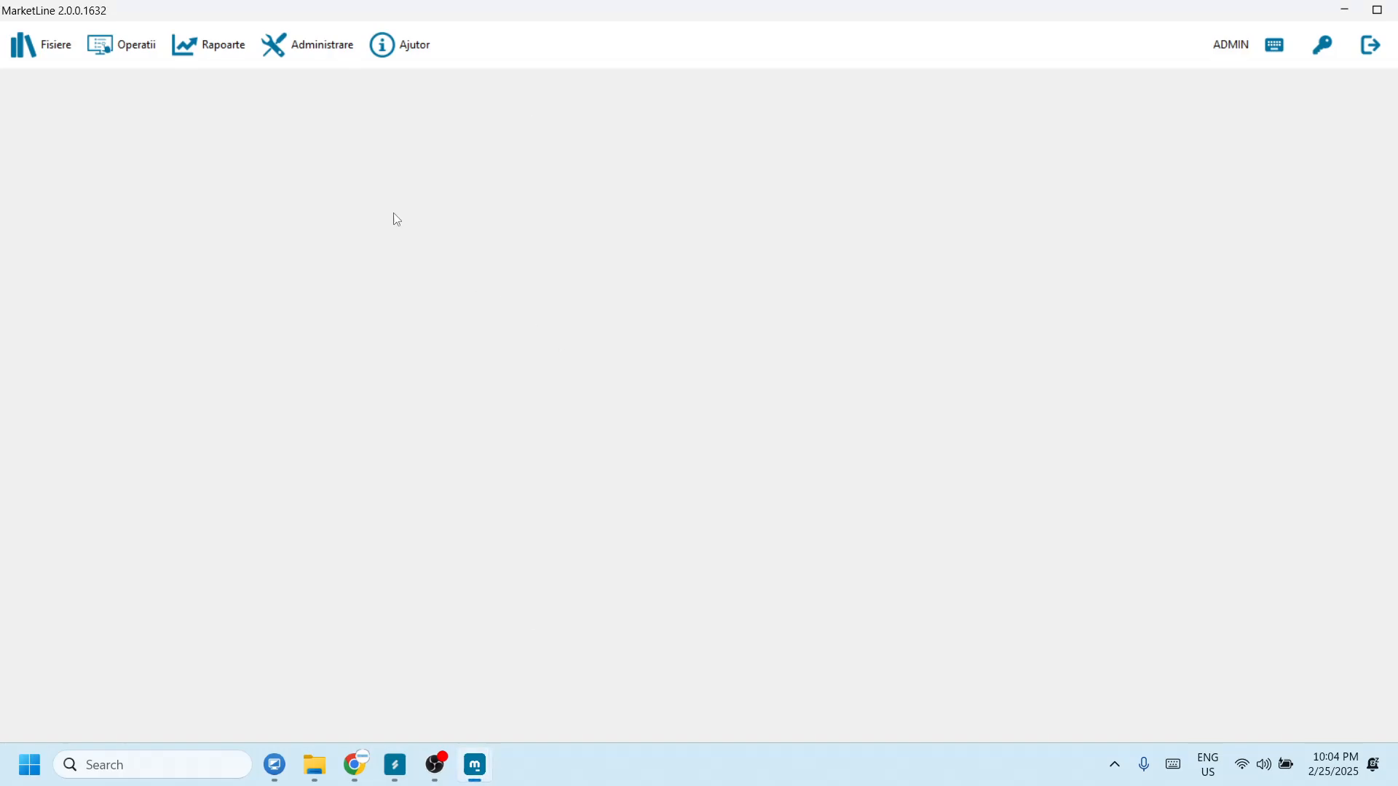
click(110, 53)
click(141, 118)
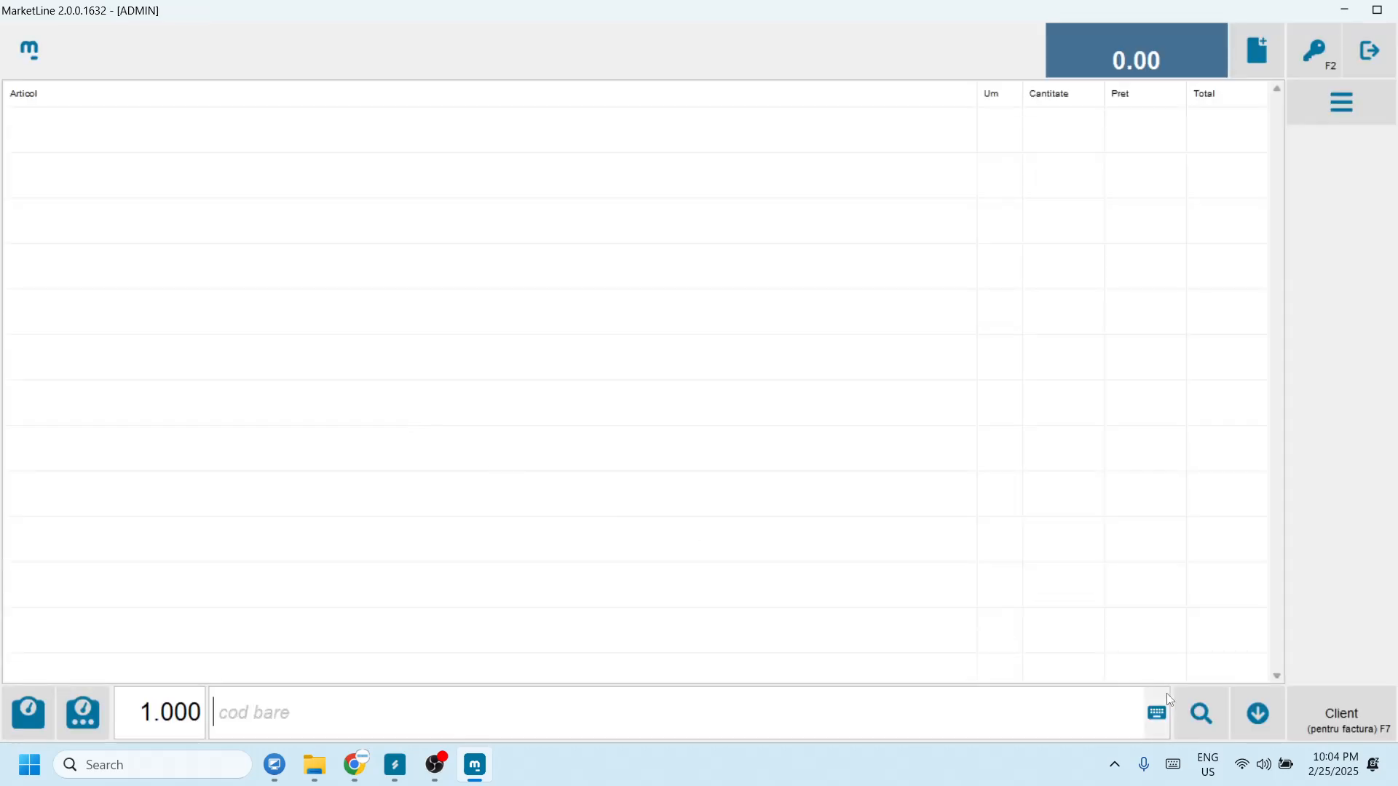
Step: View MarketLine's stock details for APA, COLA and PAINE, then return to SAGA's stock report
click(1178, 708)
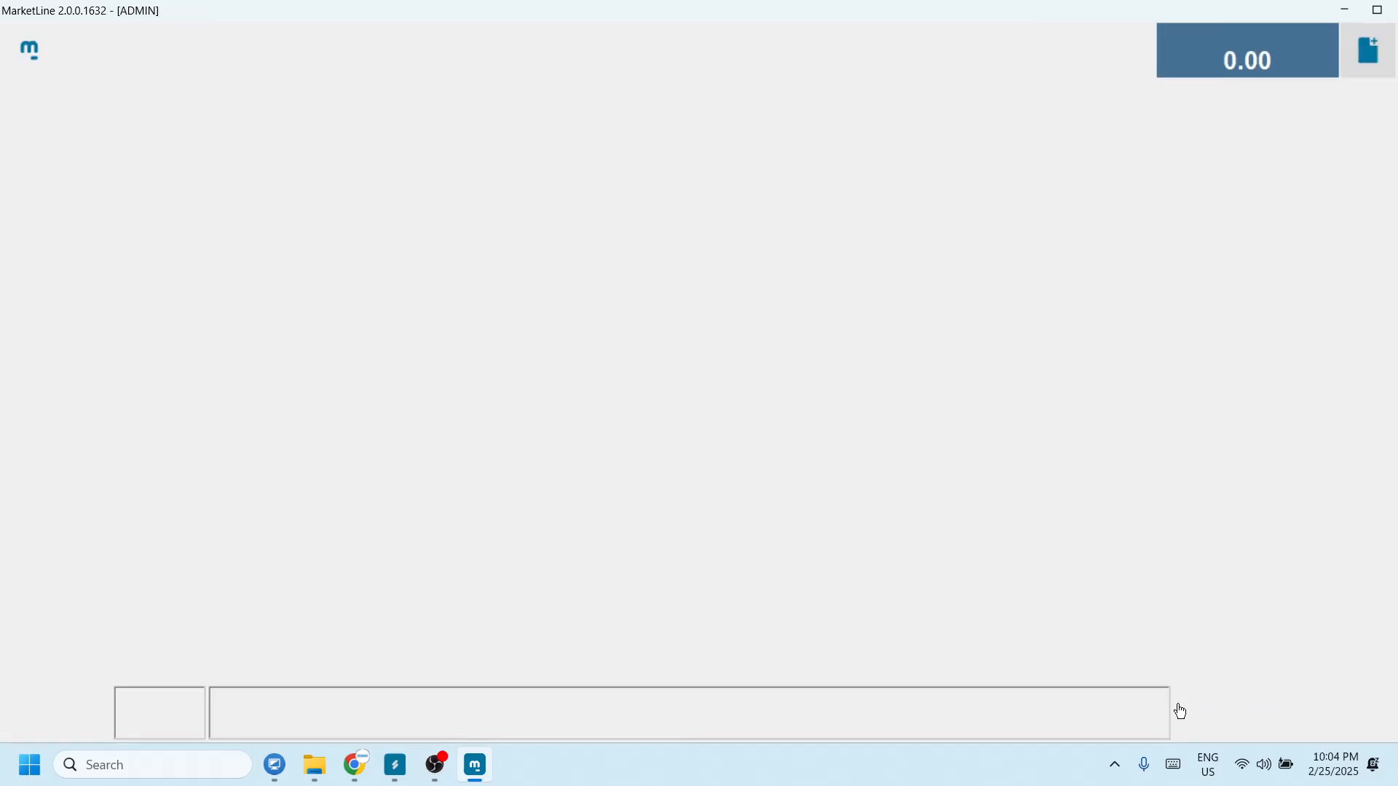
click(122, 262)
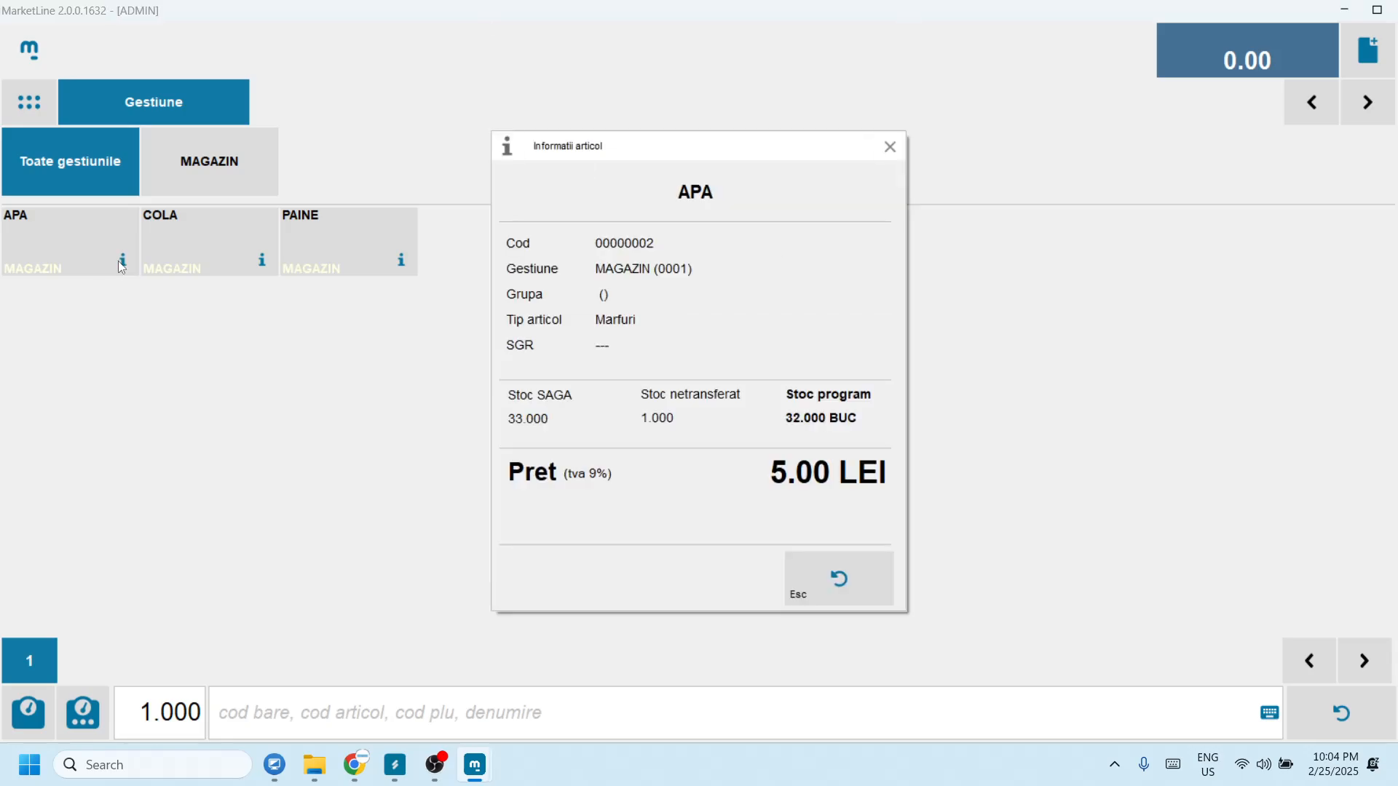
click(834, 574)
click(261, 260)
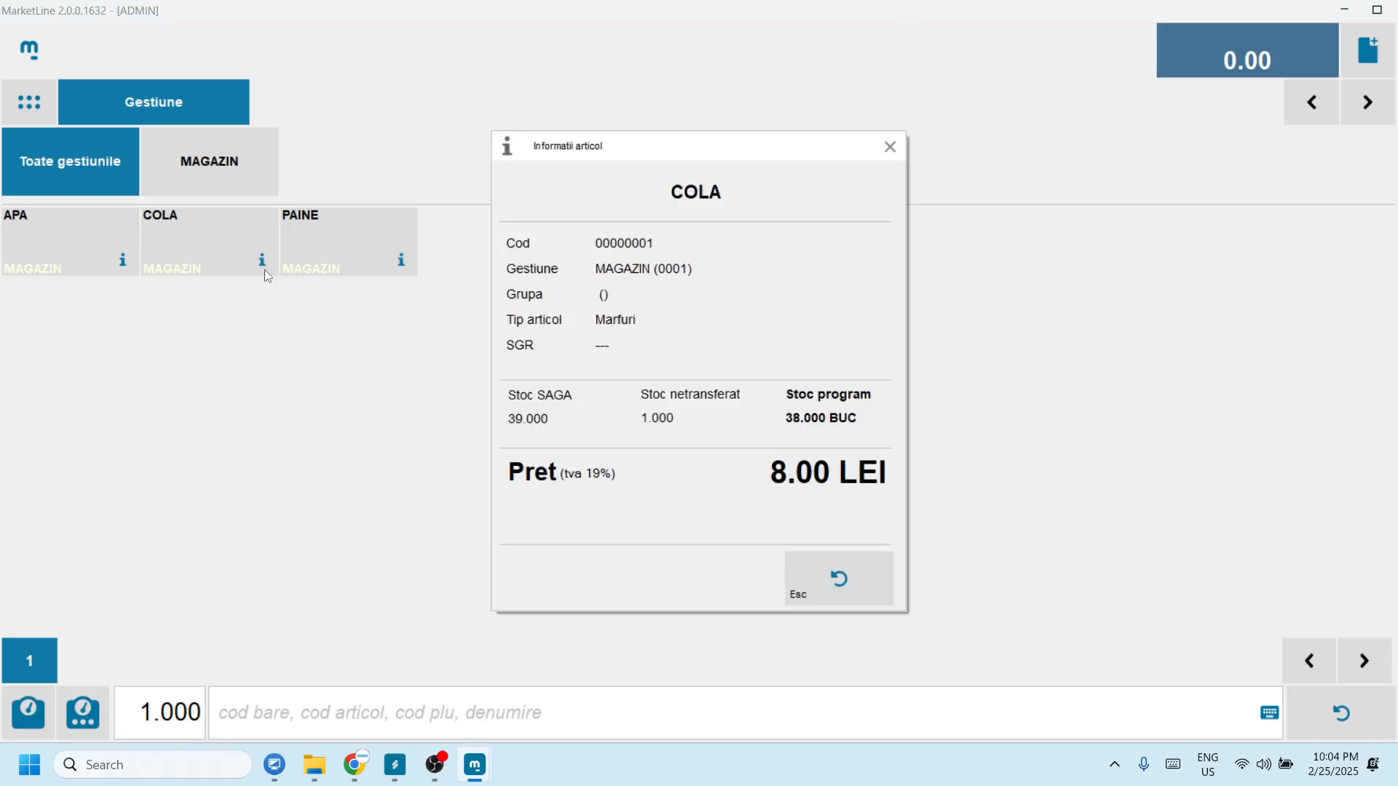
click(834, 575)
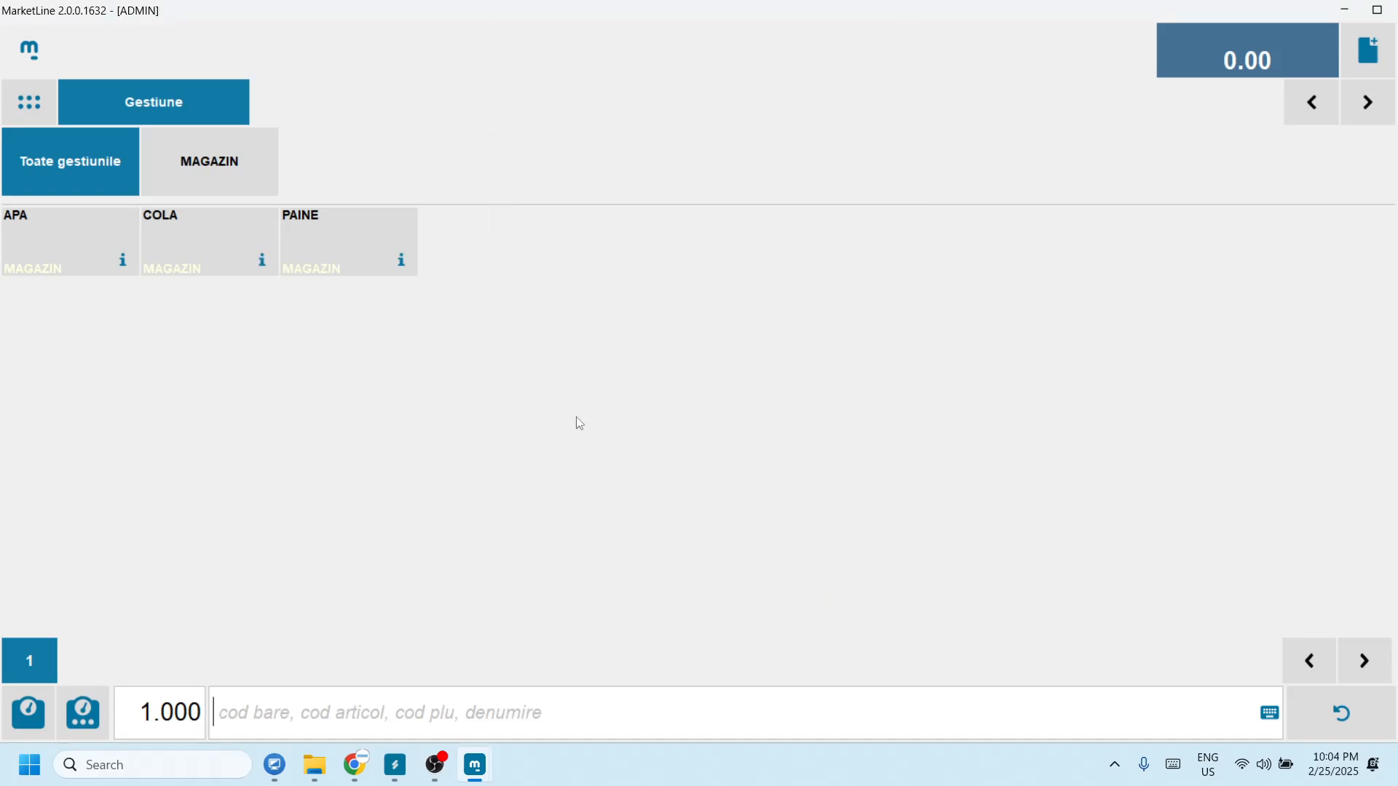
click(409, 272)
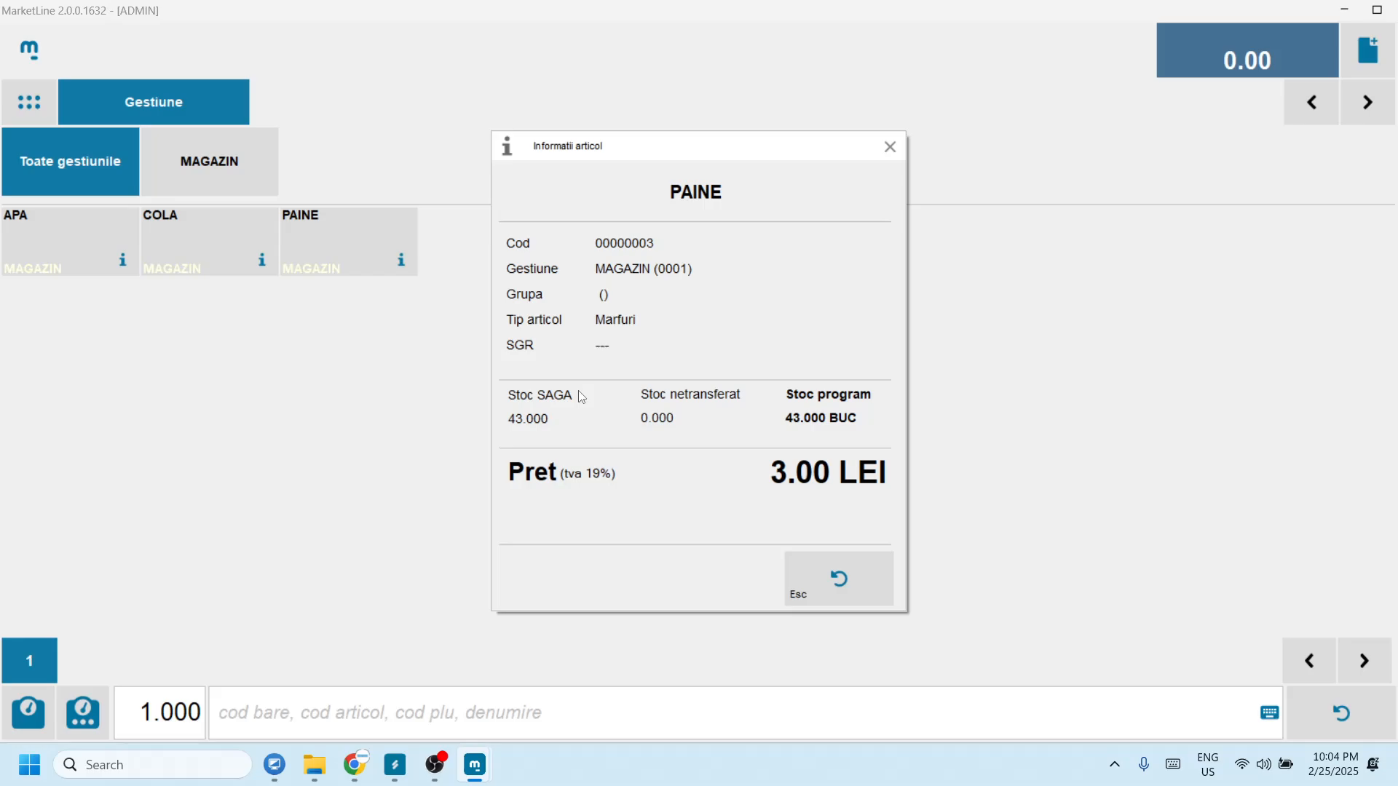
click(394, 764)
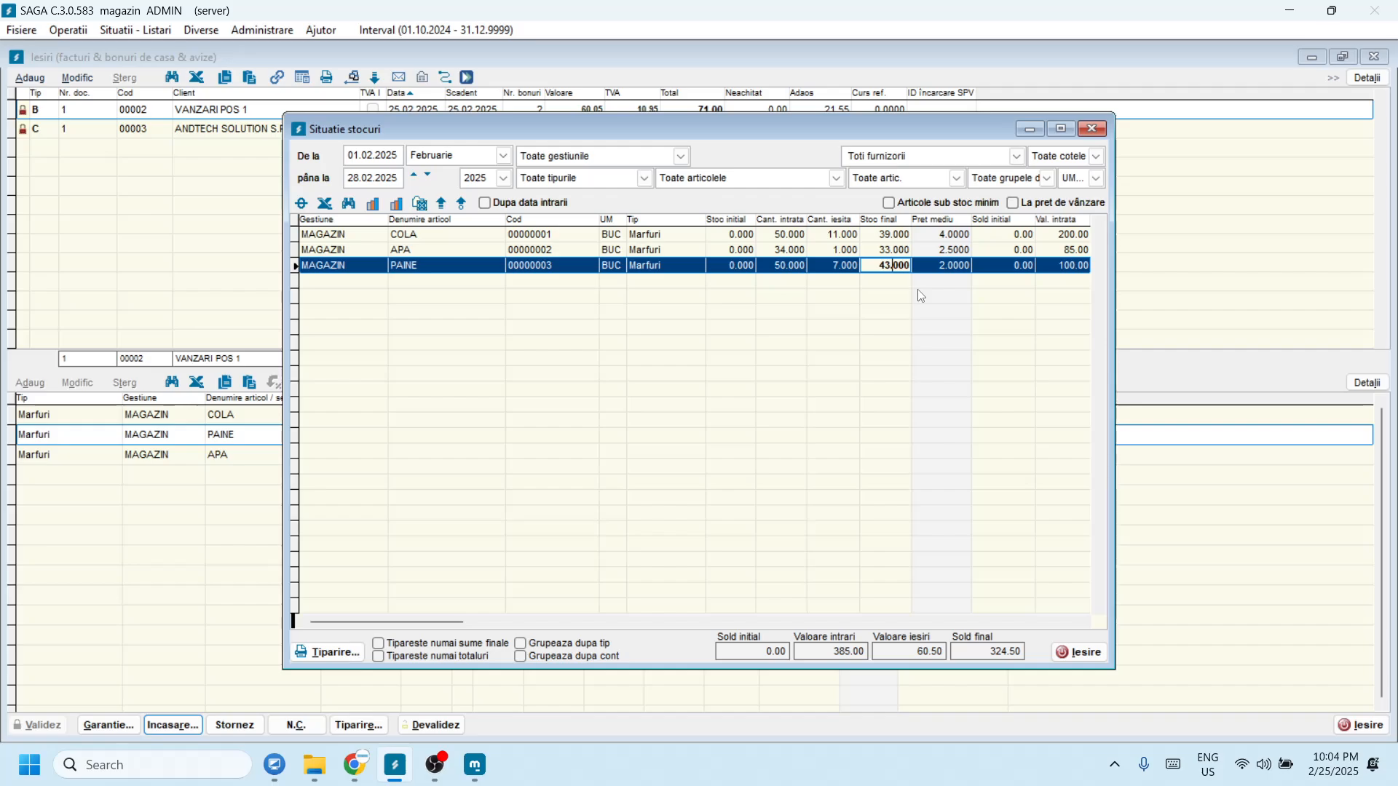
Step: Compare SAGA's final stock of COLA (39), APA (33) and PAINE (43), then return to MarketLine
click(887, 235)
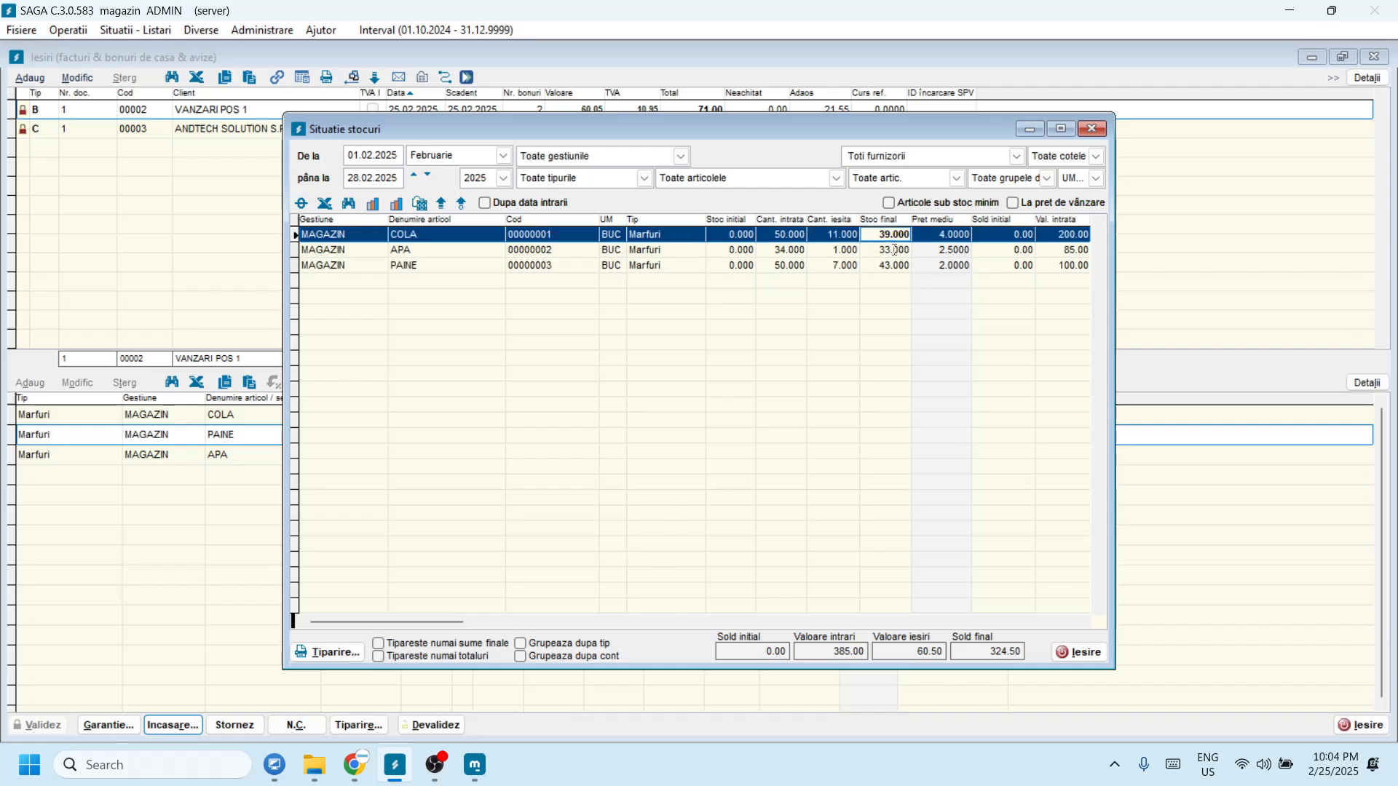
click(895, 249)
click(900, 267)
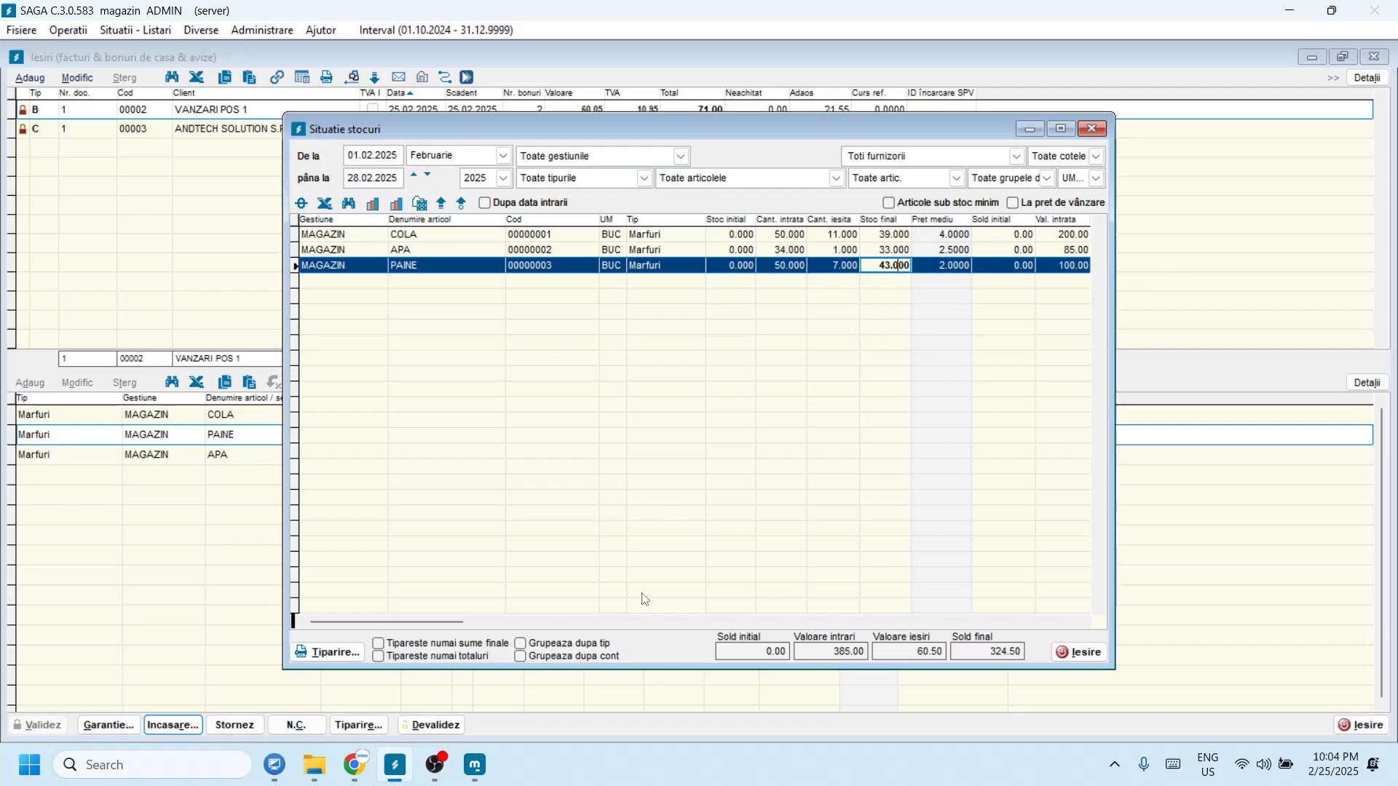
click(475, 765)
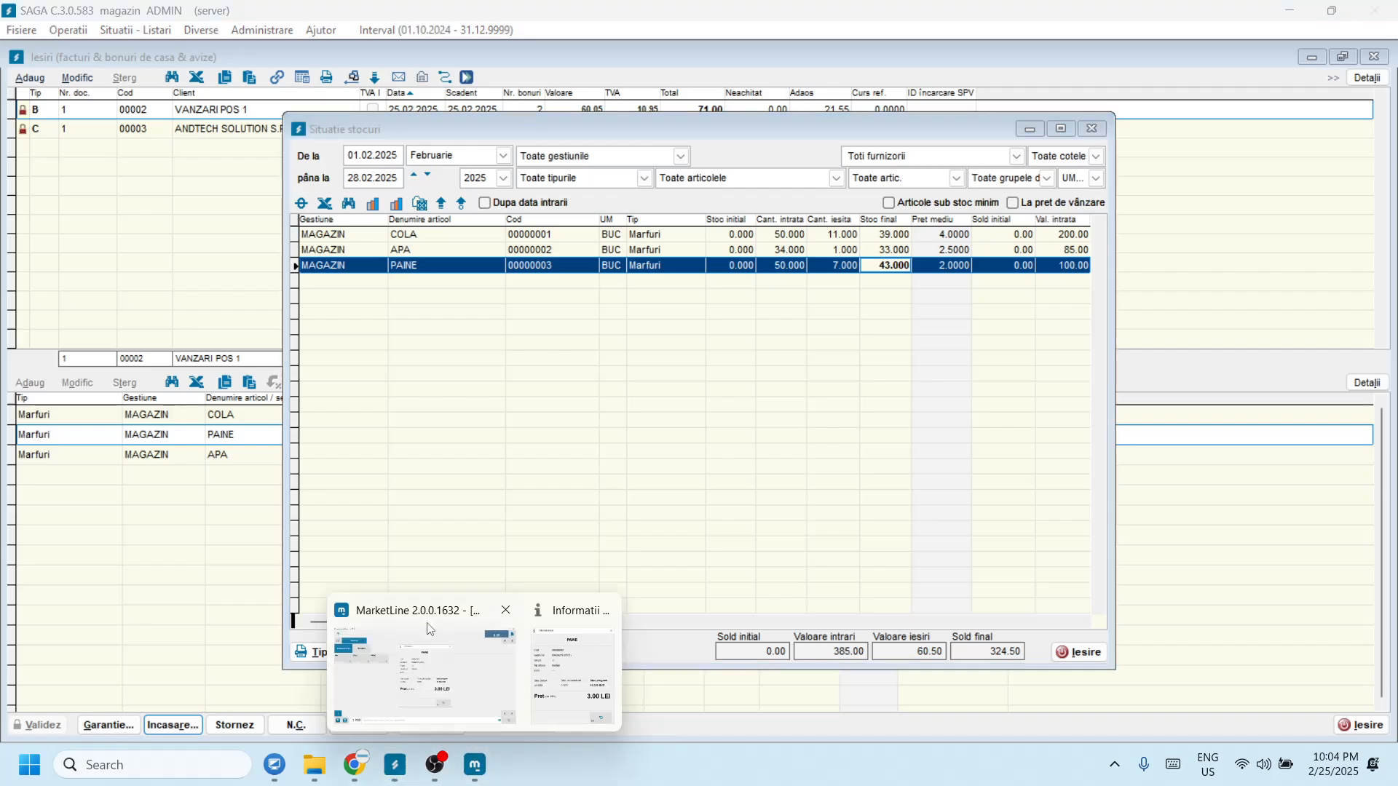
click(453, 691)
Step: Close PAINE's details and resync MarketLine's data twice via the m logo
click(840, 587)
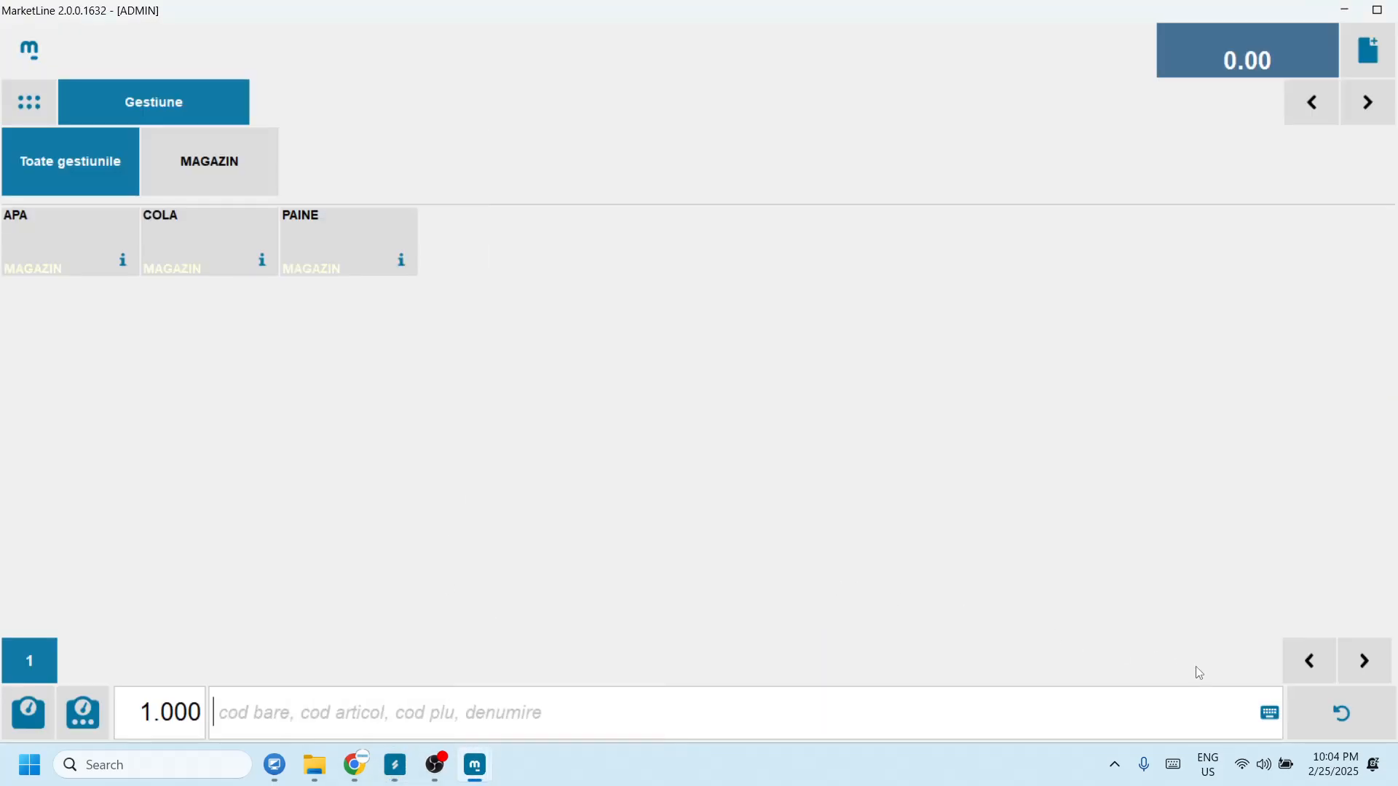
click(36, 66)
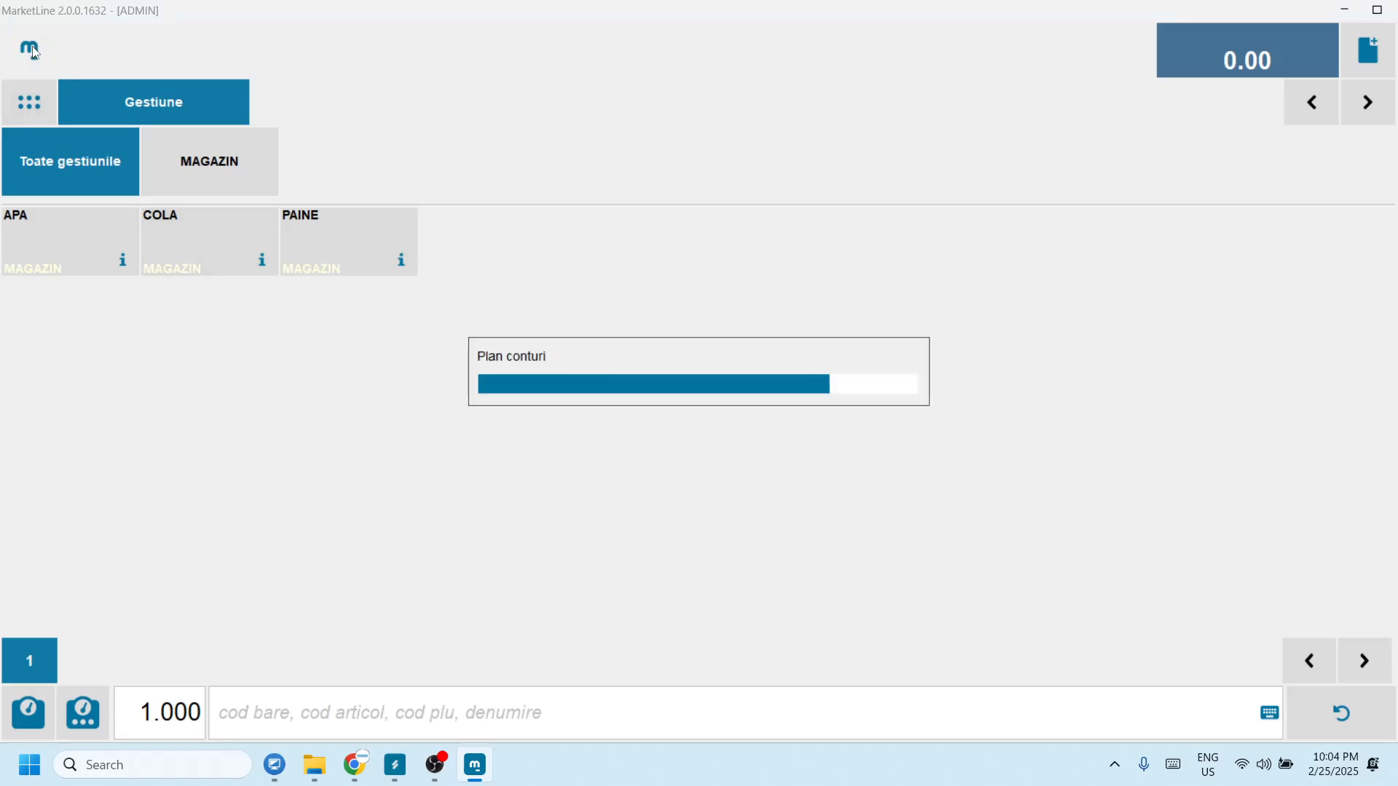
click(1348, 721)
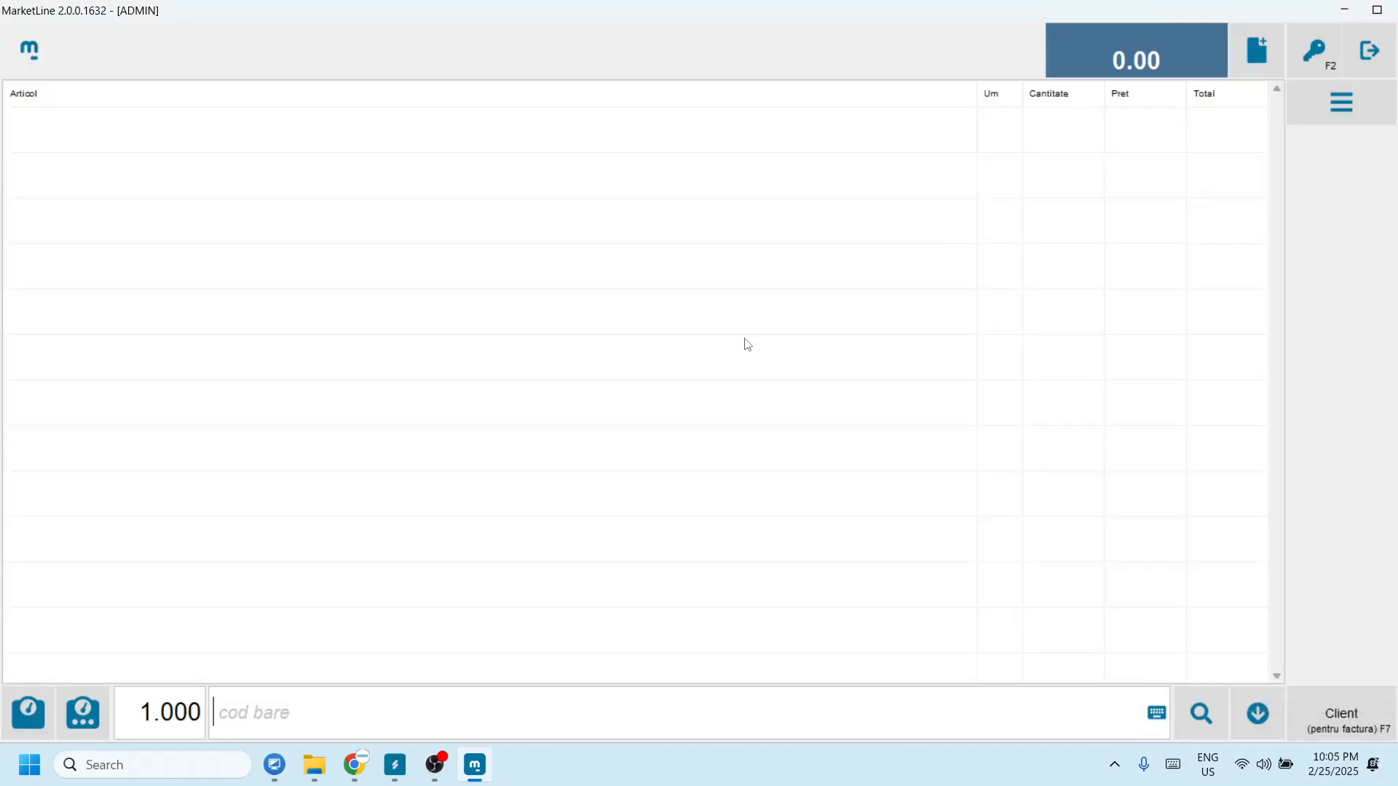
click(29, 48)
Step: Recheck COLA and PAINE stock in MarketLine's catalogue, then APA's final stock in SAGA
click(1198, 711)
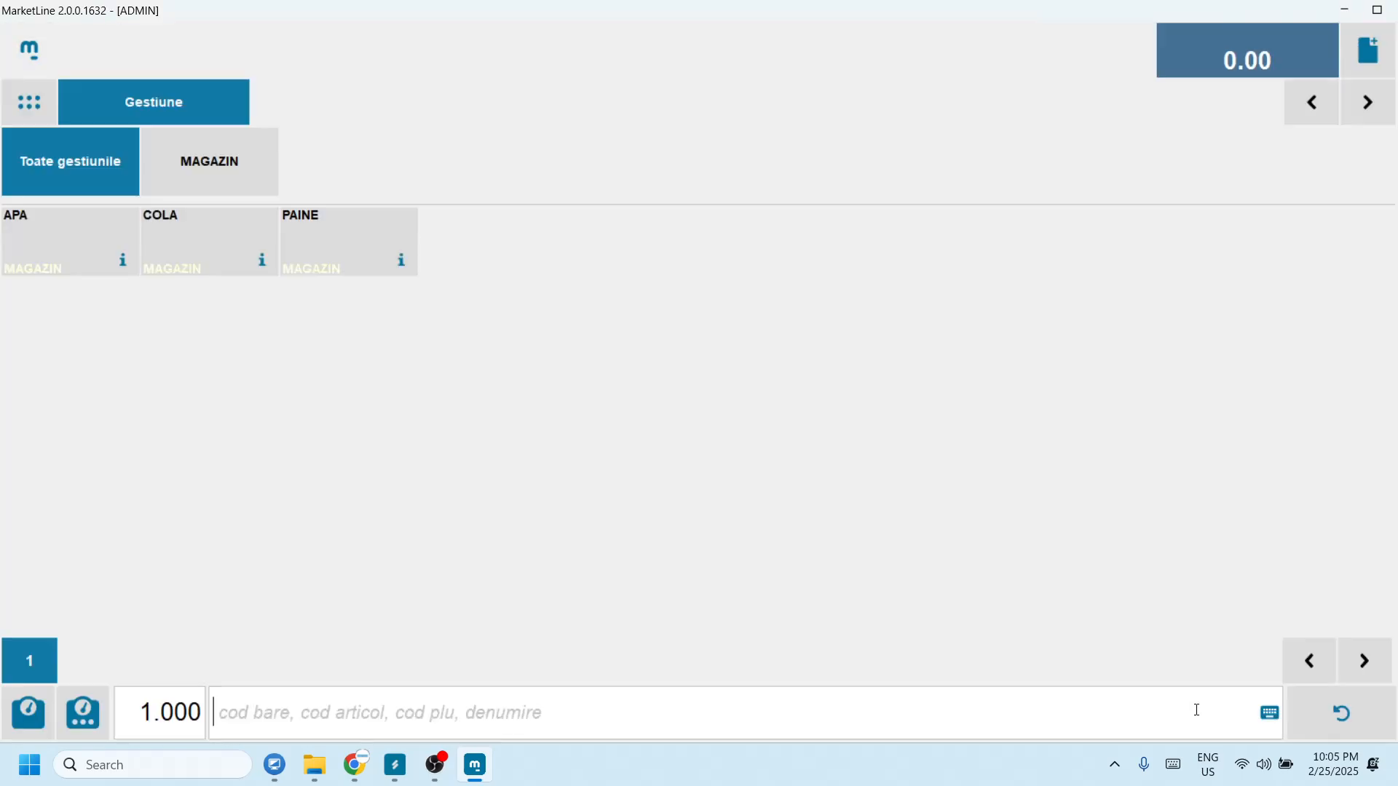
click(262, 263)
click(823, 570)
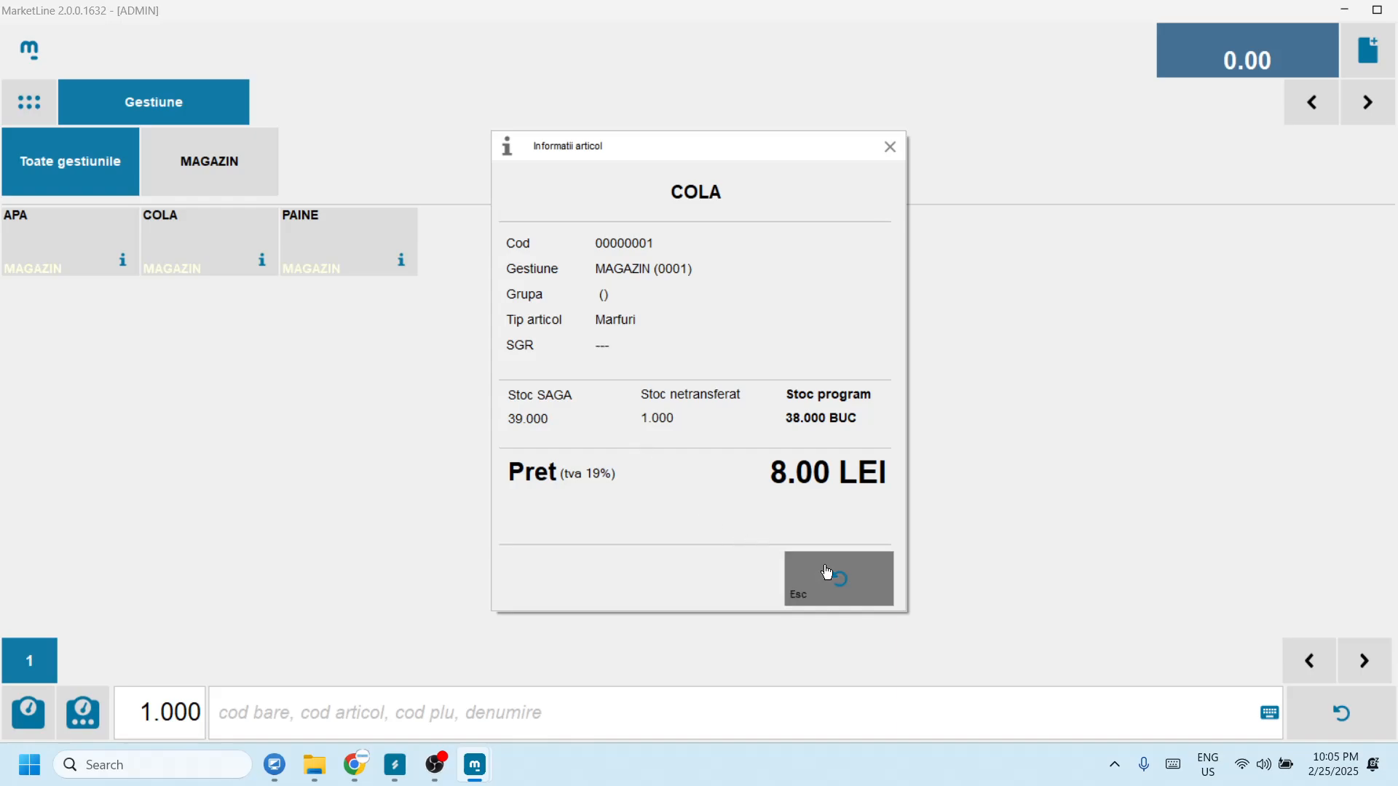
click(402, 261)
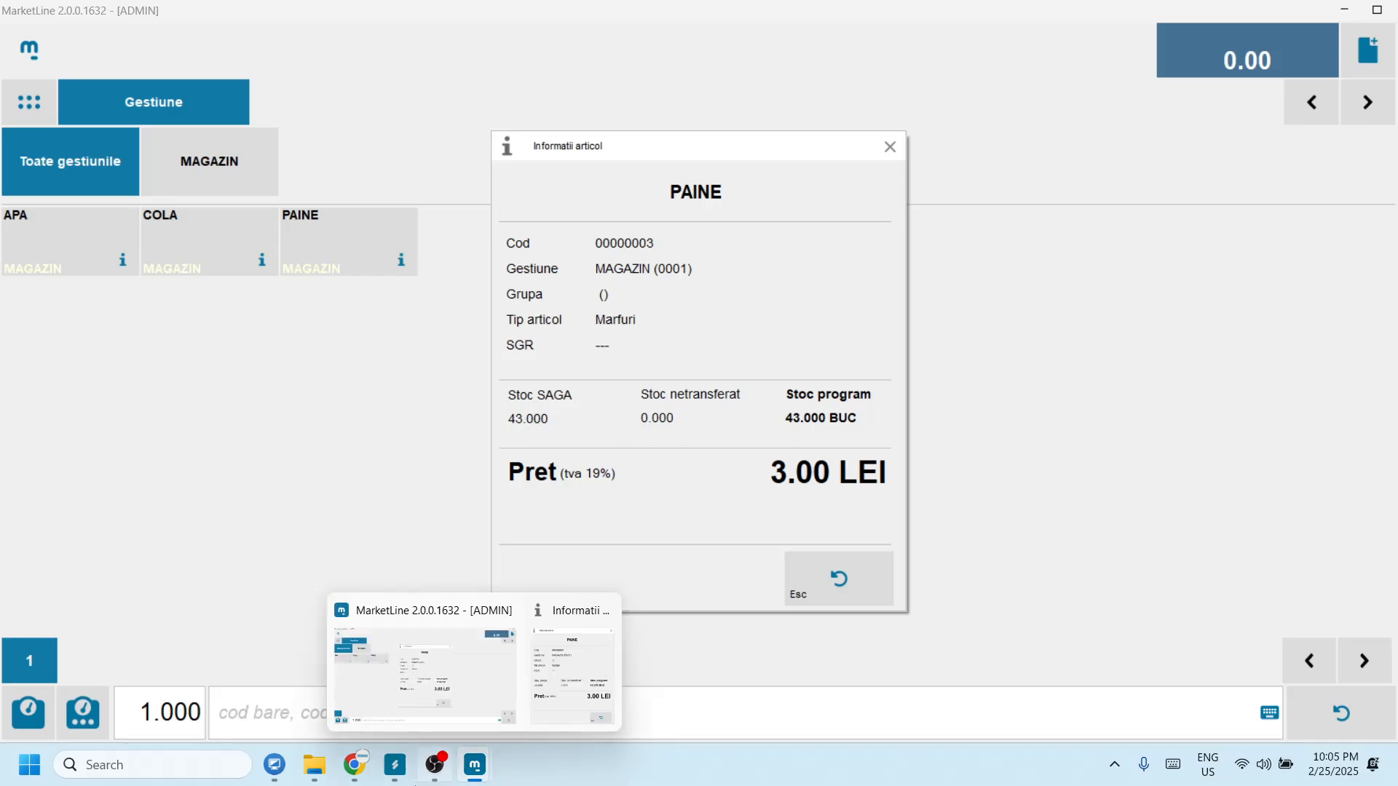
click(395, 766)
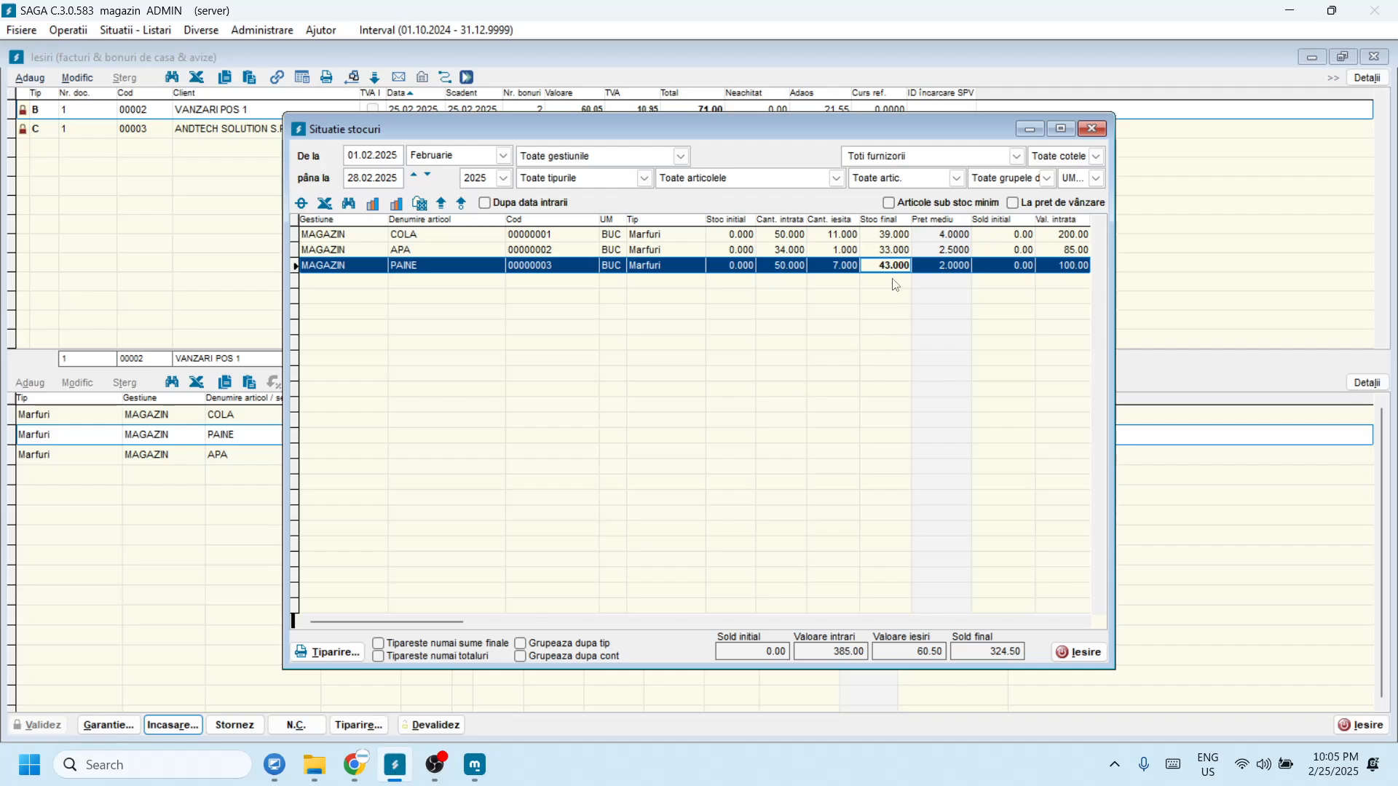
click(891, 251)
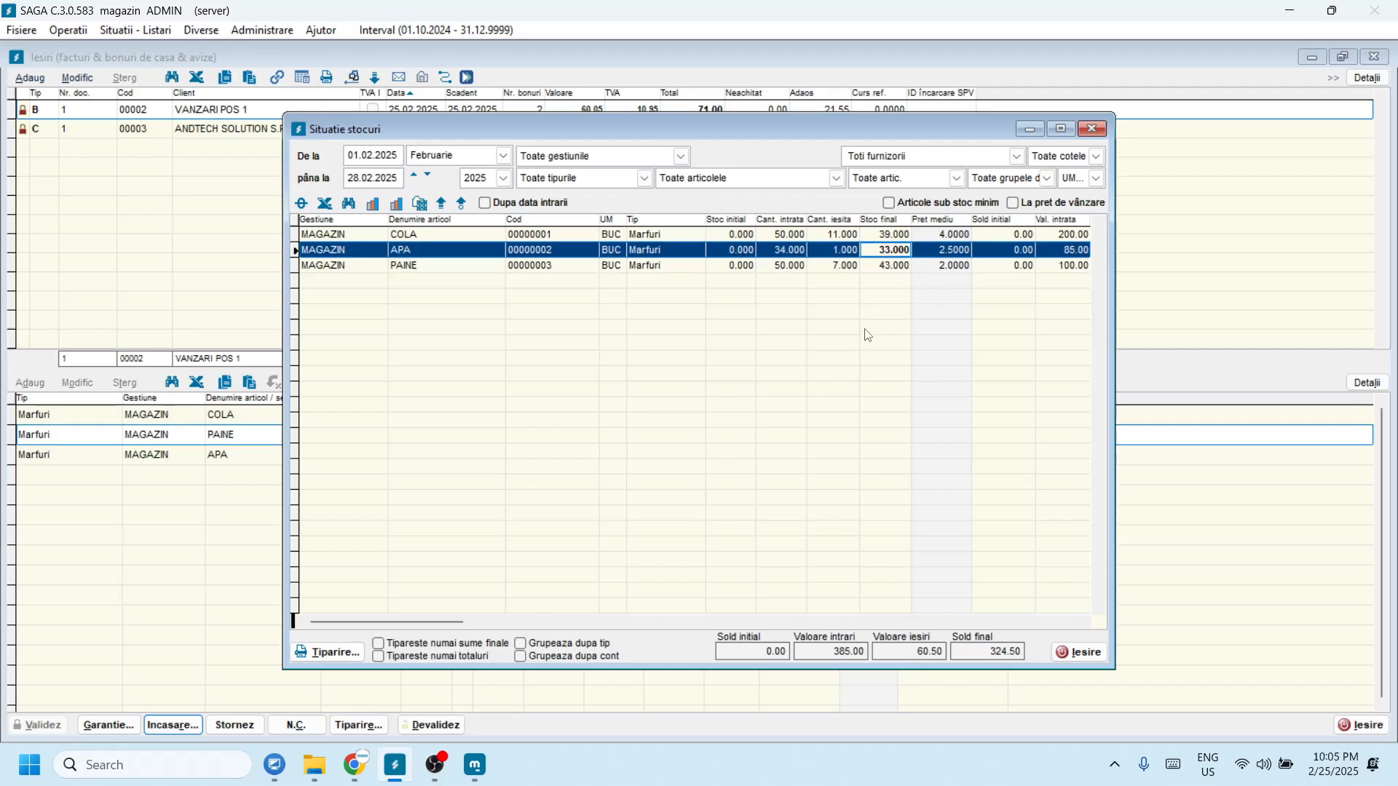
Step: Check MarketLine's APA and COLA stock details, each showing 1 untransferred unit, then return to SAGA
mouse_move(475, 765)
click(433, 671)
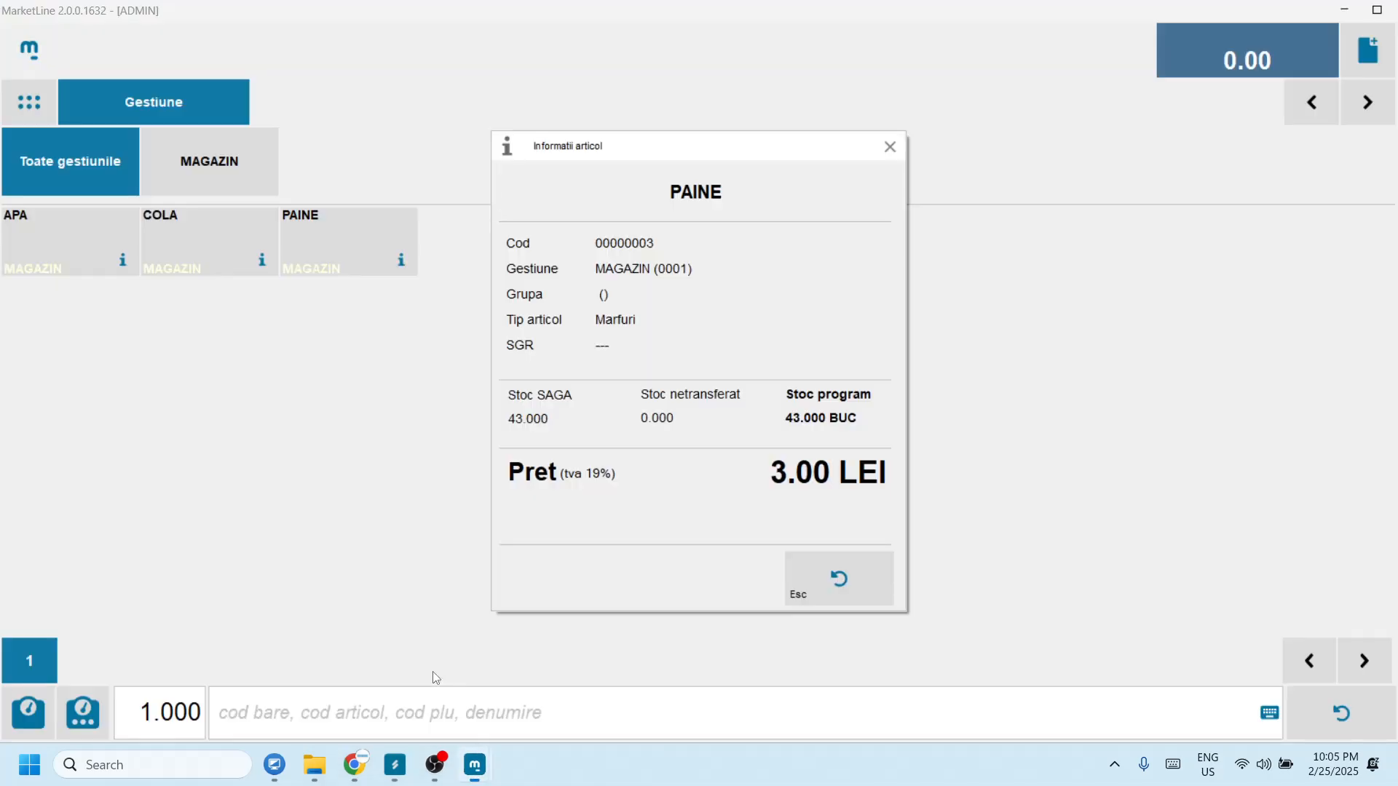
click(799, 583)
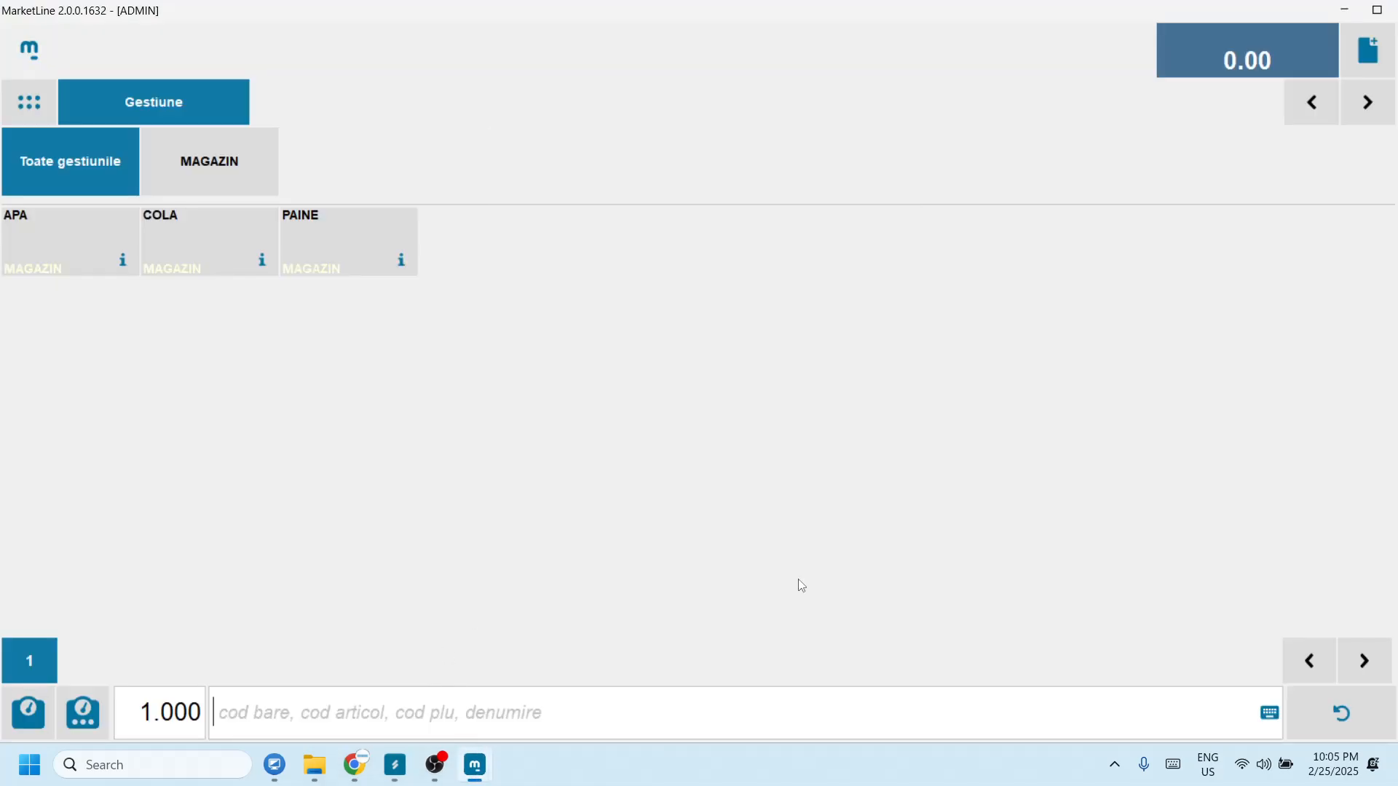
click(124, 275)
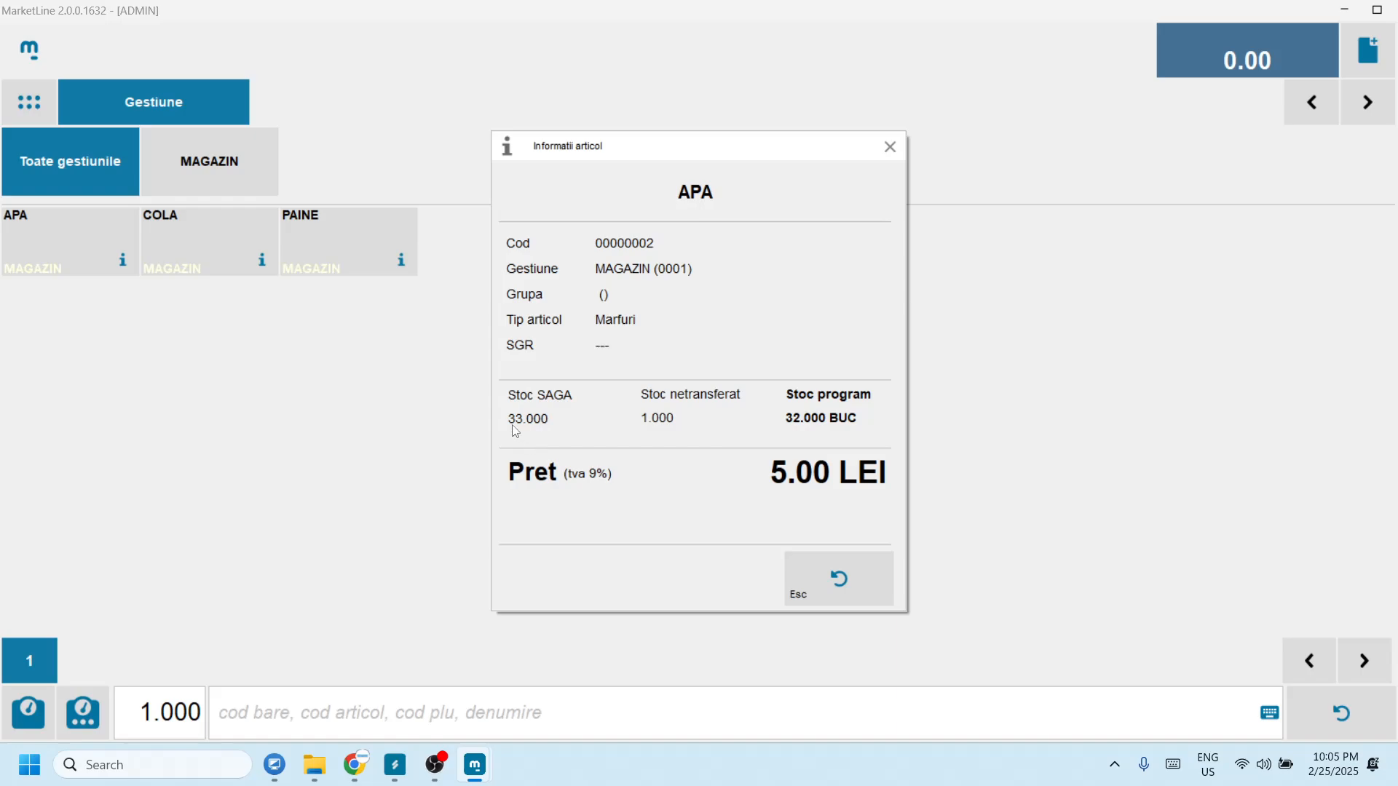
click(808, 570)
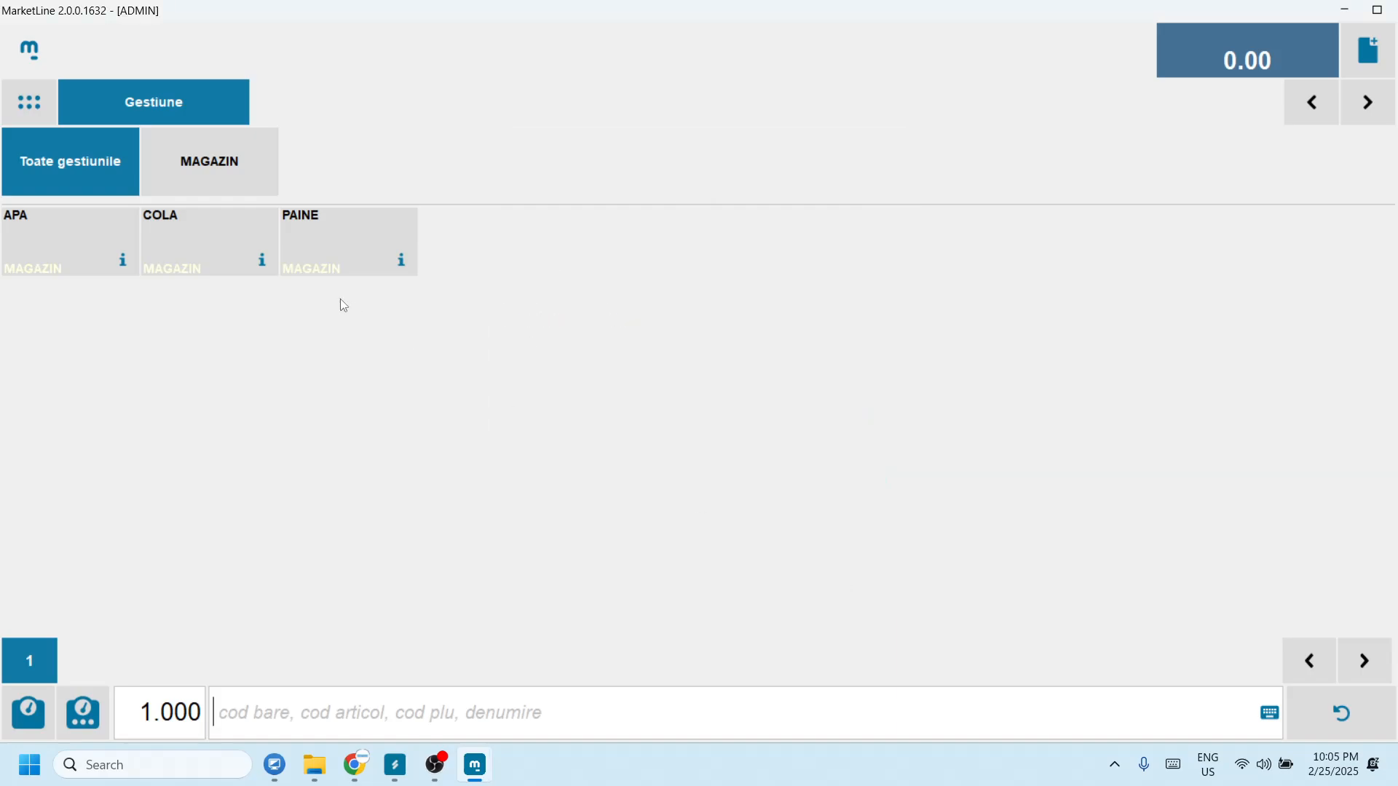
click(261, 262)
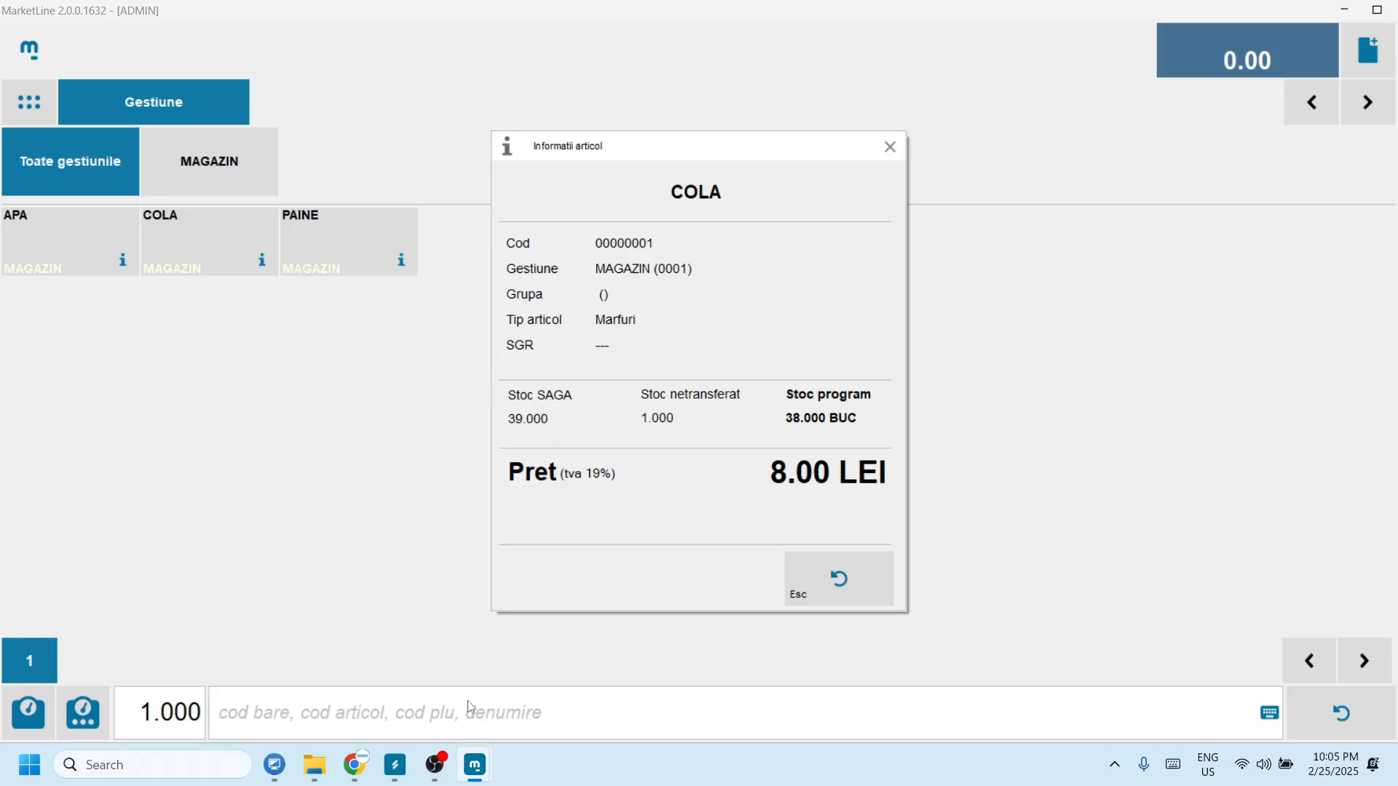
click(394, 765)
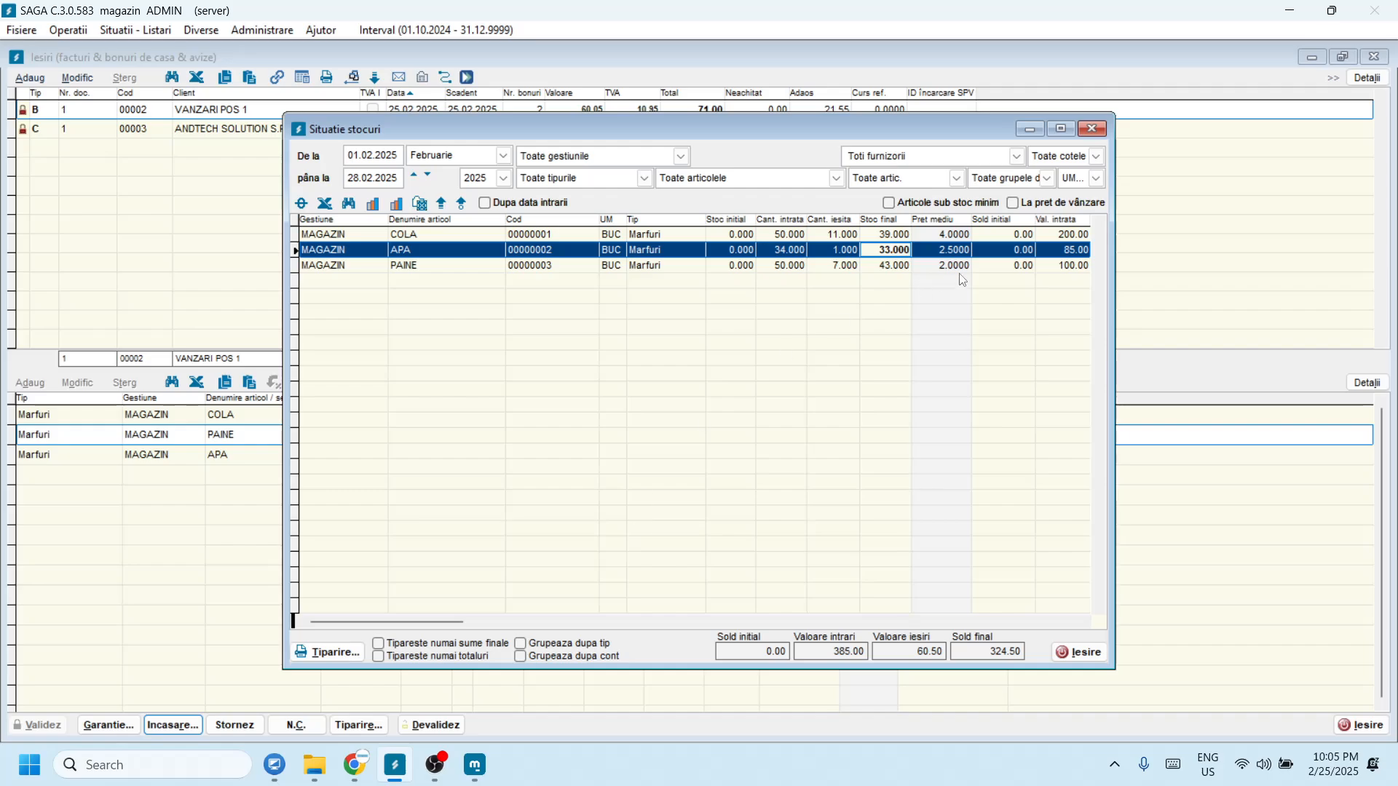
Step: Confirm COLA's stock of 39 and close SAGA's Situatie stocuri report
click(886, 234)
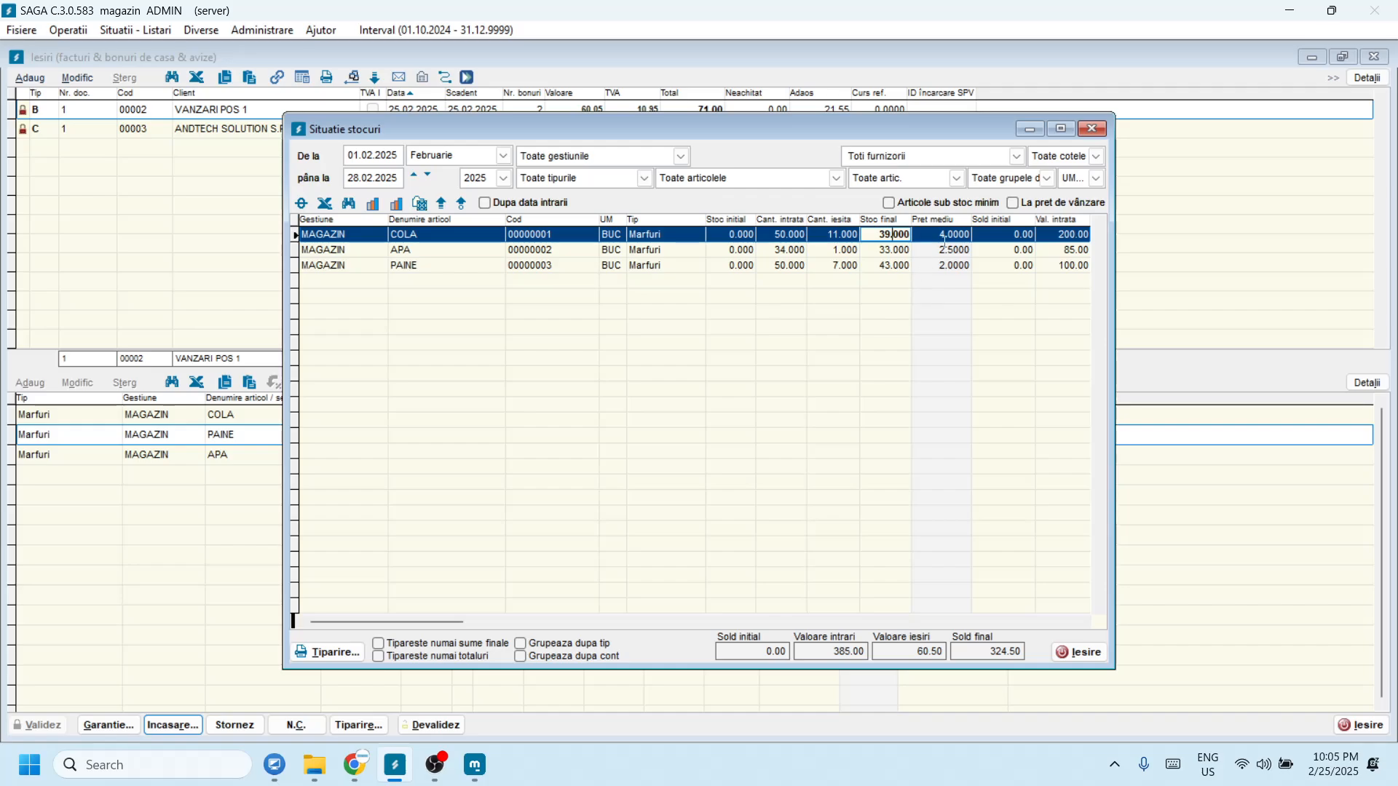
click(1092, 129)
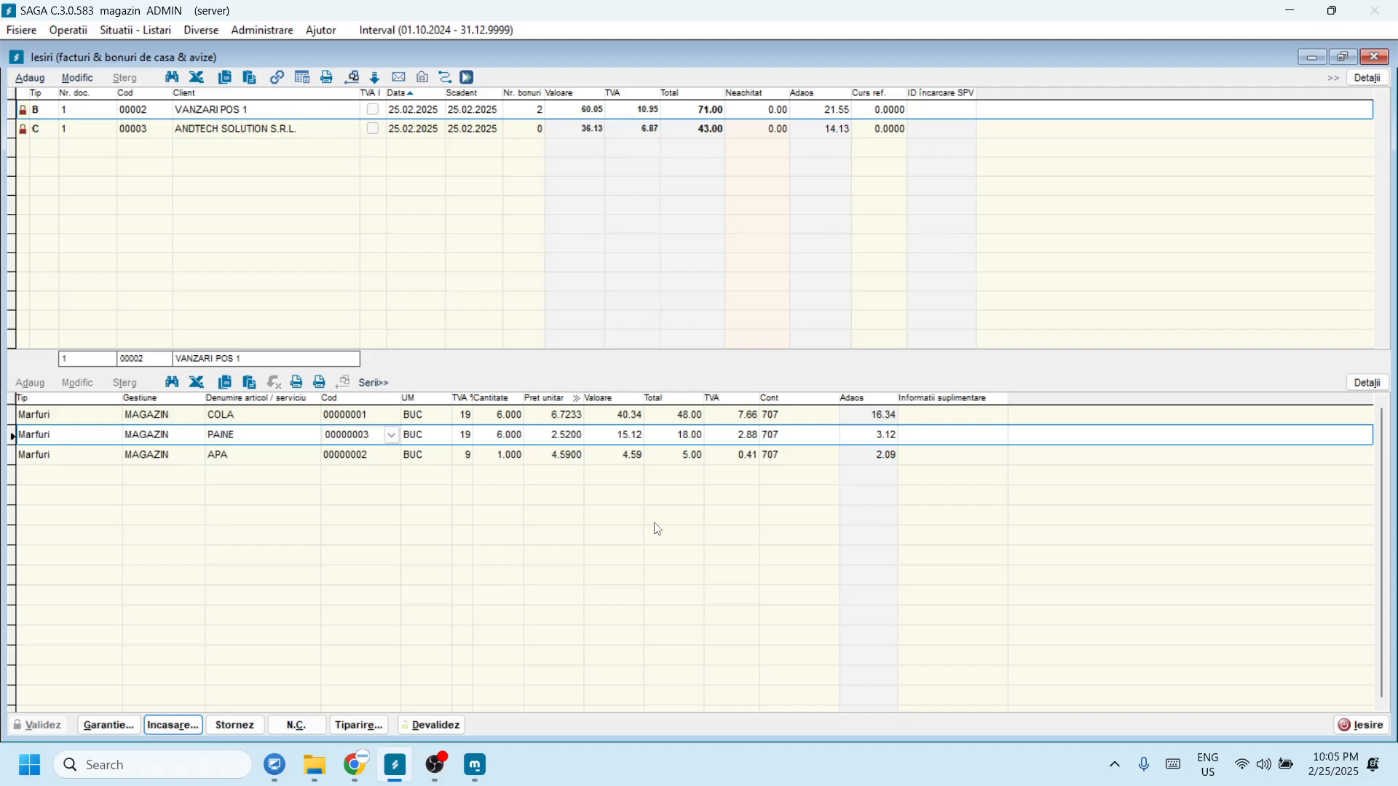
click(424, 769)
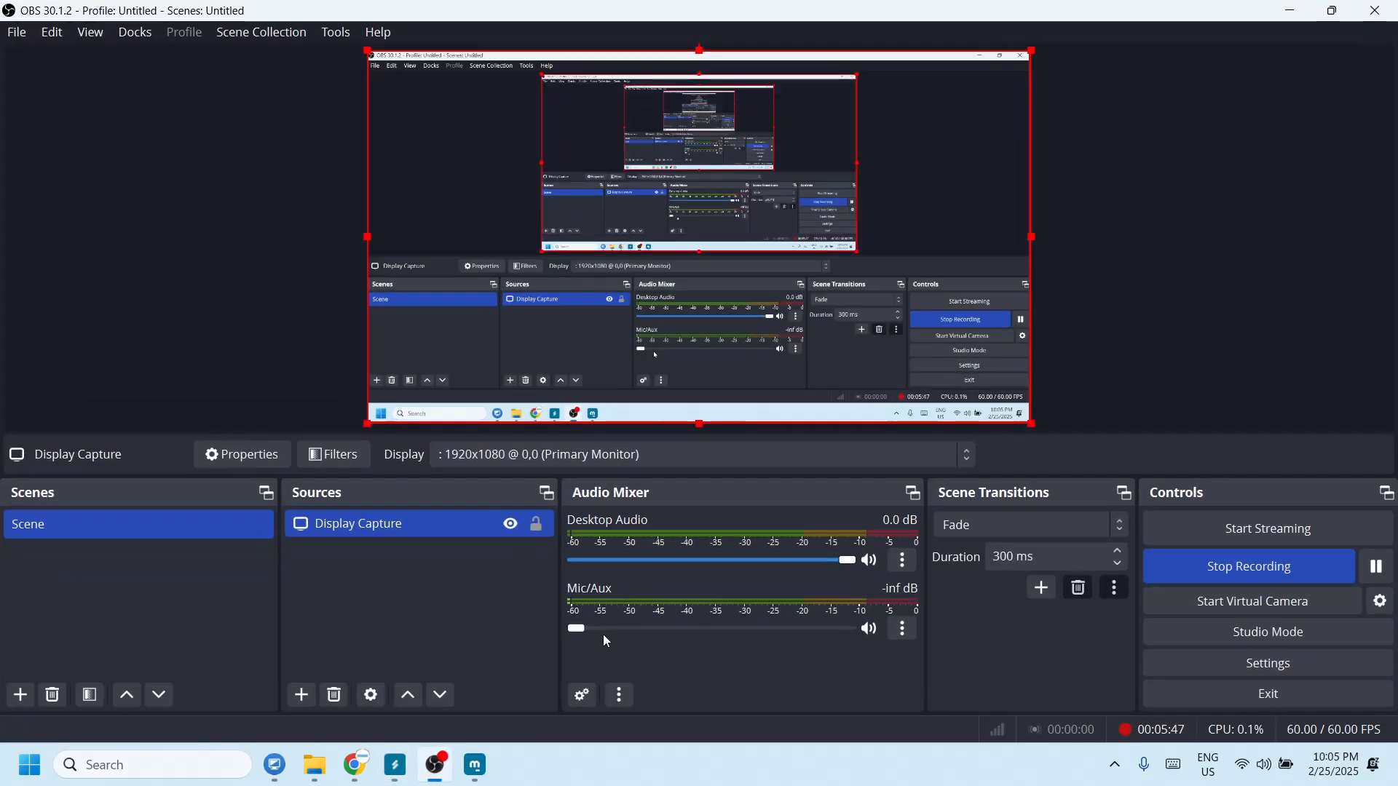